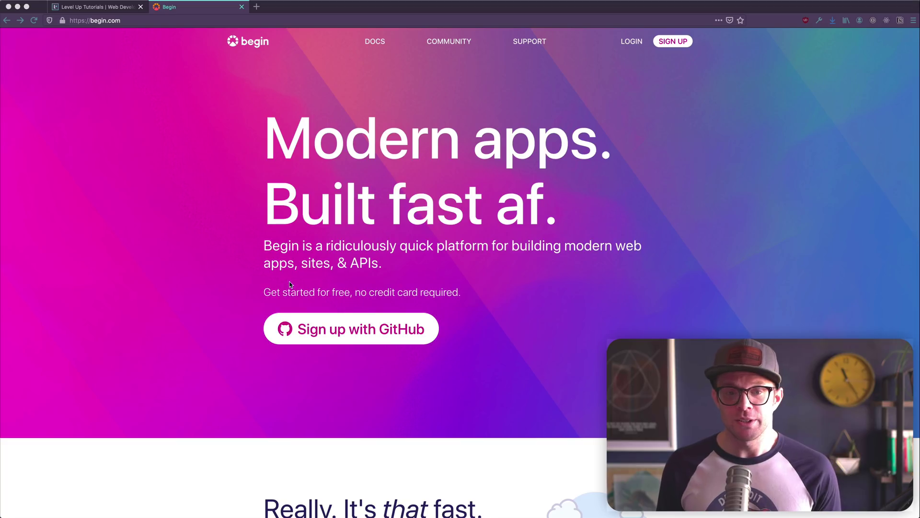
Step: Read Begin's landing-page intro, highlighting the description of building apps, sites and APIs
{"action": "triple_click", "coordinate": [319, 281]}
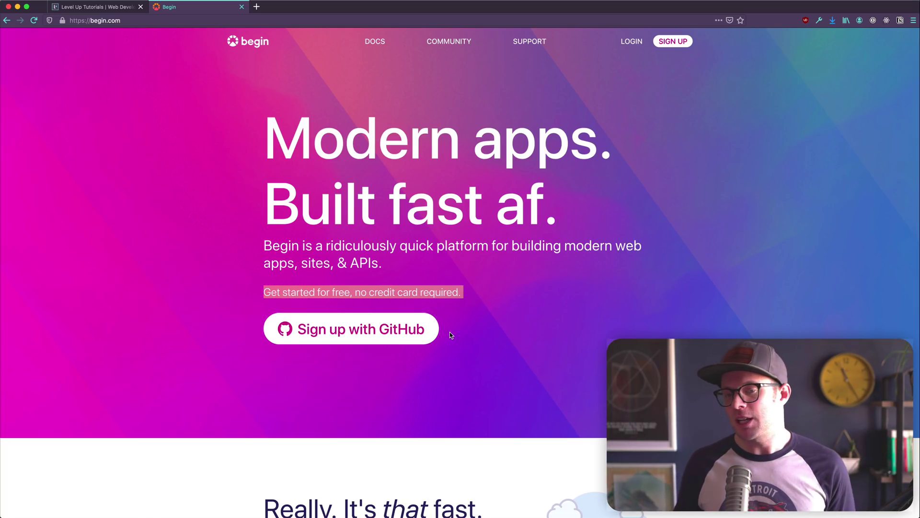
{"action": "left_click", "coordinate": [198, 237]}
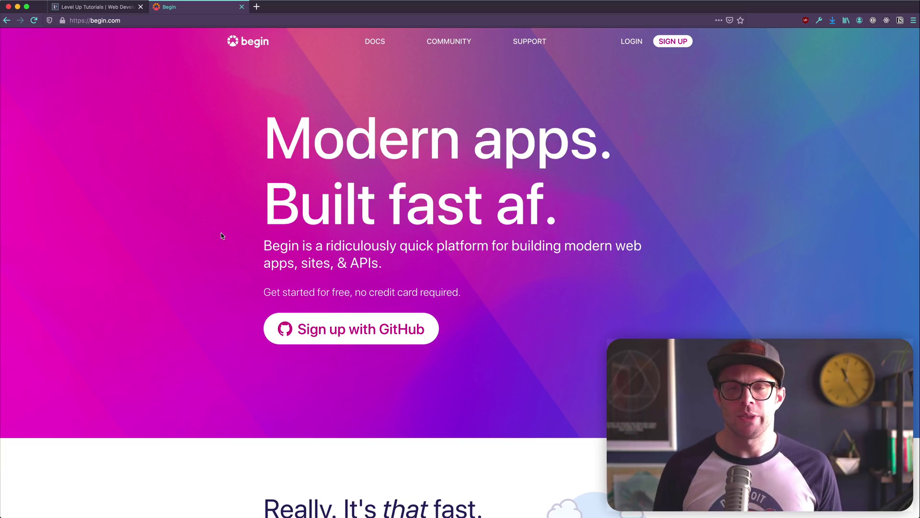
{"action": "triple_click", "coordinate": [280, 250]}
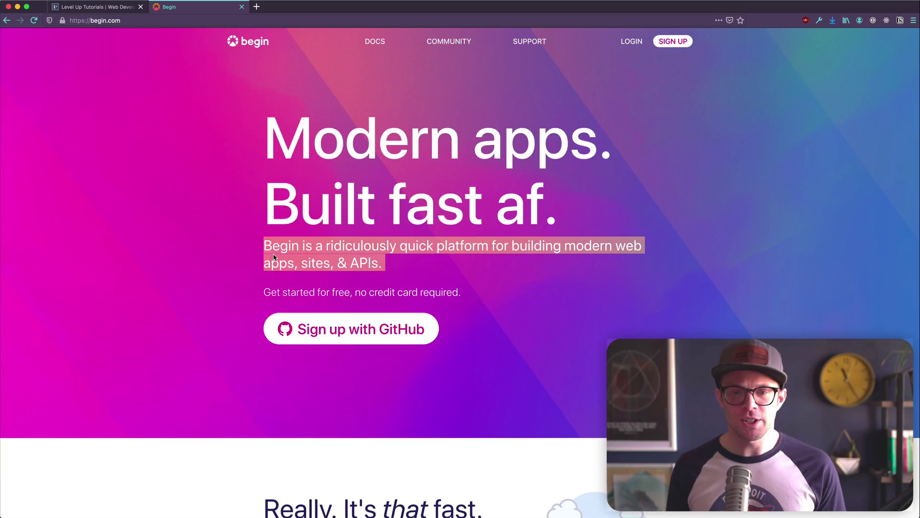
{"action": "left_click", "coordinate": [262, 240]}
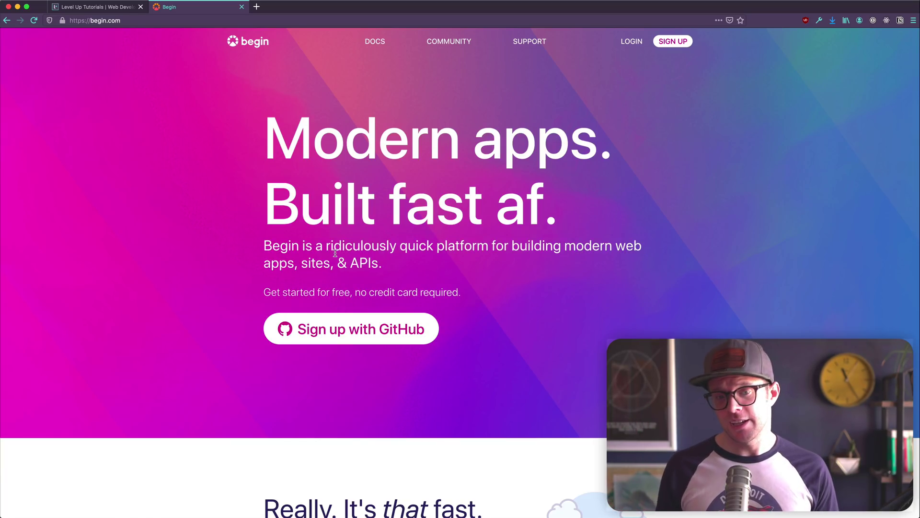
{"action": "left_click_drag", "start_coordinate": [331, 252], "coordinate": [470, 273]}
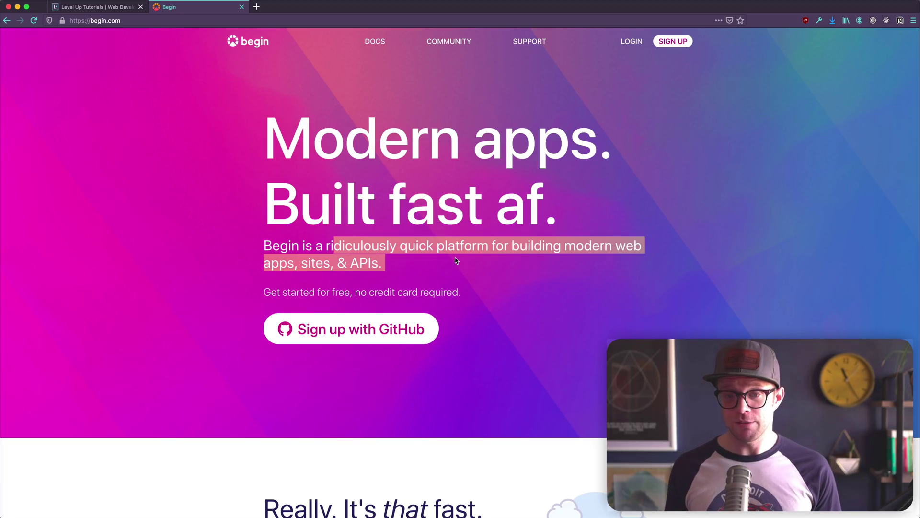
{"action": "triple_click", "coordinate": [465, 243]}
{"action": "left_click", "coordinate": [463, 288]}
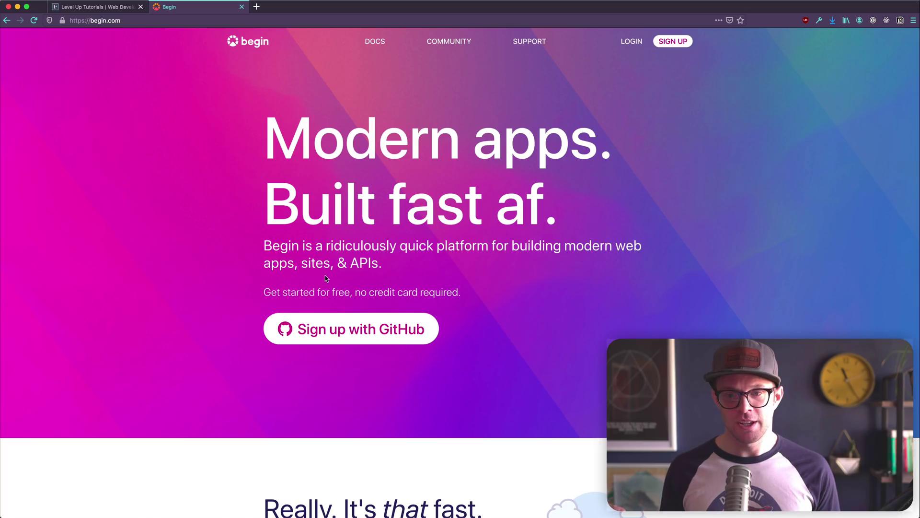
{"action": "left_click_drag", "start_coordinate": [632, 274], "coordinate": [314, 262]}
{"action": "double_click", "coordinate": [305, 265]}
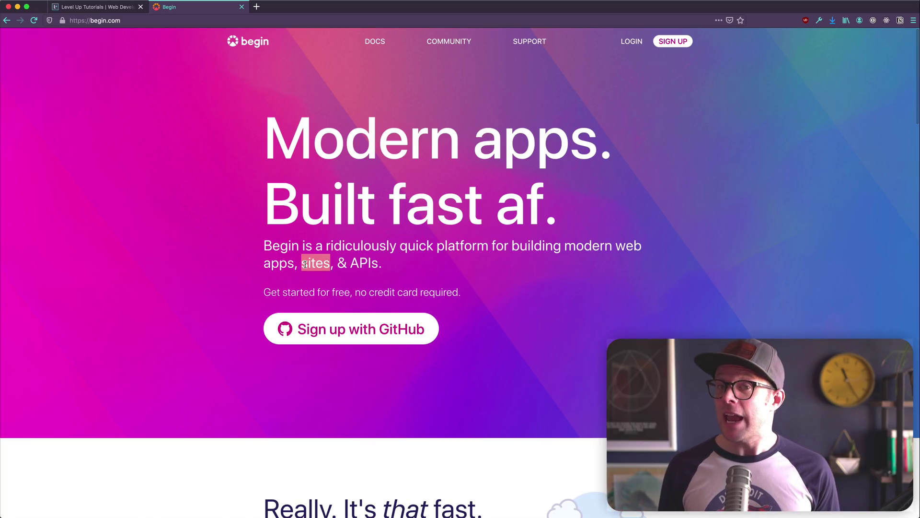
{"action": "double_click", "coordinate": [360, 264]}
{"action": "left_click", "coordinate": [320, 267]}
{"action": "double_click", "coordinate": [274, 256]}
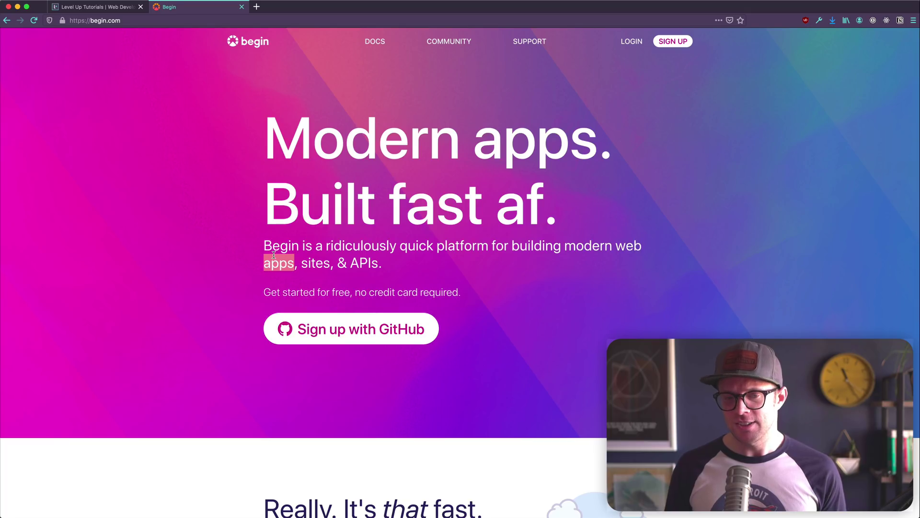
{"action": "left_click_drag", "start_coordinate": [332, 264], "coordinate": [254, 264]}
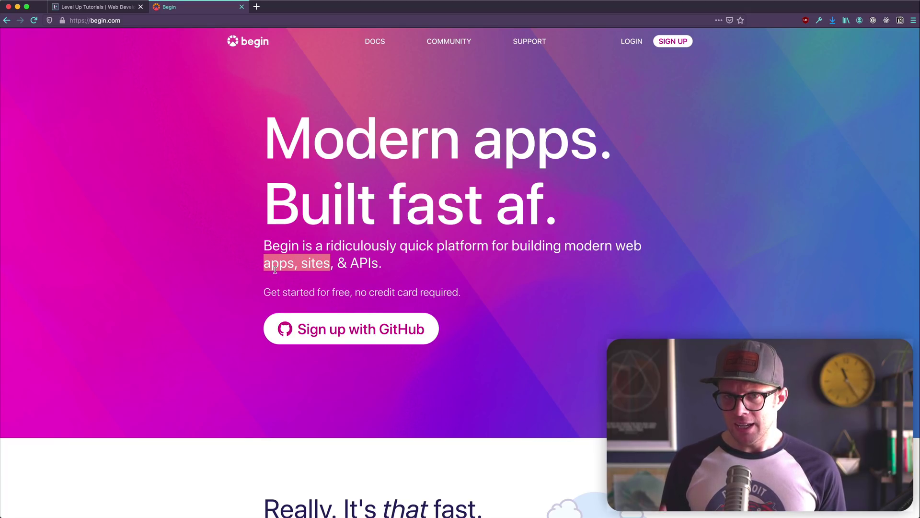
Step: Read the create, build, and deploy paragraph and the paragraph starting Effortlessly
{"action": "scroll", "coordinate": [275, 270], "scroll_direction": "down", "scroll_amount": 5}
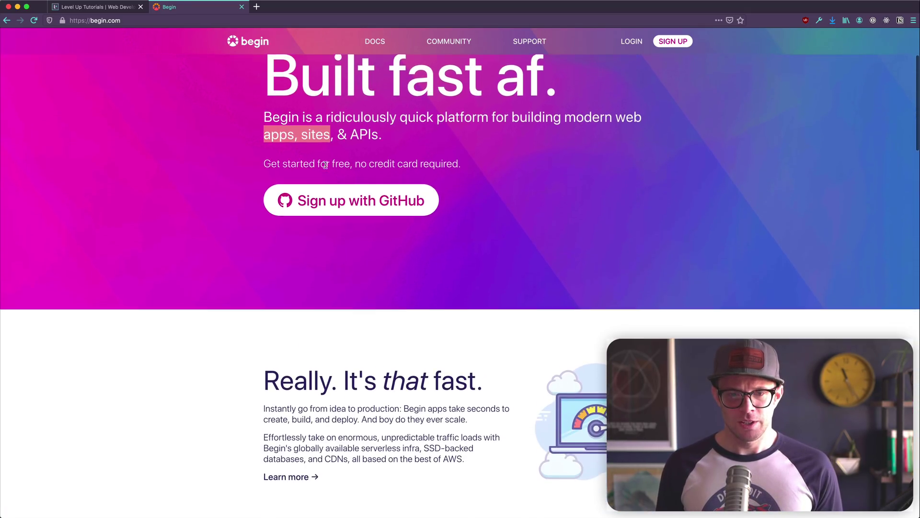
{"action": "scroll", "coordinate": [275, 205], "scroll_direction": "down", "scroll_amount": 5}
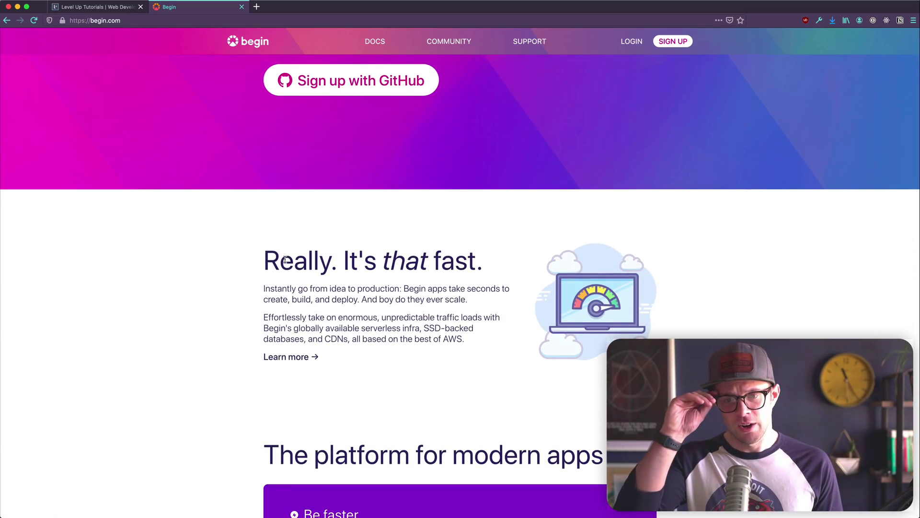
{"action": "scroll", "coordinate": [281, 272], "scroll_direction": "up", "scroll_amount": 6}
{"action": "scroll", "coordinate": [314, 259], "scroll_direction": "down", "scroll_amount": 3}
{"action": "double_click", "coordinate": [321, 328]}
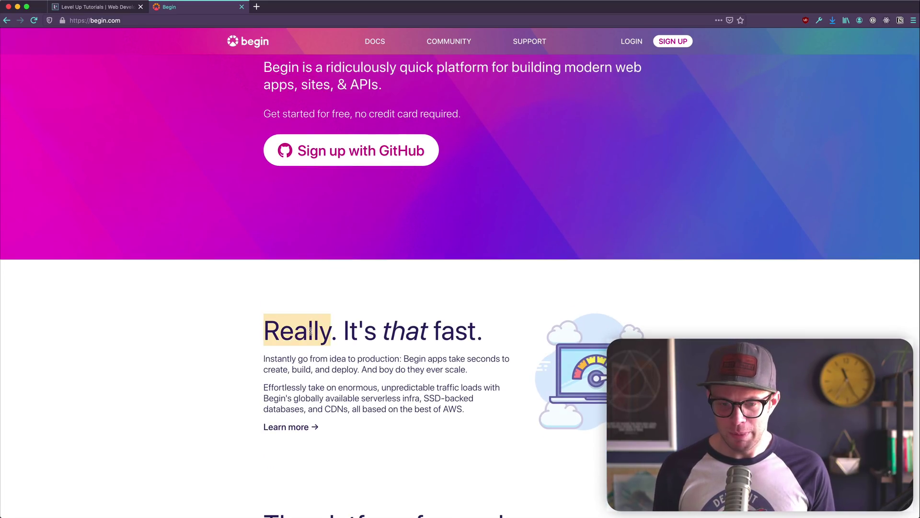
{"action": "scroll", "coordinate": [288, 330], "scroll_direction": "down", "scroll_amount": 3}
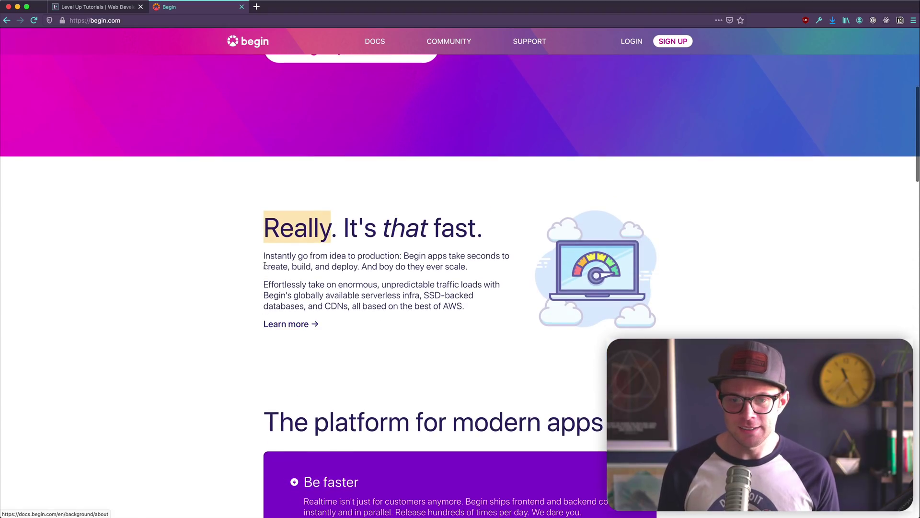
{"action": "left_click_drag", "start_coordinate": [263, 255], "coordinate": [447, 268]}
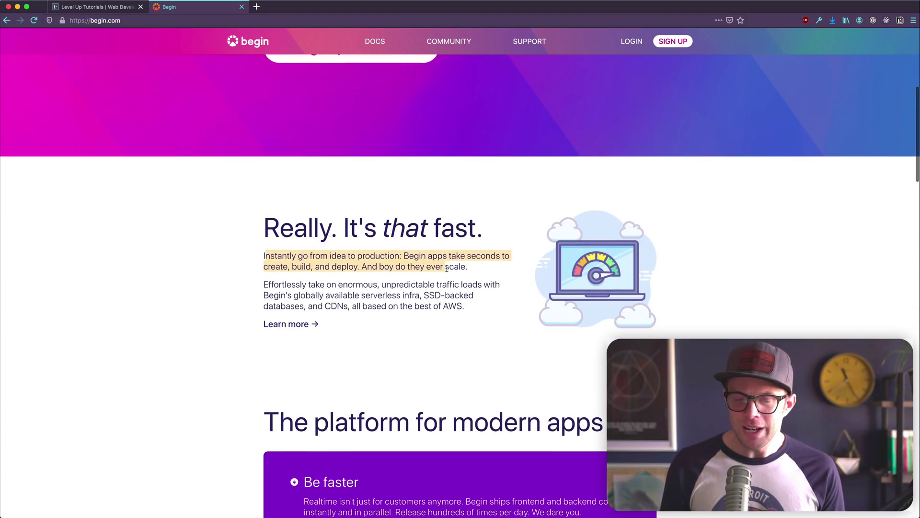
{"action": "triple_click", "coordinate": [262, 267]}
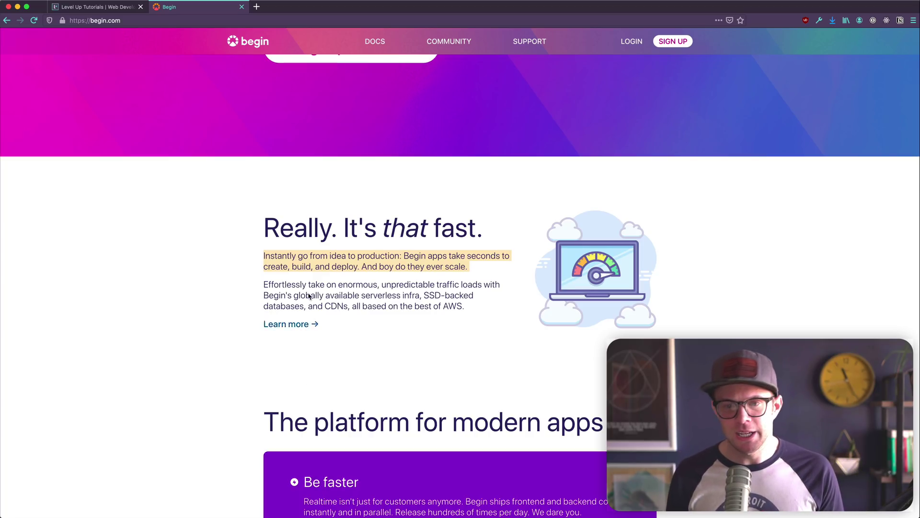
{"action": "triple_click", "coordinate": [306, 267]}
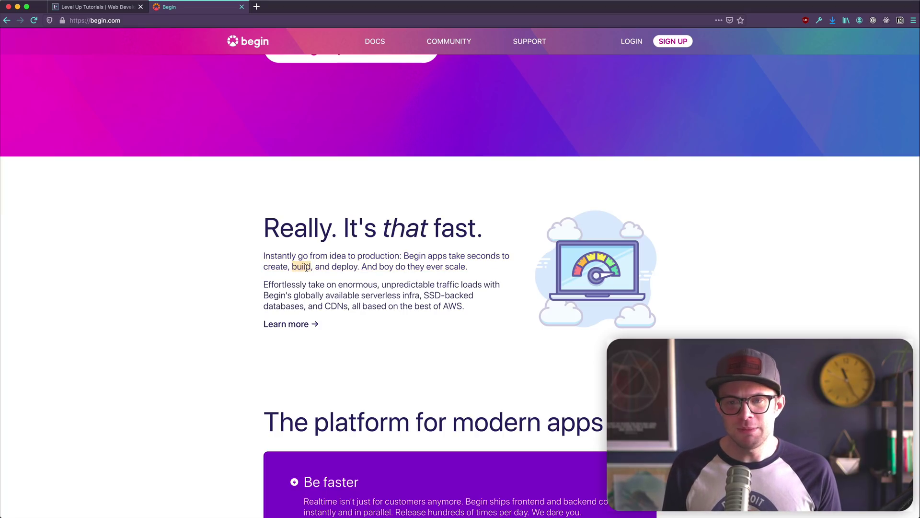
{"action": "triple_click", "coordinate": [306, 267]}
{"action": "double_click", "coordinate": [307, 267]}
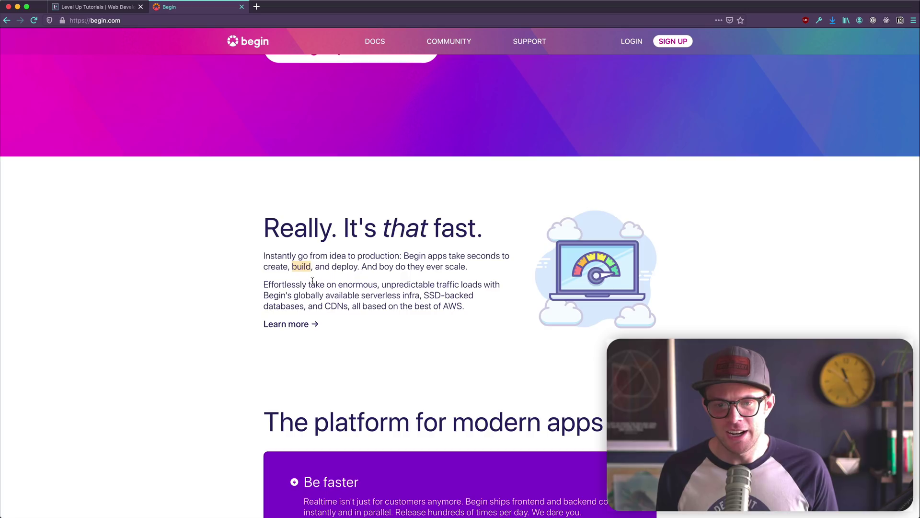
{"action": "triple_click", "coordinate": [312, 285]}
{"action": "scroll", "coordinate": [312, 281], "scroll_direction": "up", "scroll_amount": 3}
{"action": "scroll", "coordinate": [313, 281], "scroll_direction": "down", "scroll_amount": 4}
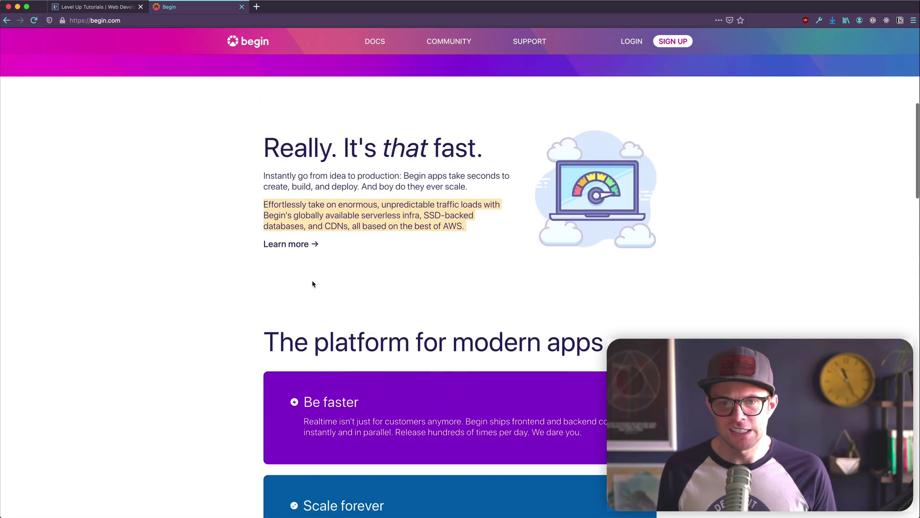
{"action": "scroll", "coordinate": [320, 271], "scroll_direction": "down", "scroll_amount": 1}
{"action": "left_click", "coordinate": [326, 173]}
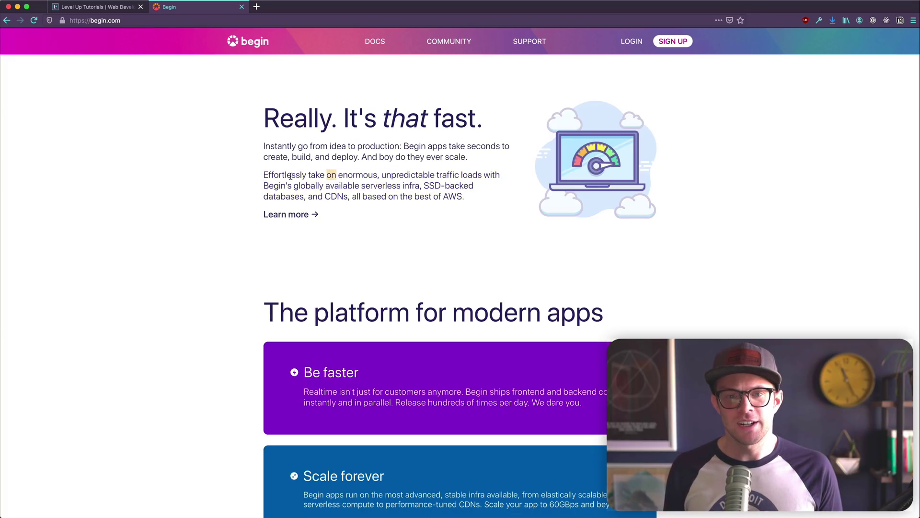
{"action": "left_click_drag", "start_coordinate": [291, 157], "coordinate": [349, 187]}
{"action": "triple_click", "coordinate": [349, 187]}
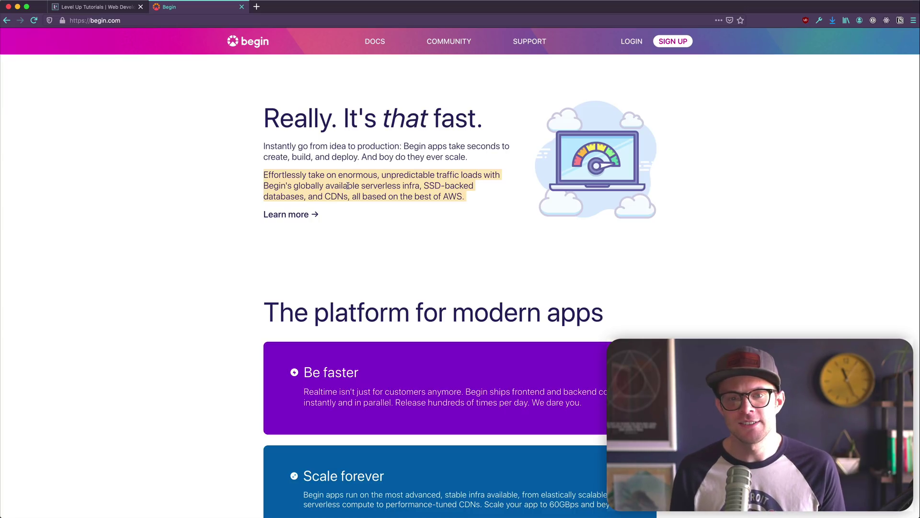
{"action": "left_click", "coordinate": [348, 186]}
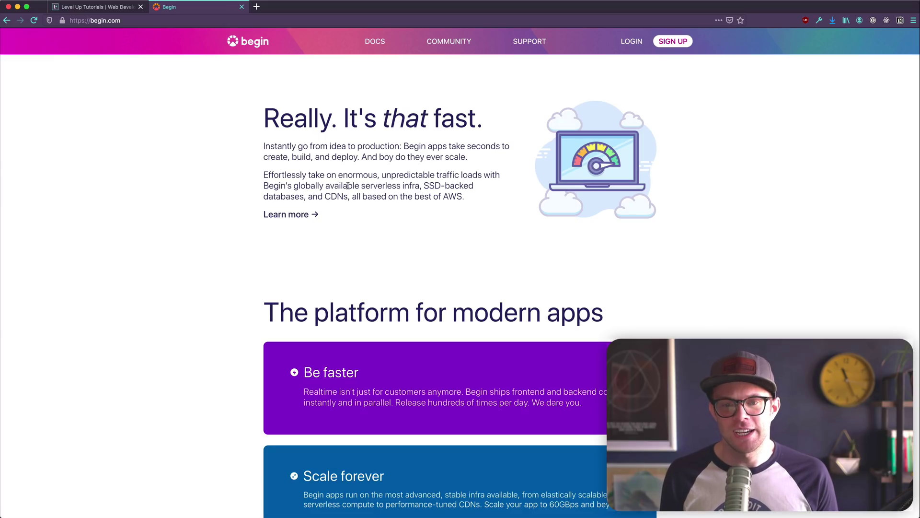
Step: Read the feature cards, including 'More power, less config' and the Open core heading
{"action": "scroll", "coordinate": [384, 185], "scroll_direction": "down", "scroll_amount": 5}
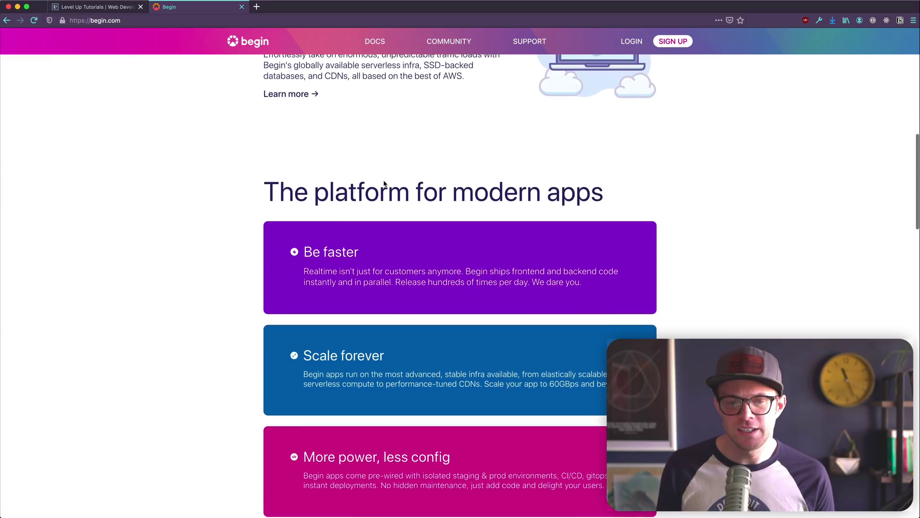
{"action": "scroll", "coordinate": [384, 185], "scroll_direction": "up", "scroll_amount": 3}
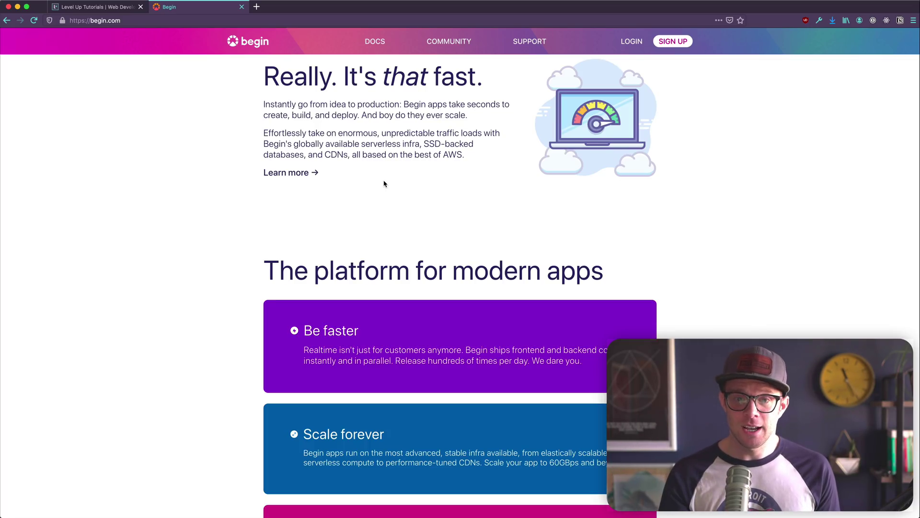
{"action": "scroll", "coordinate": [385, 182], "scroll_direction": "down", "scroll_amount": 5}
{"action": "scroll", "coordinate": [384, 182], "scroll_direction": "down", "scroll_amount": 3}
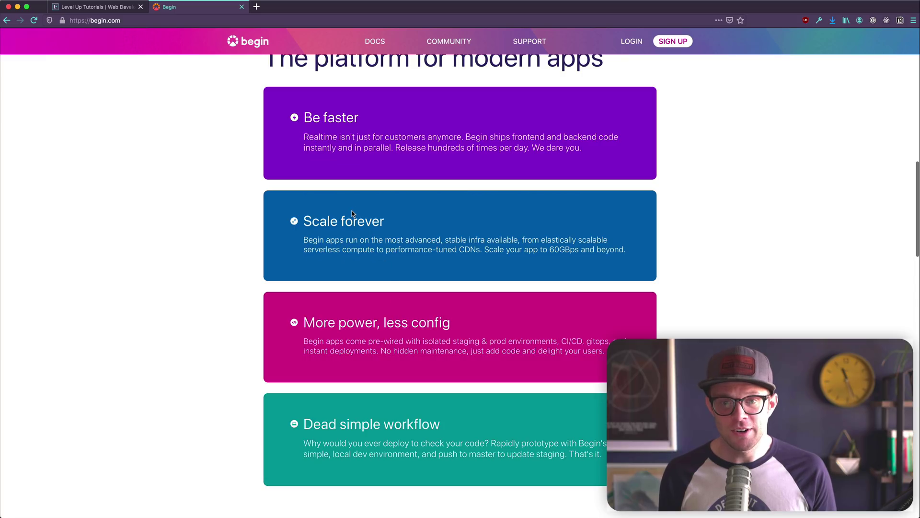
{"action": "double_click", "coordinate": [357, 220]}
{"action": "double_click", "coordinate": [338, 119]}
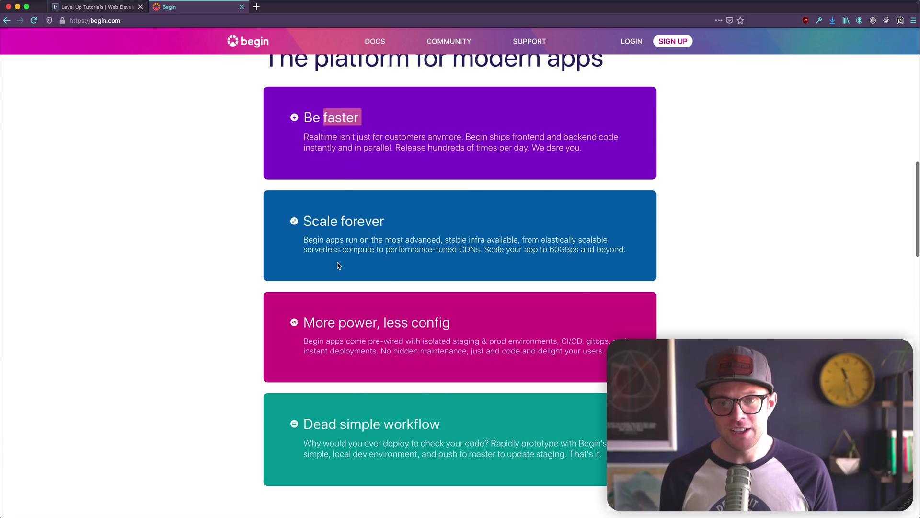
{"action": "double_click", "coordinate": [356, 341]}
{"action": "scroll", "coordinate": [356, 345], "scroll_direction": "down", "scroll_amount": 2}
{"action": "left_click_drag", "start_coordinate": [304, 276], "coordinate": [381, 272]}
{"action": "left_click", "coordinate": [451, 278]}
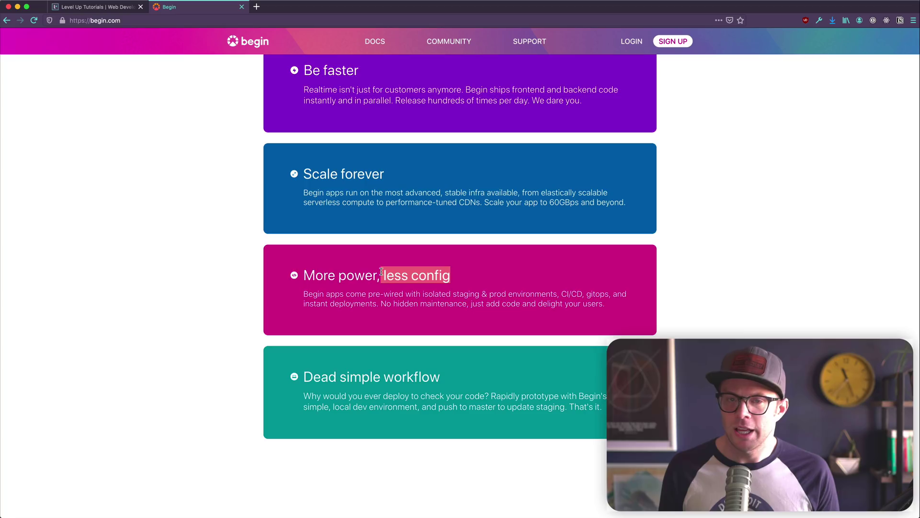
{"action": "triple_click", "coordinate": [405, 294]}
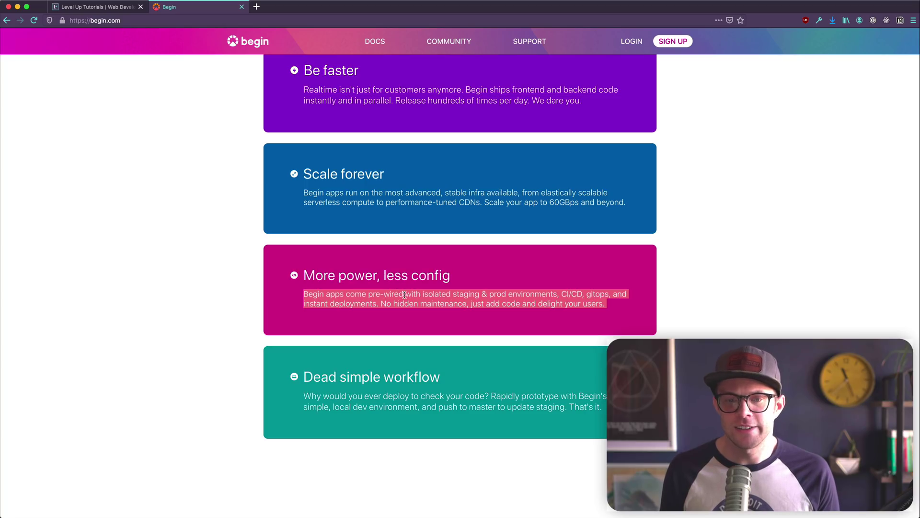
{"action": "double_click", "coordinate": [410, 382]}
{"action": "scroll", "coordinate": [409, 387], "scroll_direction": "down", "scroll_amount": 6}
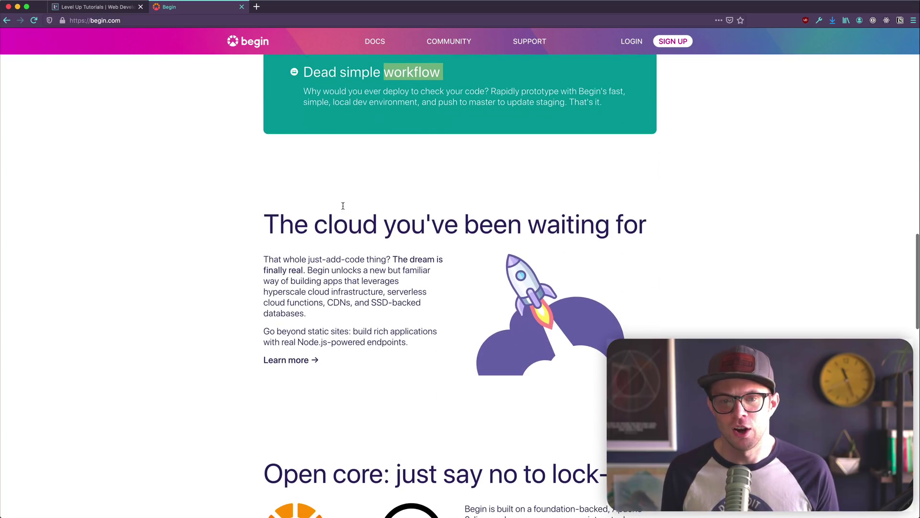
{"action": "left_click", "coordinate": [355, 207]}
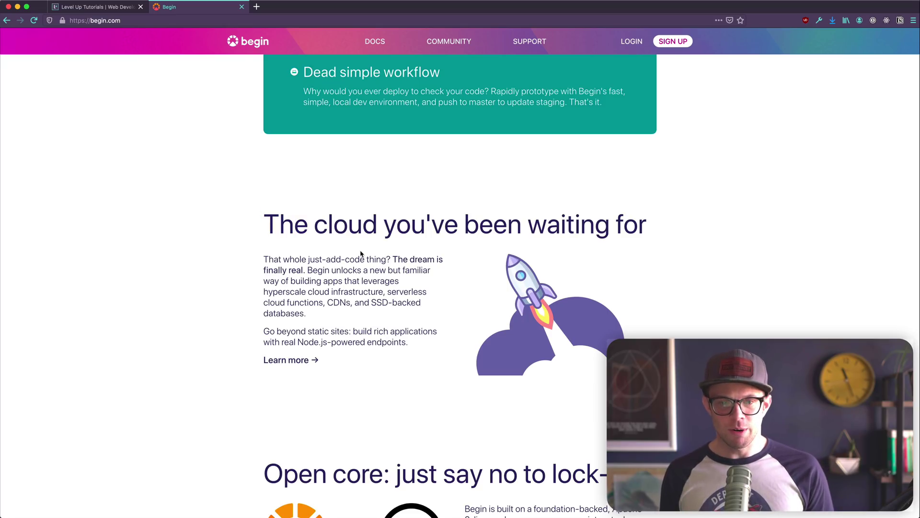
{"action": "scroll", "coordinate": [358, 311], "scroll_direction": "down", "scroll_amount": 4}
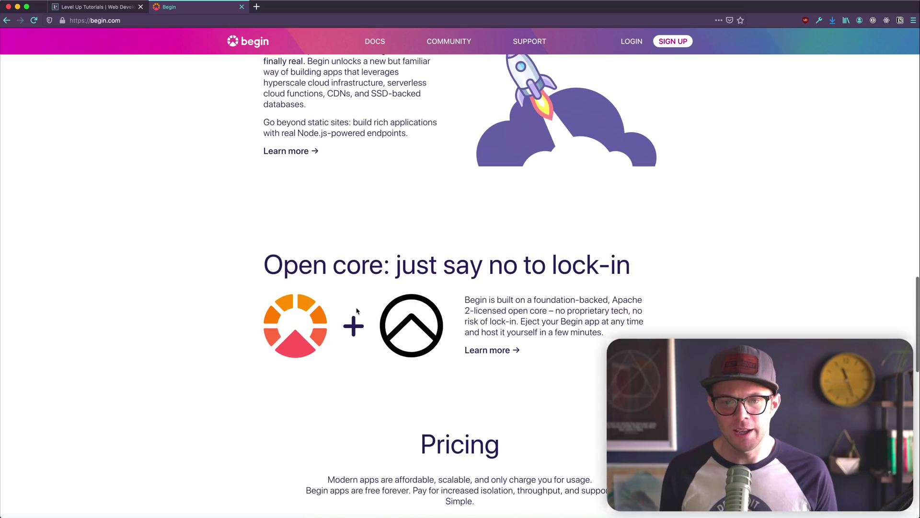
{"action": "double_click", "coordinate": [365, 270]}
{"action": "left_click_drag", "start_coordinate": [397, 269], "coordinate": [520, 272]}
{"action": "triple_click", "coordinate": [549, 272]}
{"action": "left_click", "coordinate": [516, 325]}
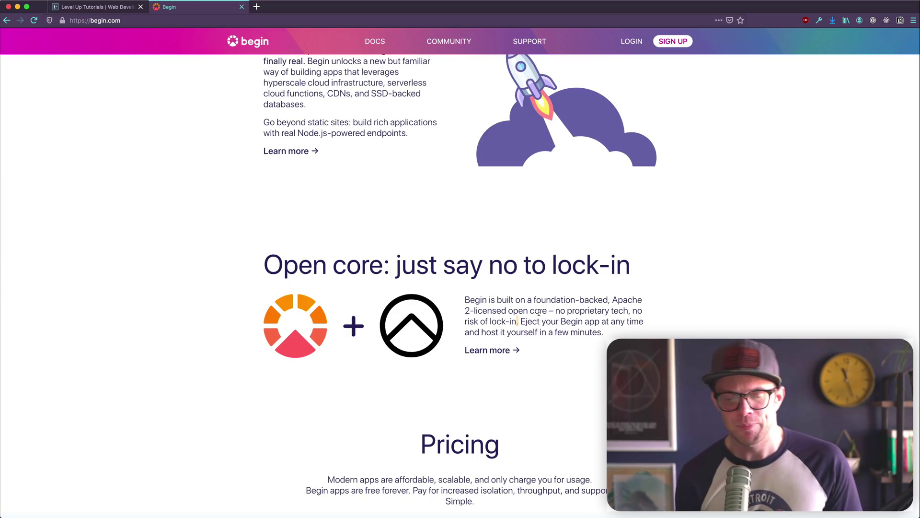
Step: Review the Free, Team ($25/month) and Enterprise pricing plans further down the page
{"action": "scroll", "coordinate": [539, 312], "scroll_direction": "down", "scroll_amount": 5}
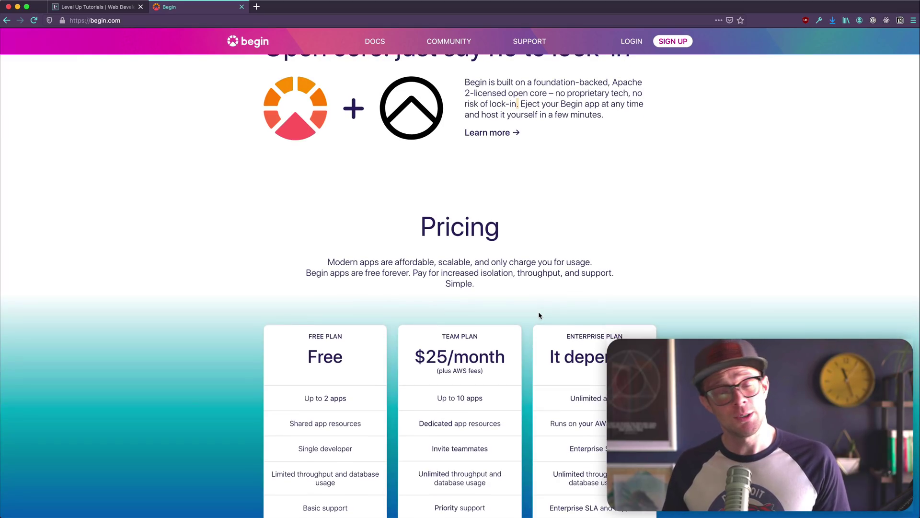
{"action": "scroll", "coordinate": [540, 315], "scroll_direction": "down", "scroll_amount": 1}
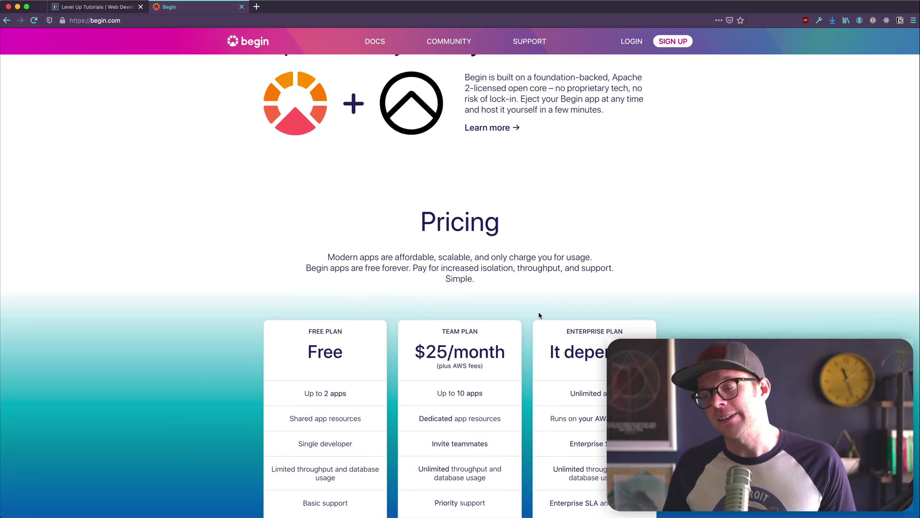
{"action": "scroll", "coordinate": [539, 314], "scroll_direction": "down", "scroll_amount": 5}
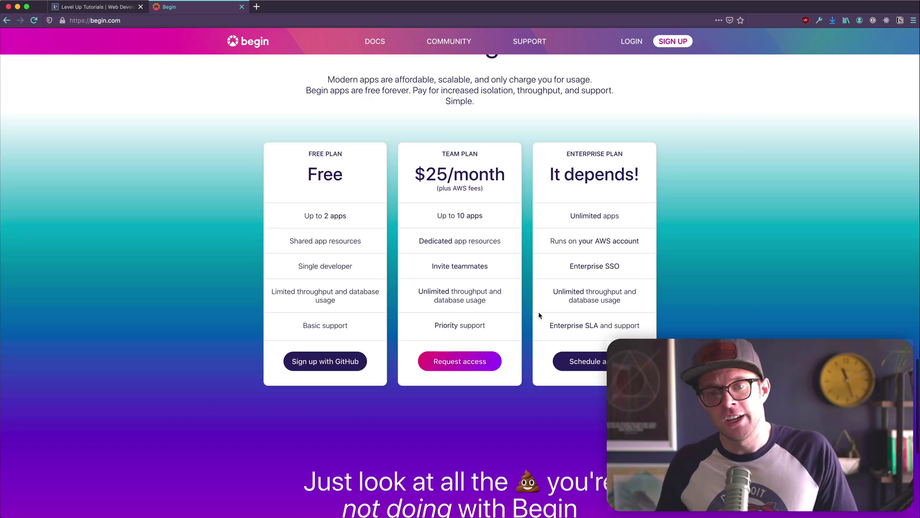
{"action": "scroll", "coordinate": [540, 315], "scroll_direction": "up", "scroll_amount": 2}
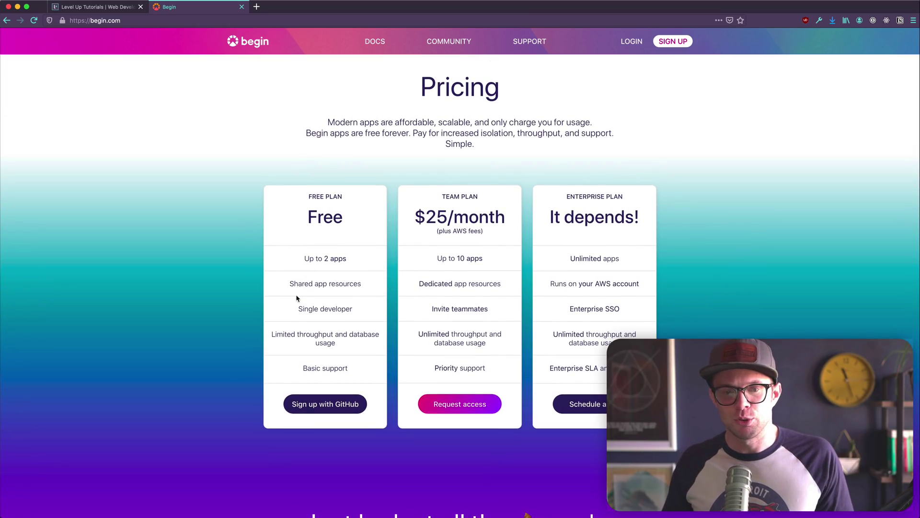
{"action": "triple_click", "coordinate": [301, 334]}
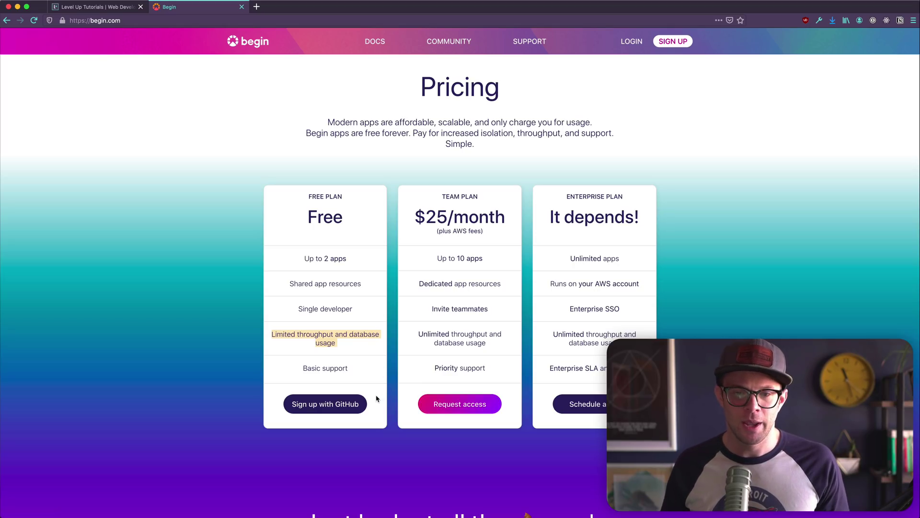
{"action": "left_click_drag", "start_coordinate": [417, 206], "coordinate": [526, 232]}
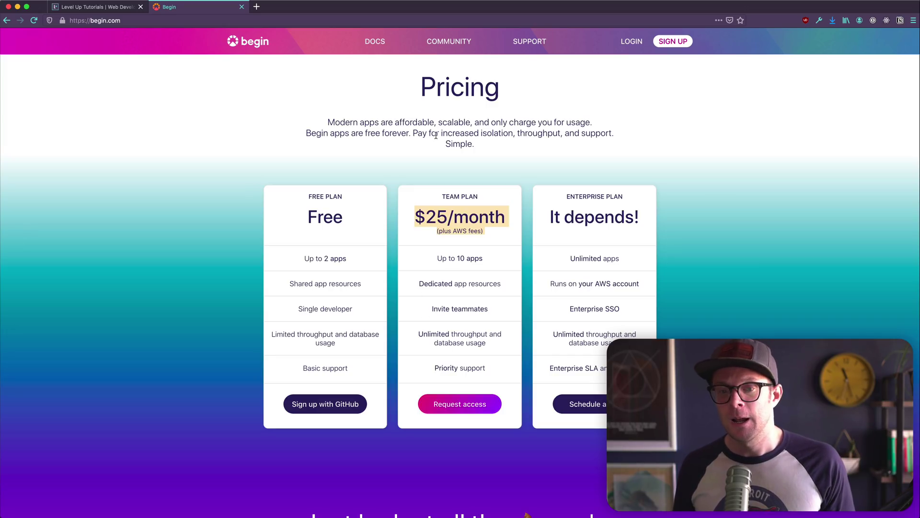
{"action": "triple_click", "coordinate": [431, 210]}
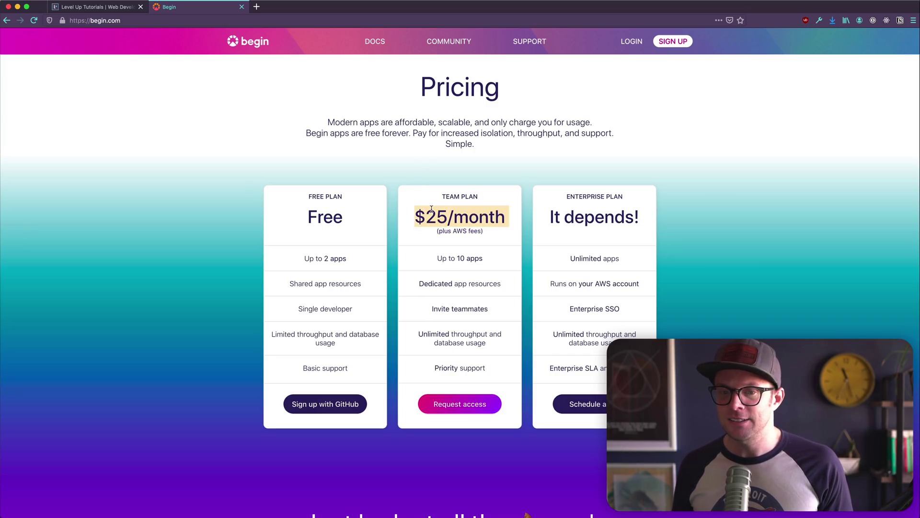
{"action": "double_click", "coordinate": [580, 218]}
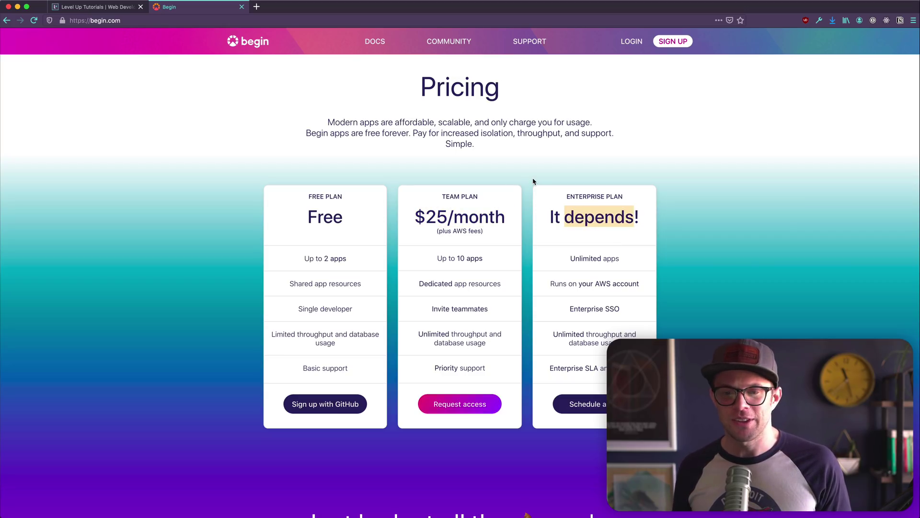
{"action": "scroll", "coordinate": [533, 182], "scroll_direction": "down", "scroll_amount": 5}
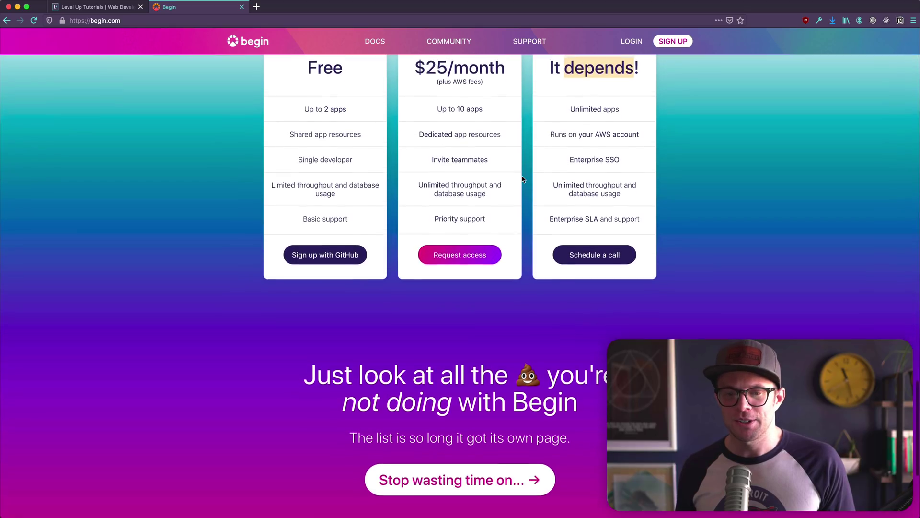
{"action": "scroll", "coordinate": [523, 179], "scroll_direction": "down", "scroll_amount": 4}
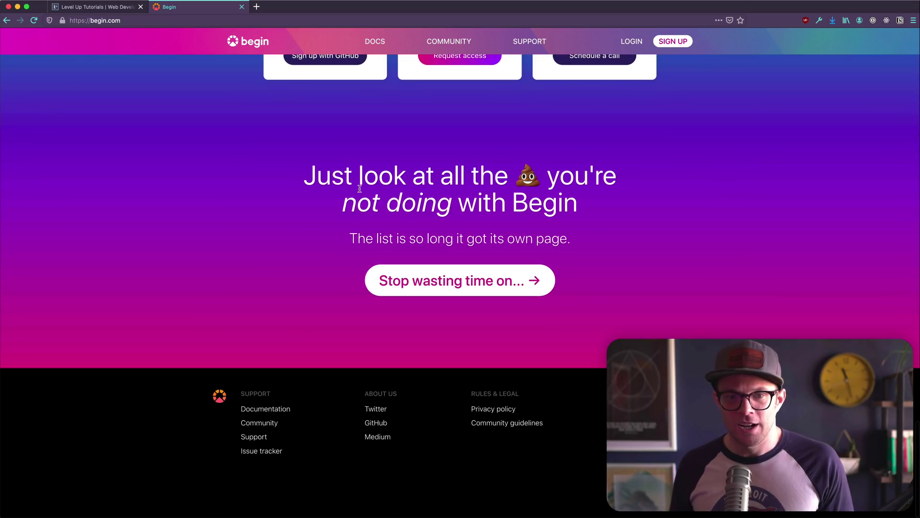
{"action": "triple_click", "coordinate": [360, 189]}
{"action": "double_click", "coordinate": [414, 174]}
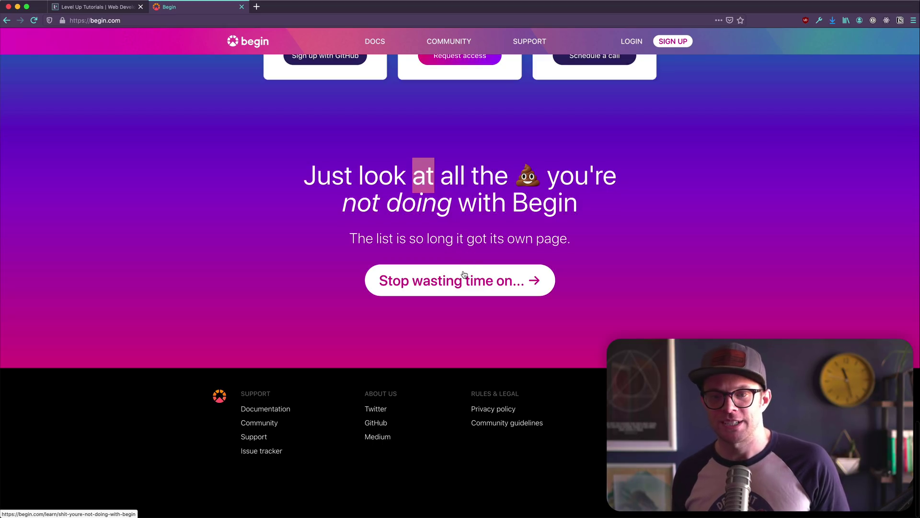
{"action": "scroll", "coordinate": [463, 277], "scroll_direction": "up", "scroll_amount": 8}
Step: Sign up with GitHub, authorize Begin, and confirm with the saved account password
{"action": "left_click", "coordinate": [321, 437]}
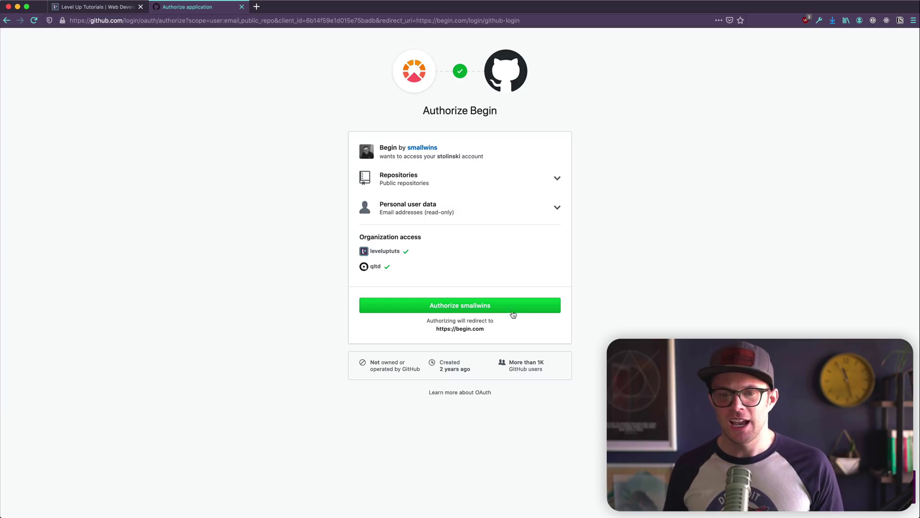
{"action": "left_click", "coordinate": [509, 310]}
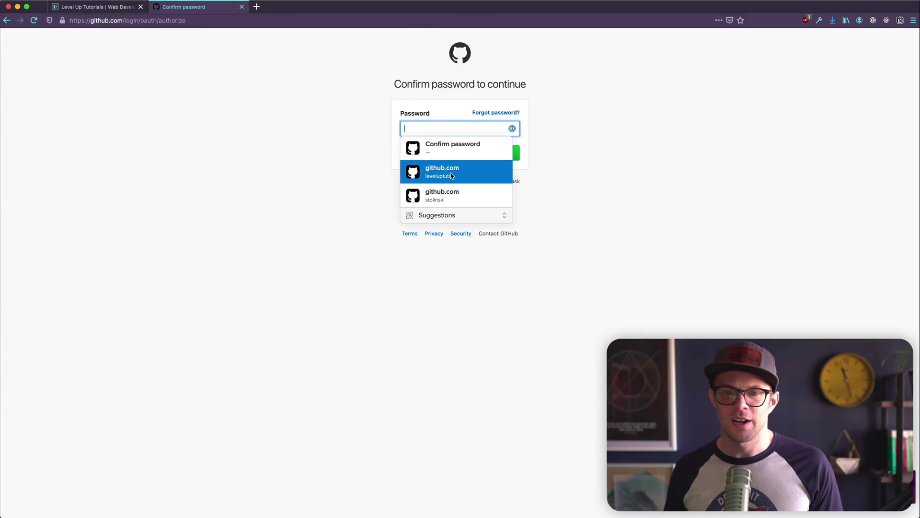
{"action": "left_click", "coordinate": [485, 196]}
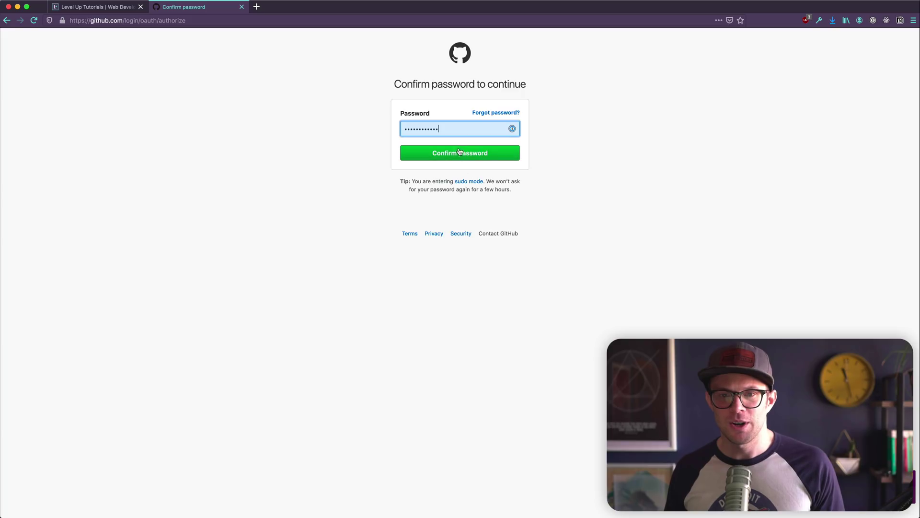
{"action": "left_click", "coordinate": [457, 149]}
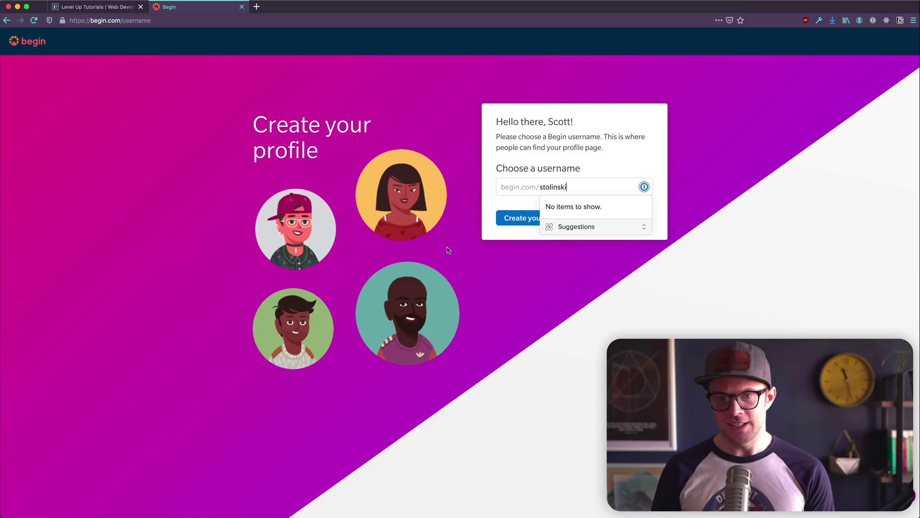
Step: Create the profile with the suggested username, set the runtime to Deno, and open syntax.fm in a new tab
{"action": "left_click", "coordinate": [487, 210]}
{"action": "left_click", "coordinate": [523, 221]}
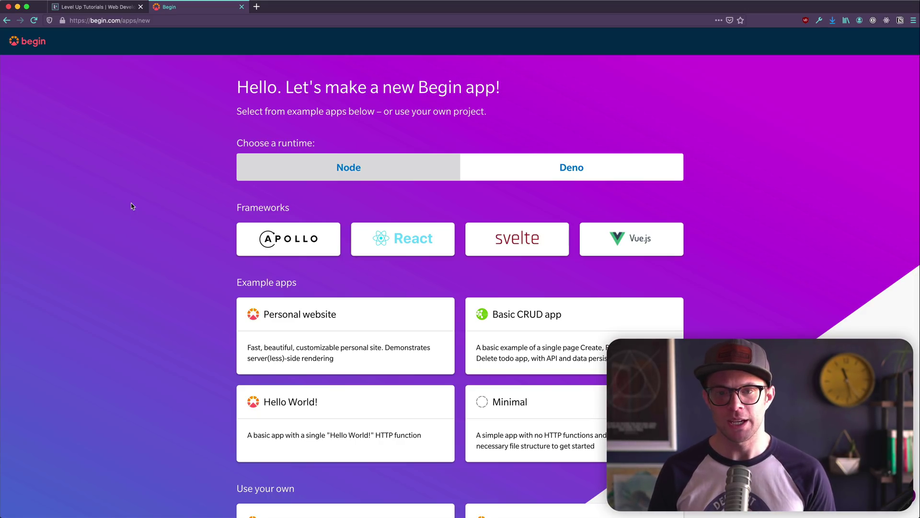
{"action": "left_click", "coordinate": [397, 172]}
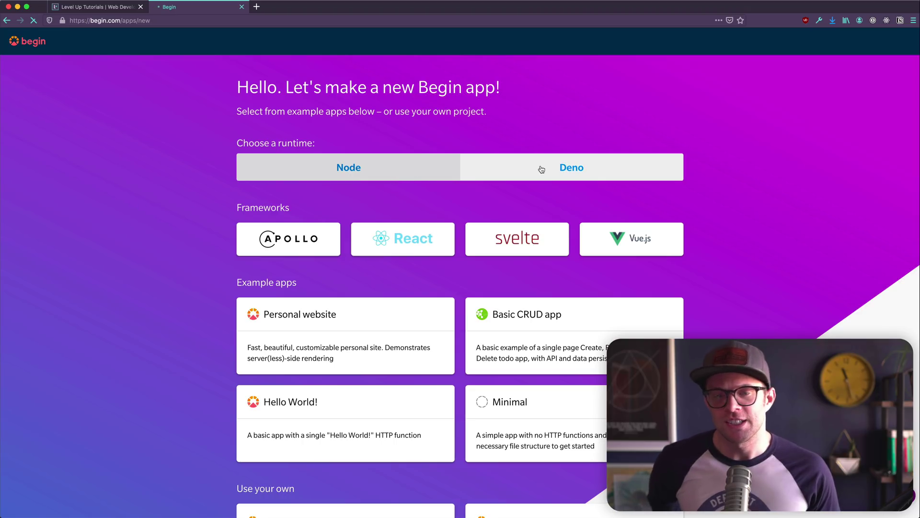
{"action": "left_click", "coordinate": [500, 167]}
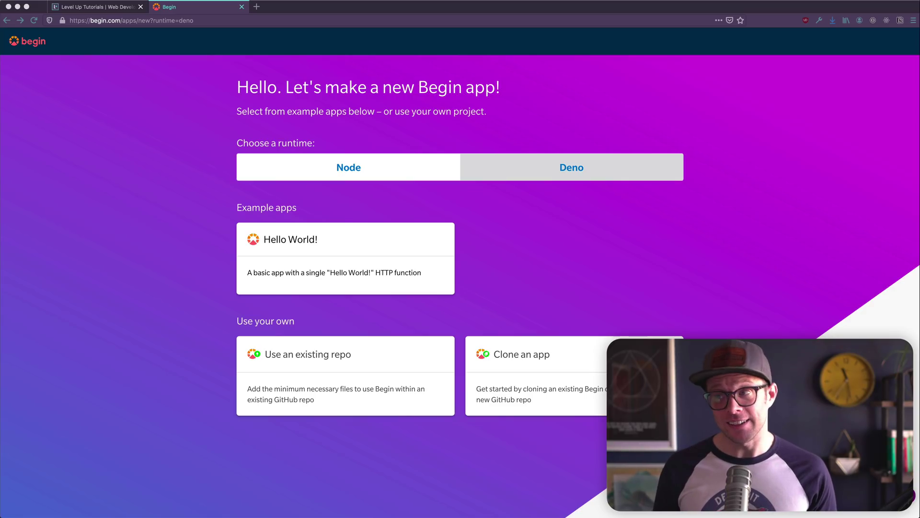
{"action": "left_click_drag", "start_coordinate": [815, 91], "coordinate": [369, 10]}
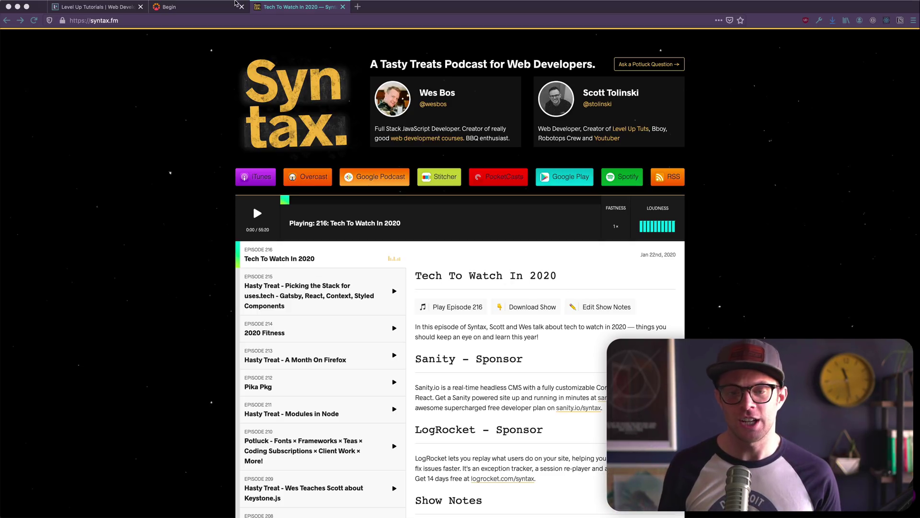
{"action": "left_click", "coordinate": [210, 21]}
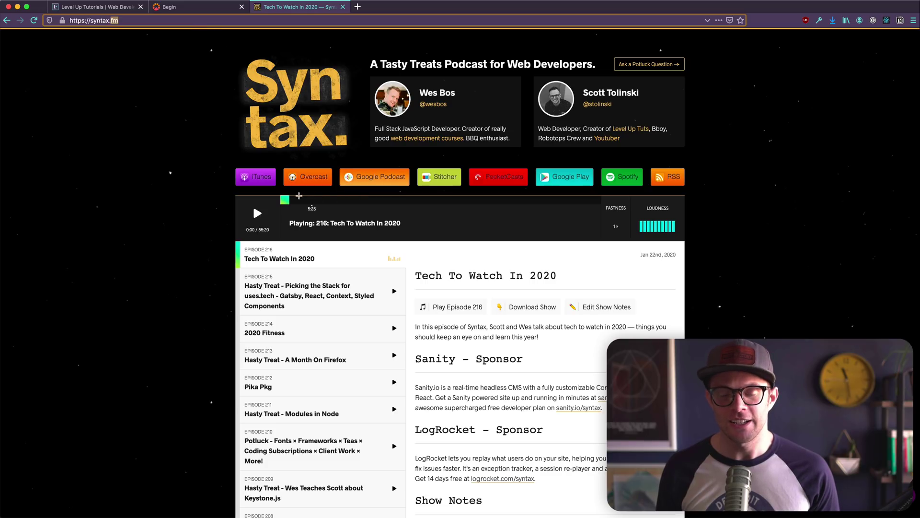
{"action": "scroll", "coordinate": [286, 267], "scroll_direction": "down", "scroll_amount": 15}
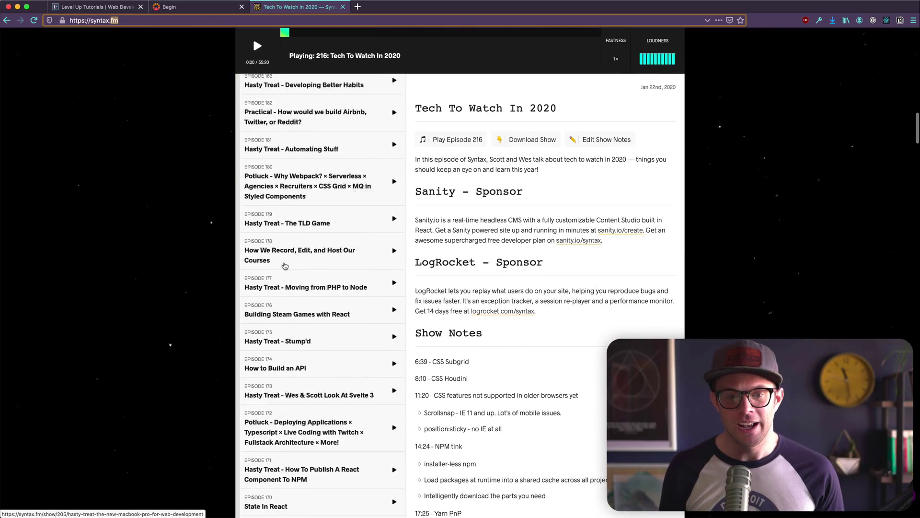
{"action": "scroll", "coordinate": [286, 268], "scroll_direction": "up", "scroll_amount": 15}
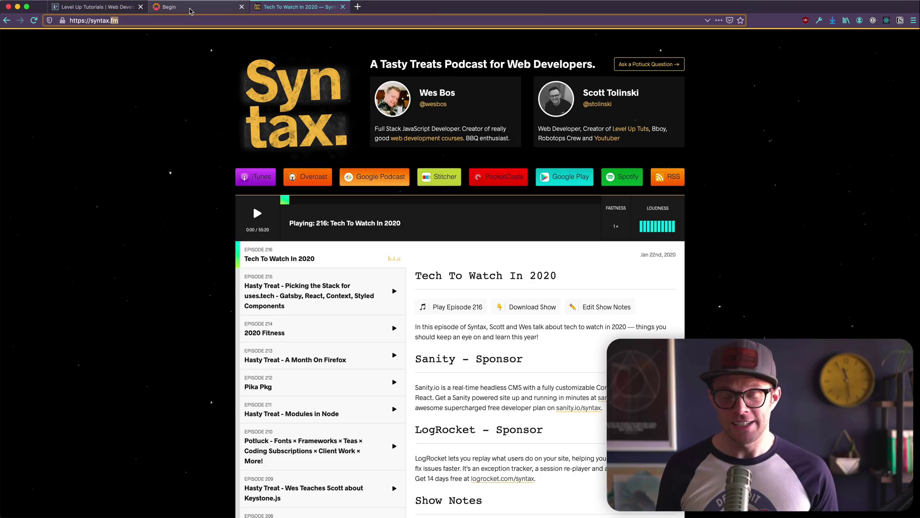
Step: Back on the Begin tab, switch the runtime to Node and start a Svelte app
{"action": "left_click", "coordinate": [191, 9]}
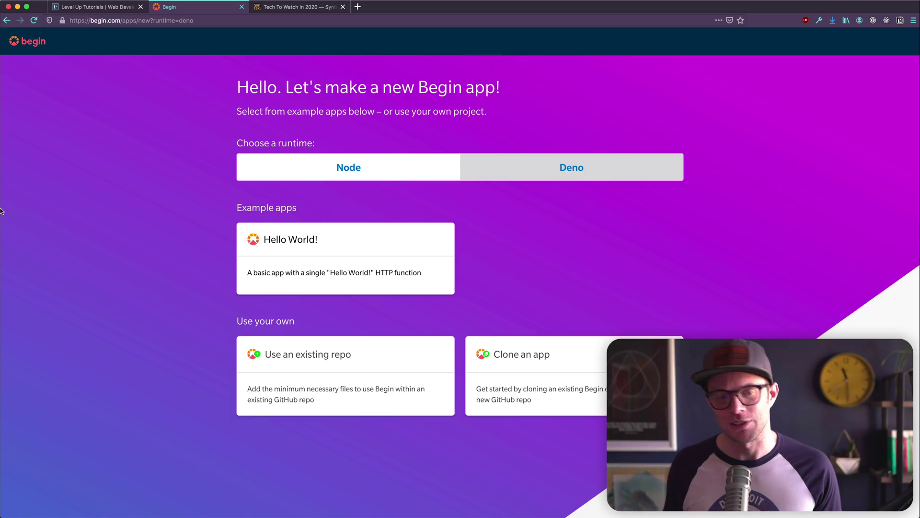
{"action": "left_click", "coordinate": [286, 167]}
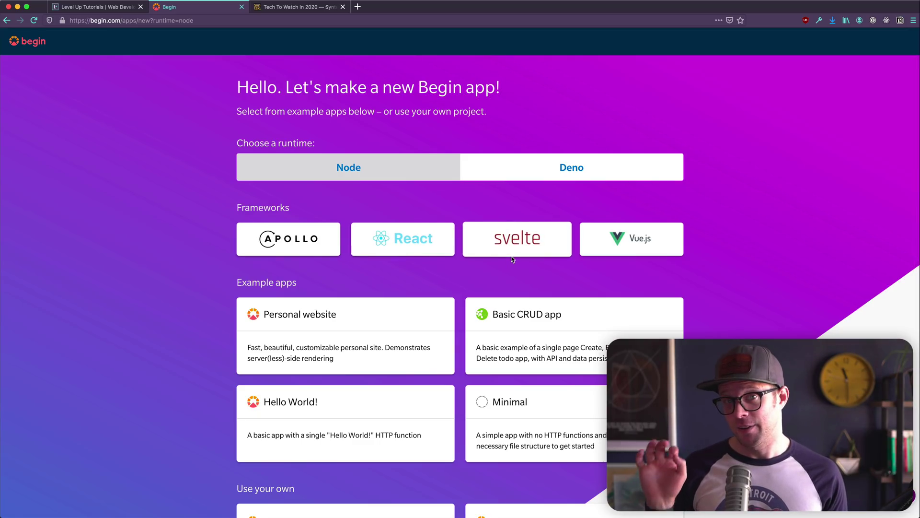
{"action": "scroll", "coordinate": [575, 244], "scroll_direction": "down", "scroll_amount": 3}
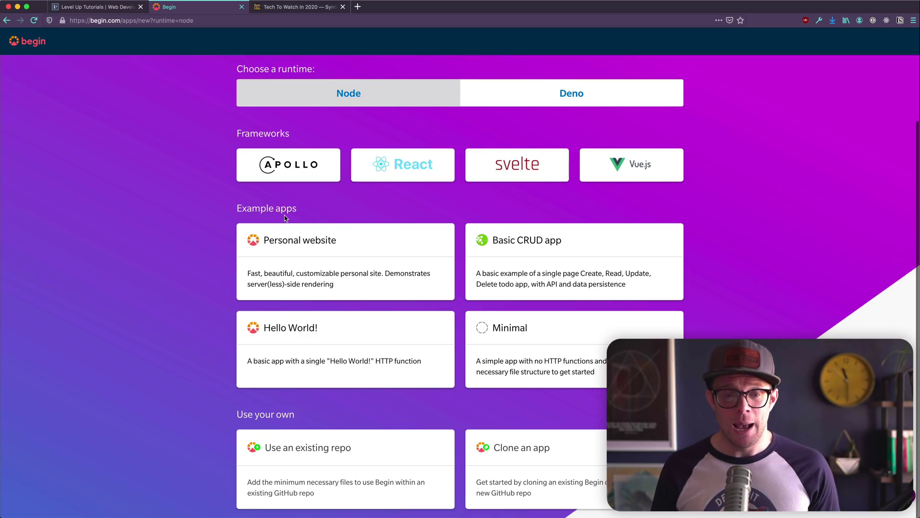
{"action": "scroll", "coordinate": [283, 215], "scroll_direction": "down", "scroll_amount": 1}
{"action": "scroll", "coordinate": [506, 220], "scroll_direction": "up", "scroll_amount": 1}
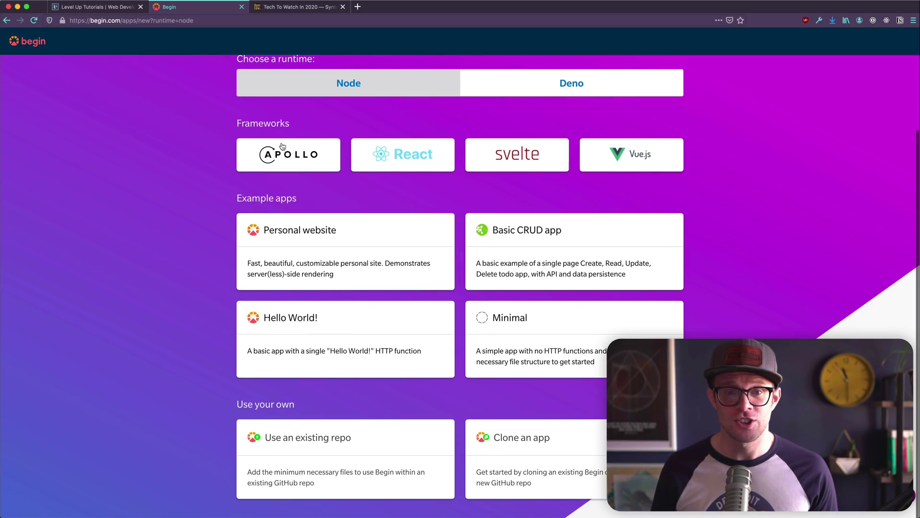
{"action": "left_click", "coordinate": [514, 153]}
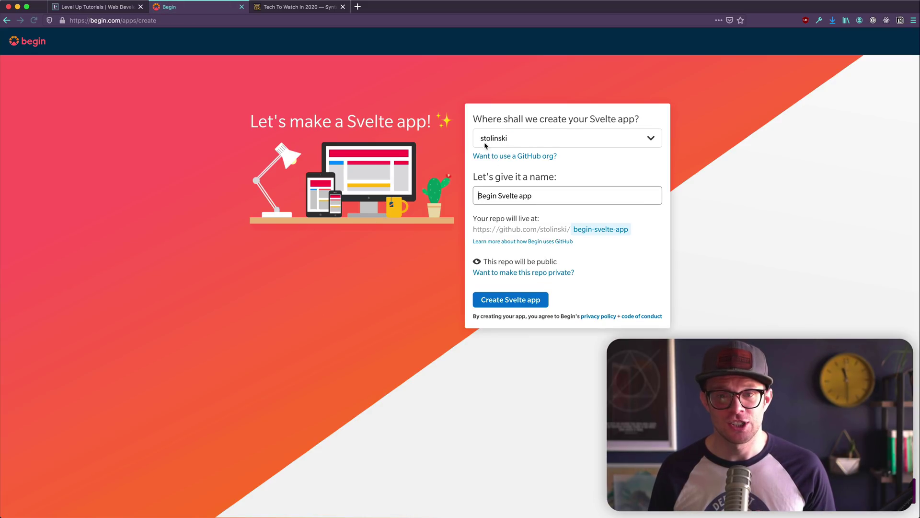
Step: Return to the new-app chooser and scroll to the example apps
{"action": "left_click", "coordinate": [7, 20]}
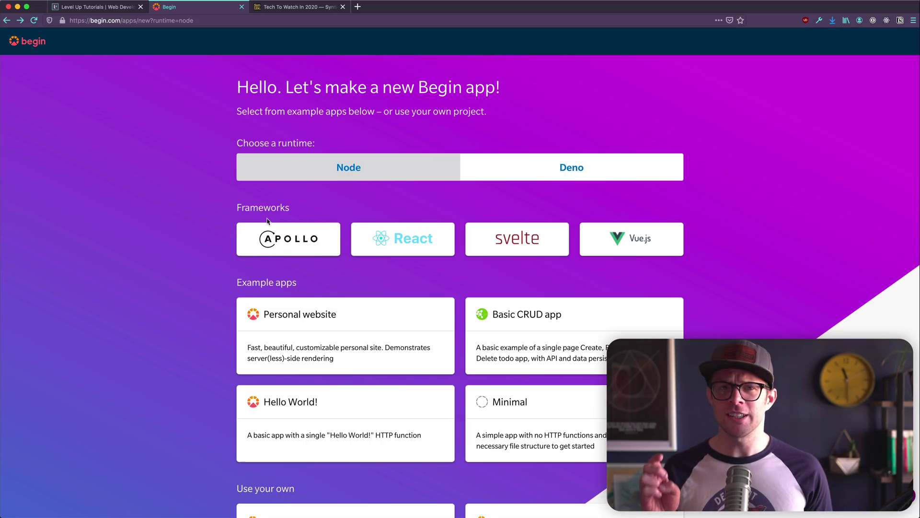
{"action": "scroll", "coordinate": [300, 251], "scroll_direction": "down", "scroll_amount": 3}
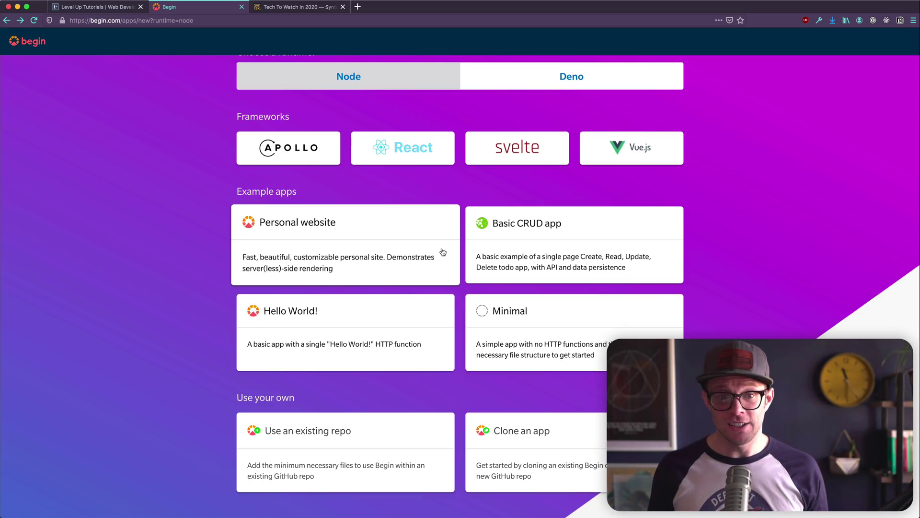
Step: Start a Personal website app named with the user's name plus 'Tries Begin', deleting the junk text
{"action": "left_click", "coordinate": [356, 239]}
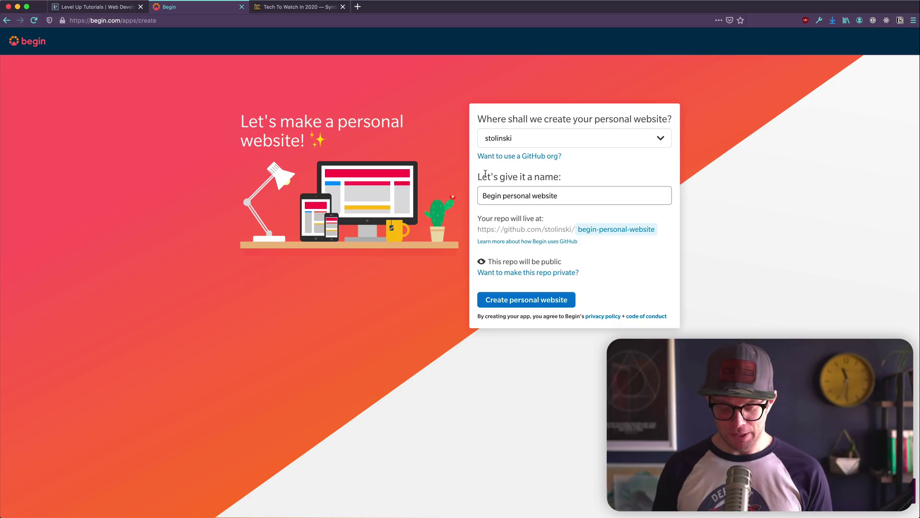
{"action": "type", "text": "Scott Trie"}
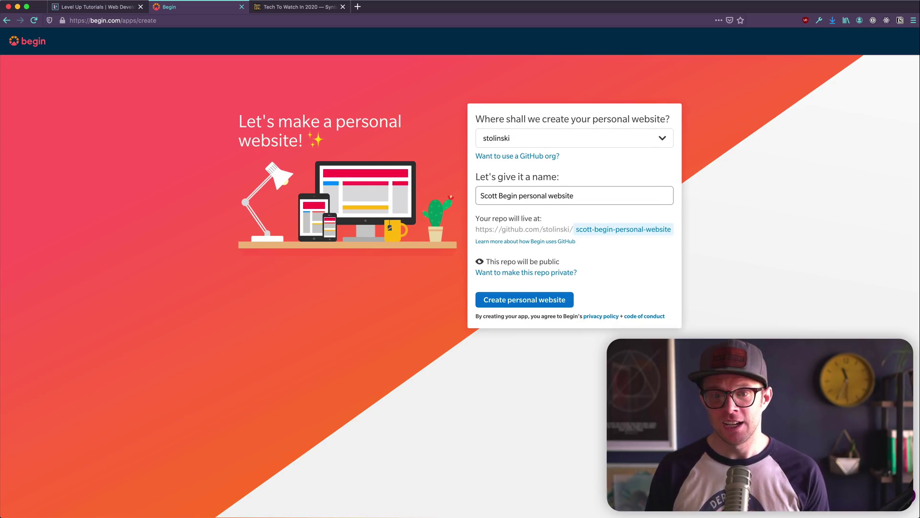
{"action": "type", "text": "s"}
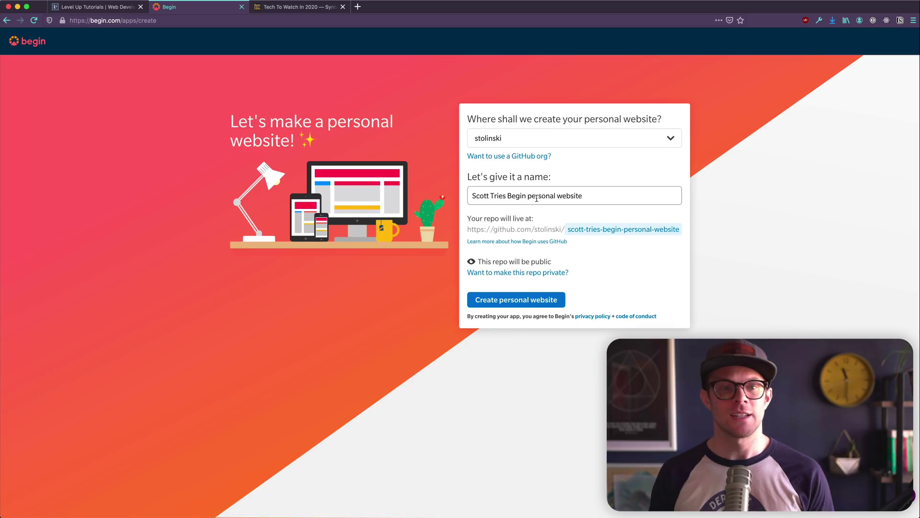
{"action": "type", "text": "Begin"}
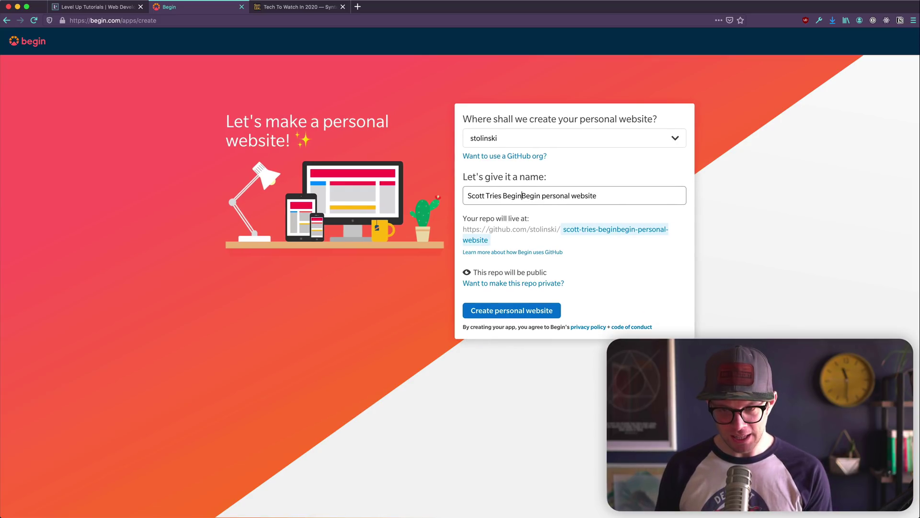
{"action": "type", "text": " asdfasd fasdf asdlfjasld;fjkasl;kdjfasl;dkfja;lsdk"}
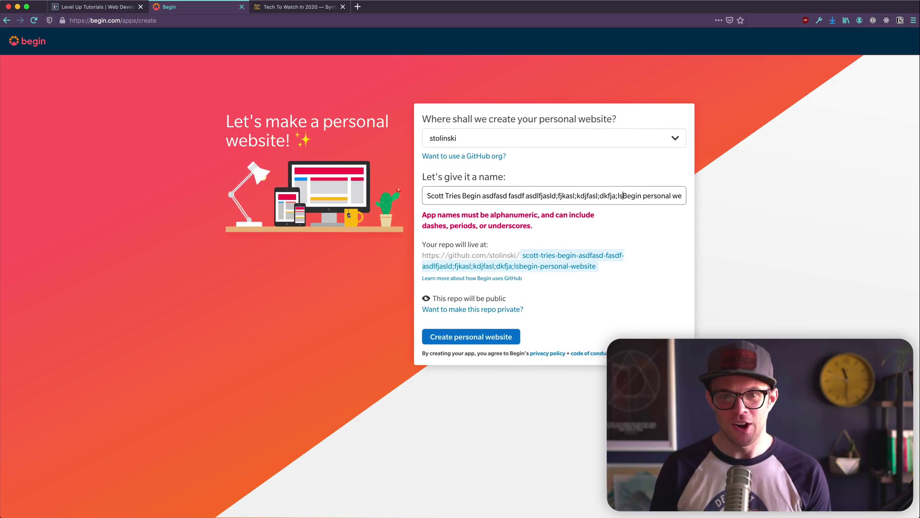
{"action": "type", "text": "fja;lskdjf"}
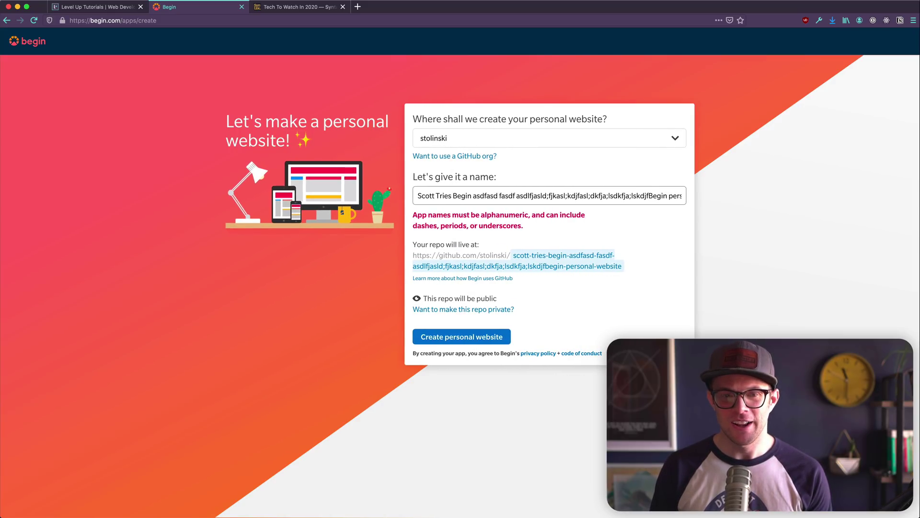
{"action": "left_click", "coordinate": [472, 195]}
{"action": "key", "text": "super+shift+Right"}
{"action": "key", "text": "BackSpace"}
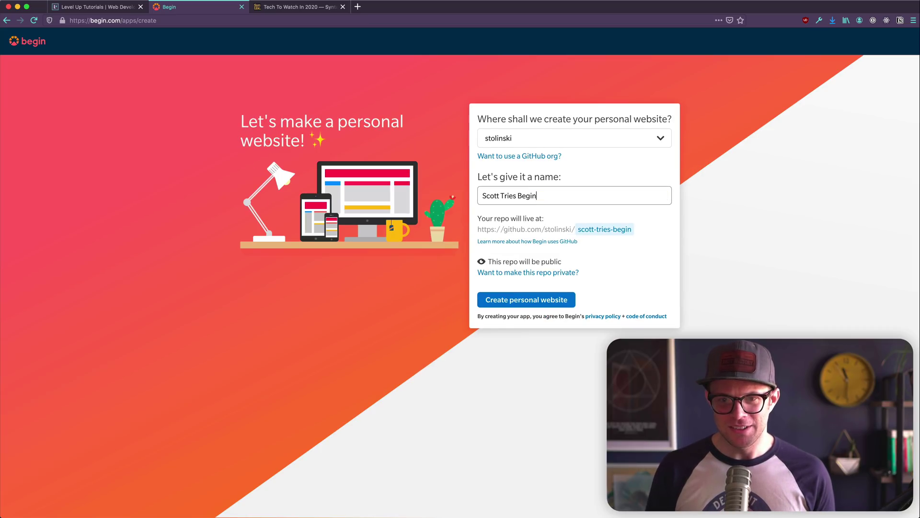
Step: Create the personal website app and wait for build 2312b8 to deploy to staging
{"action": "left_click", "coordinate": [538, 301]}
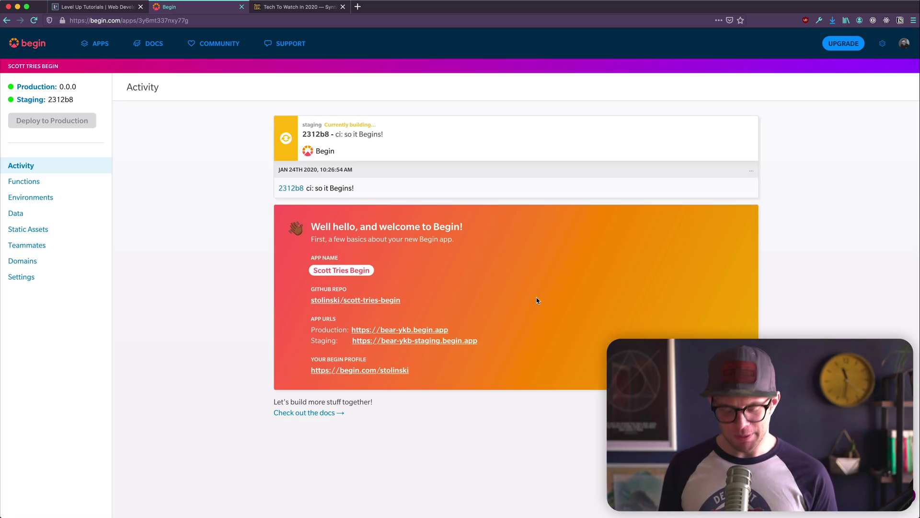
{"action": "key", "text": "ctrl+Tab"}
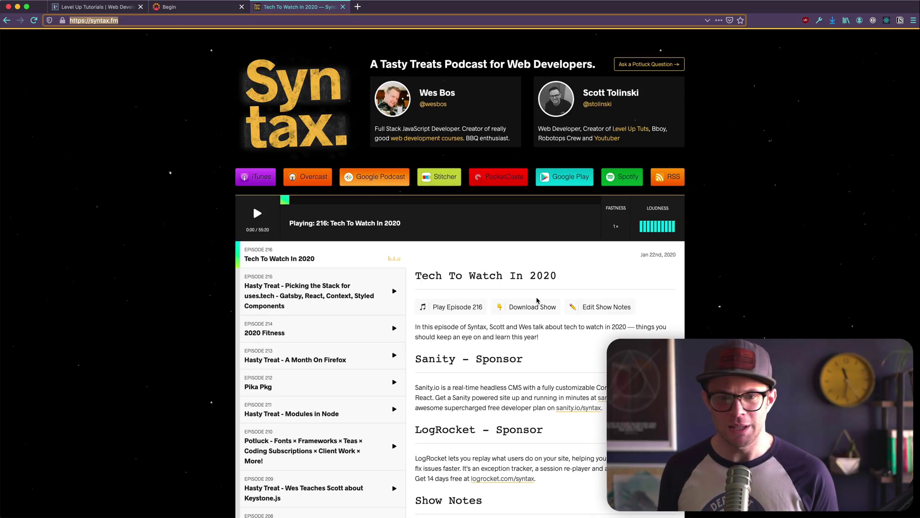
{"action": "key", "text": "ctrl+shift+Tab"}
{"action": "key", "text": "ctrl+shift+Tab"}
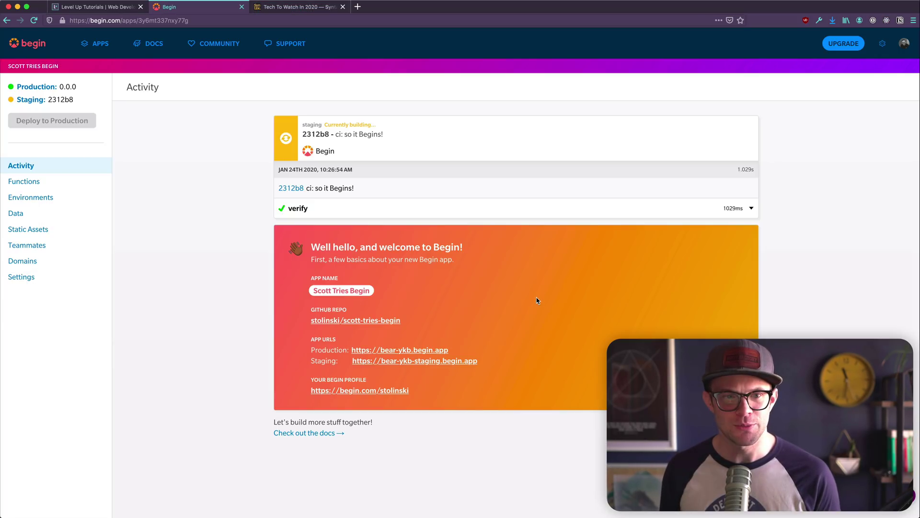
{"action": "scroll", "coordinate": [536, 301], "scroll_direction": "up", "scroll_amount": 6}
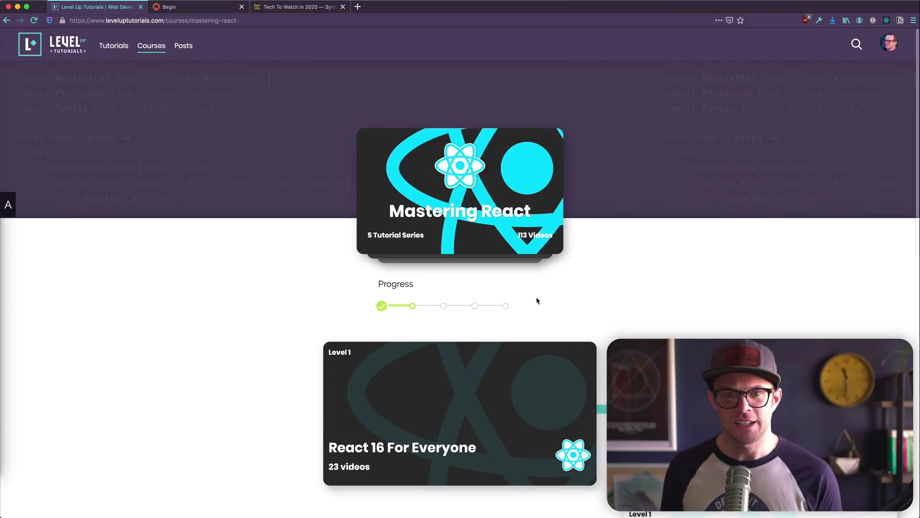
{"action": "key", "text": "ctrl+Tab"}
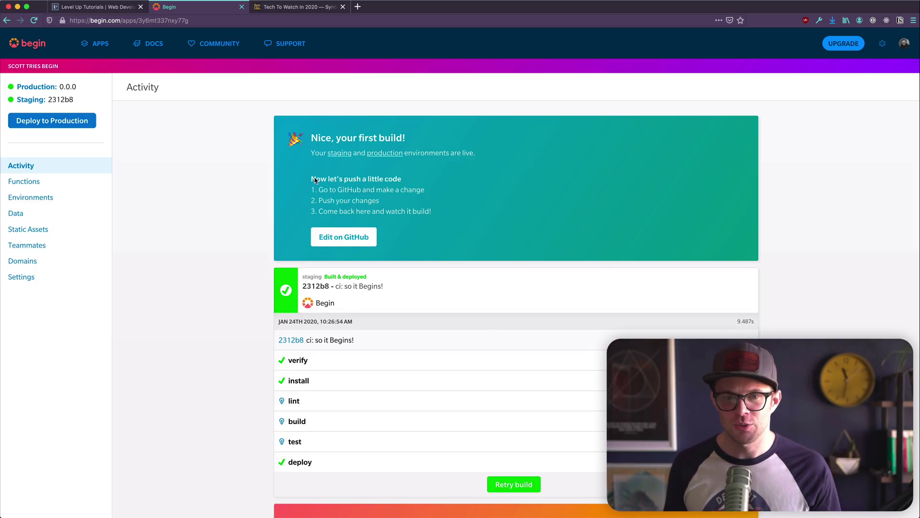
Step: Read the push-a-little-code steps and open src/http/get-index/index.js for editing on GitHub
{"action": "left_click_drag", "start_coordinate": [311, 178], "coordinate": [417, 186]}
{"action": "left_click_drag", "start_coordinate": [318, 190], "coordinate": [413, 190]}
{"action": "left_click_drag", "start_coordinate": [324, 212], "coordinate": [355, 230]}
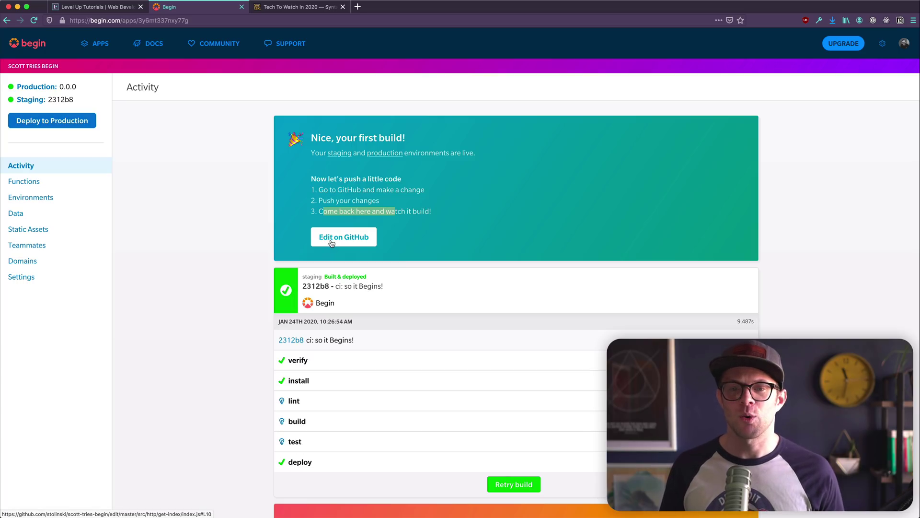
{"action": "left_click", "coordinate": [282, 228]}
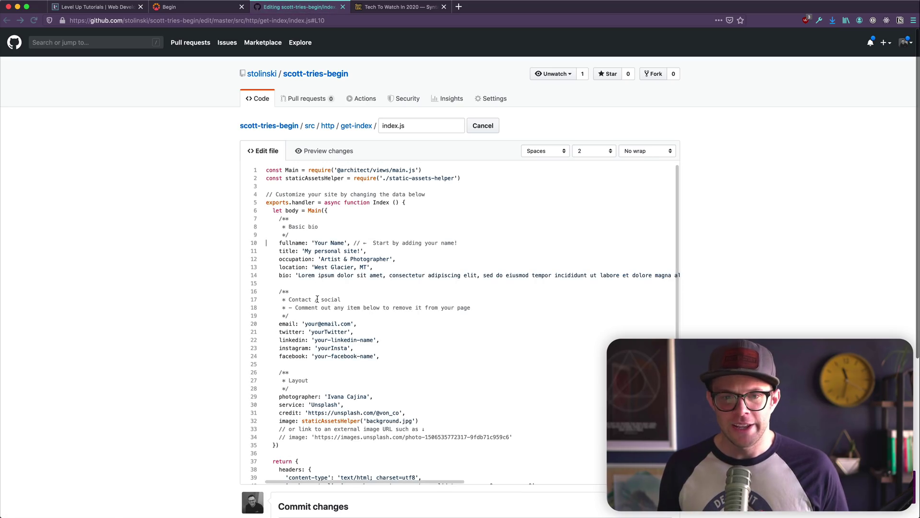
Step: Replace the Your Name placeholder with the user's full name and the occupation with 'Tutorializer Podcast Man'
{"action": "left_click_drag", "start_coordinate": [314, 220], "coordinate": [341, 220]}
{"action": "type", "text": "Scott Joseph"}
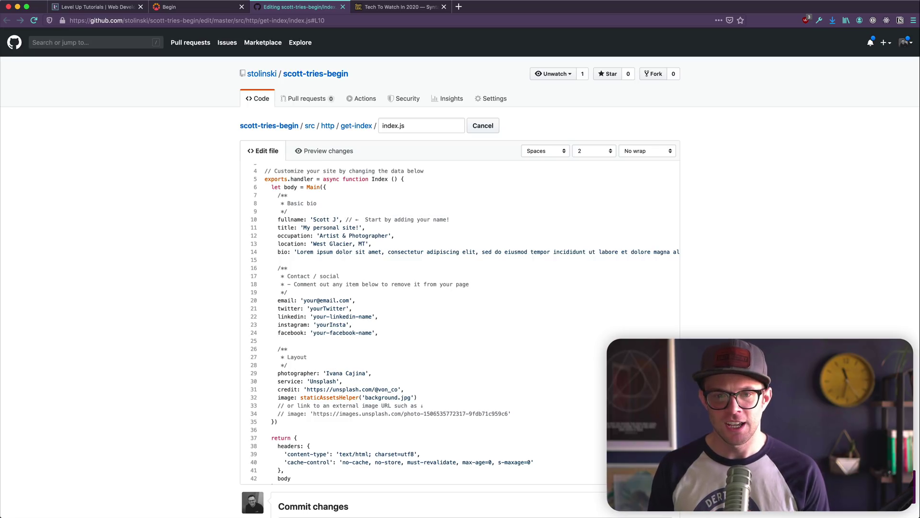
{"action": "type", "text": " Tolinski"}
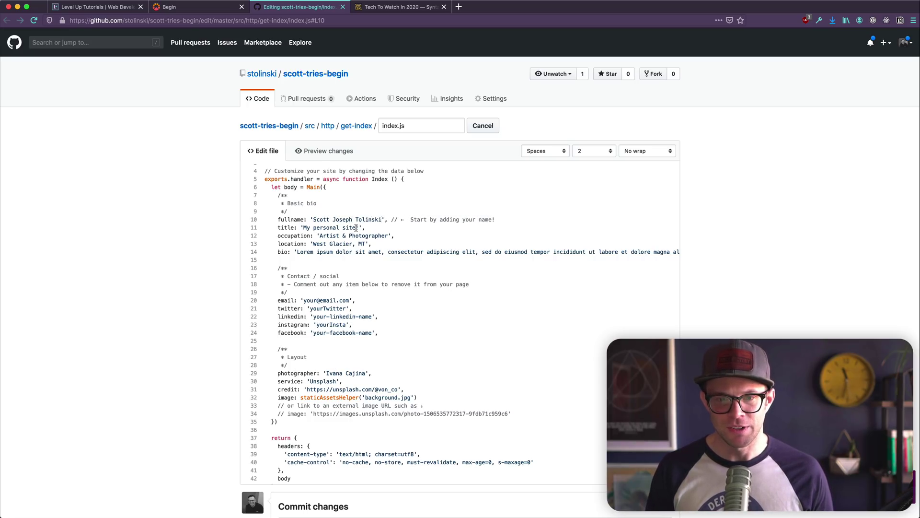
{"action": "left_click_drag", "start_coordinate": [319, 236], "coordinate": [388, 236]}
{"action": "type", "text": "Tu"}
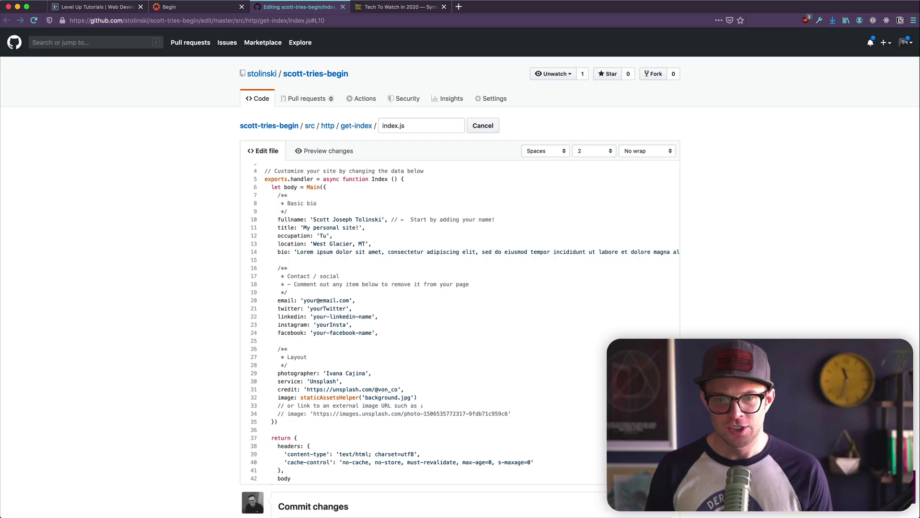
{"action": "type", "text": "toriali"}
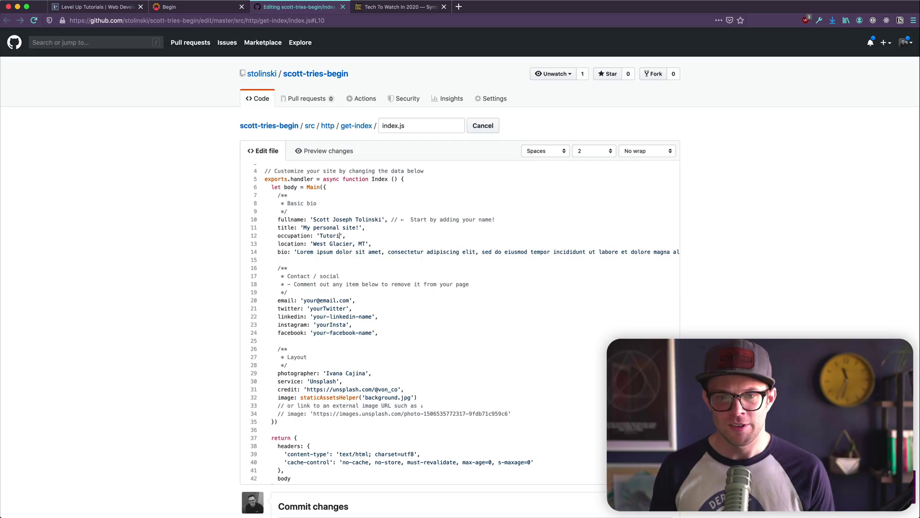
{"action": "type", "text": "zer Pod"}
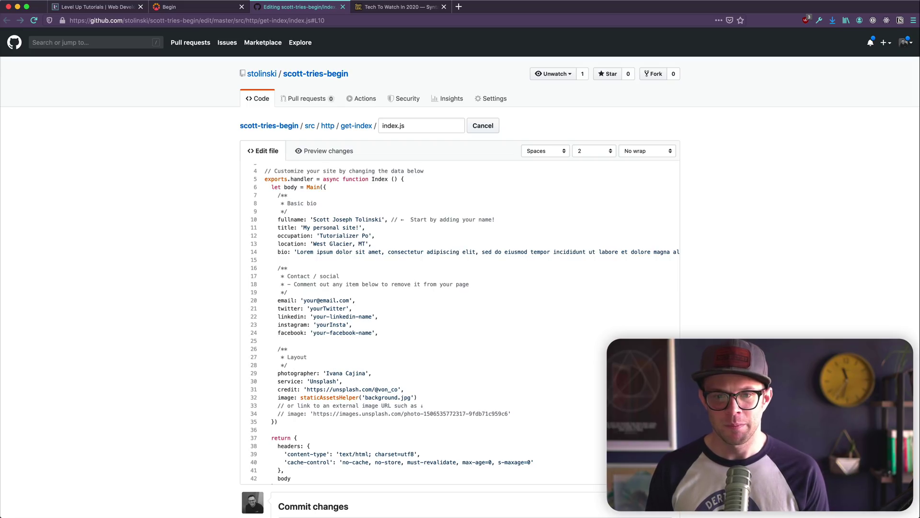
{"action": "type", "text": "cast Man"}
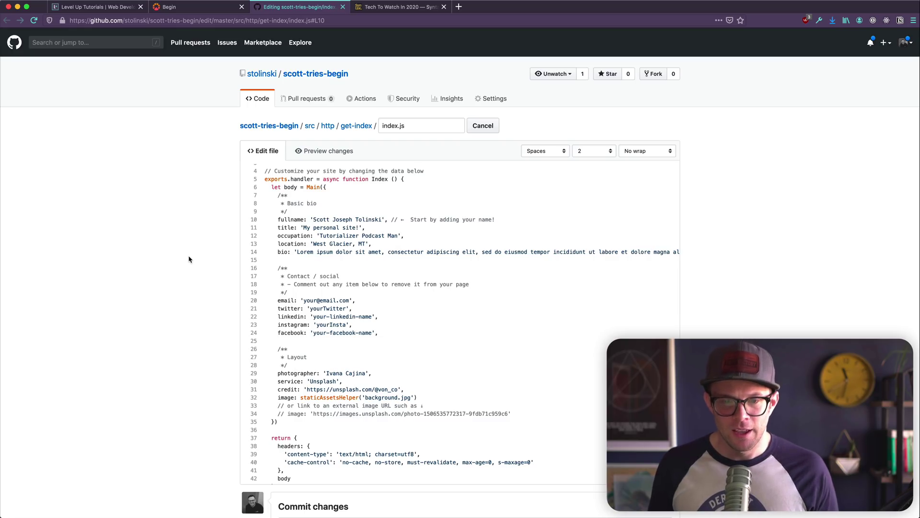
Step: Commit index.js to master and check Begin for the new staging build 90efce
{"action": "scroll", "coordinate": [188, 259], "scroll_direction": "down", "scroll_amount": 5}
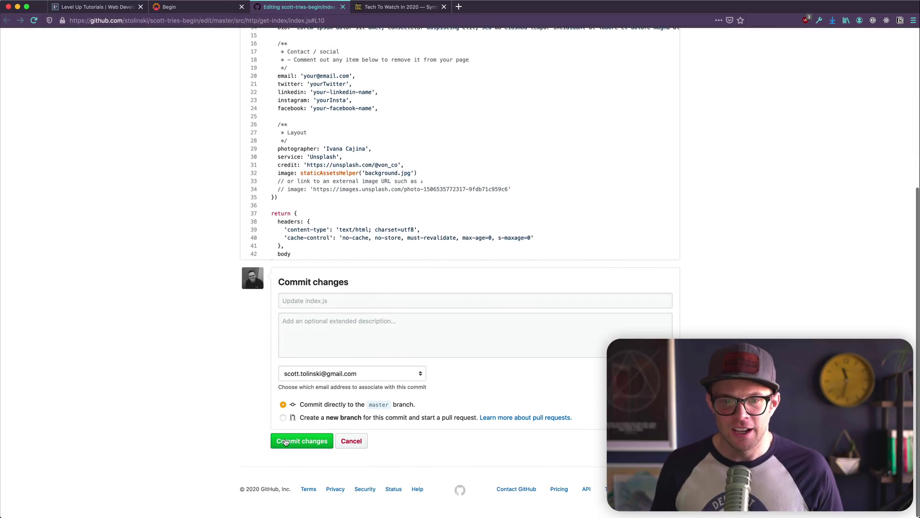
{"action": "left_click", "coordinate": [285, 442]}
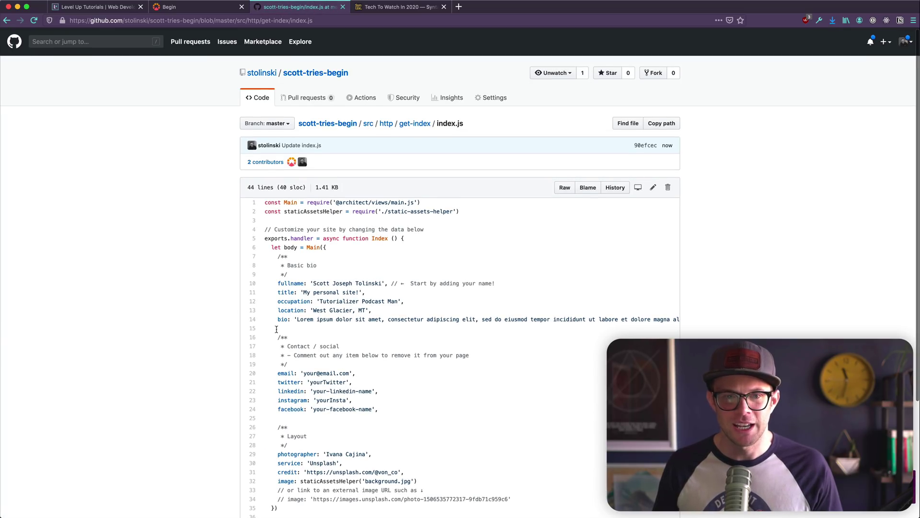
{"action": "scroll", "coordinate": [129, 259], "scroll_direction": "down", "scroll_amount": 3}
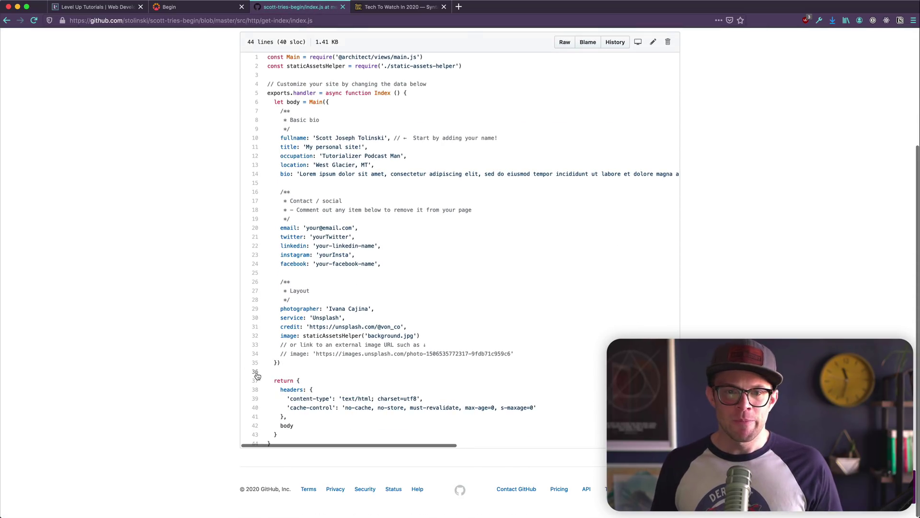
{"action": "scroll", "coordinate": [254, 373], "scroll_direction": "up", "scroll_amount": 3}
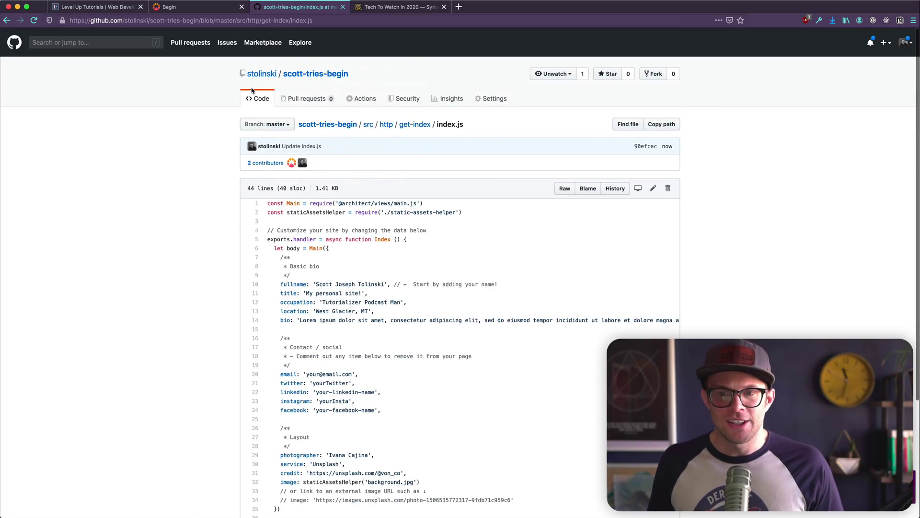
{"action": "left_click", "coordinate": [206, 7]}
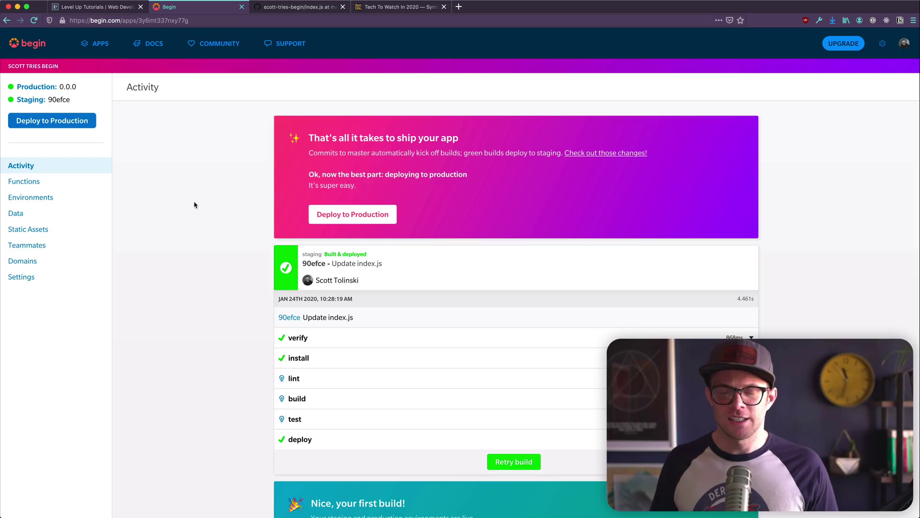
{"action": "scroll", "coordinate": [194, 205], "scroll_direction": "down", "scroll_amount": 4}
{"action": "scroll", "coordinate": [194, 205], "scroll_direction": "up", "scroll_amount": 4}
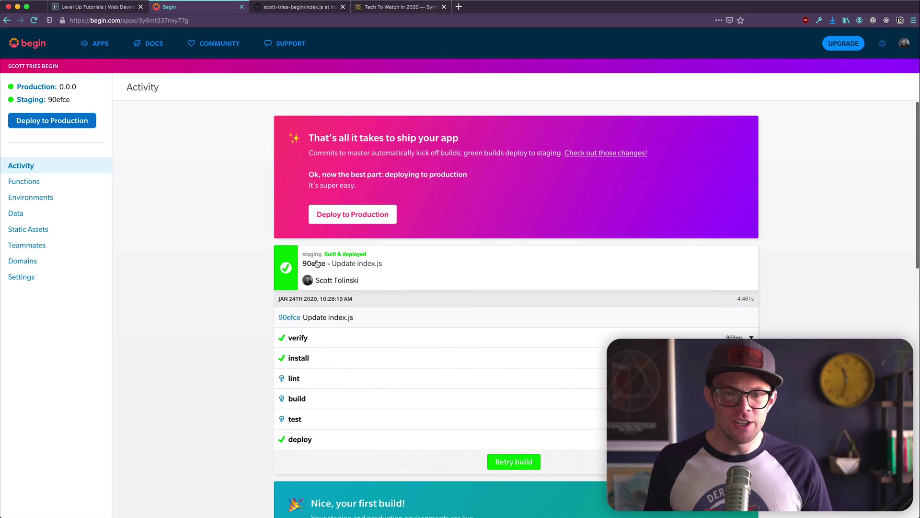
{"action": "scroll", "coordinate": [324, 251], "scroll_direction": "down", "scroll_amount": 1}
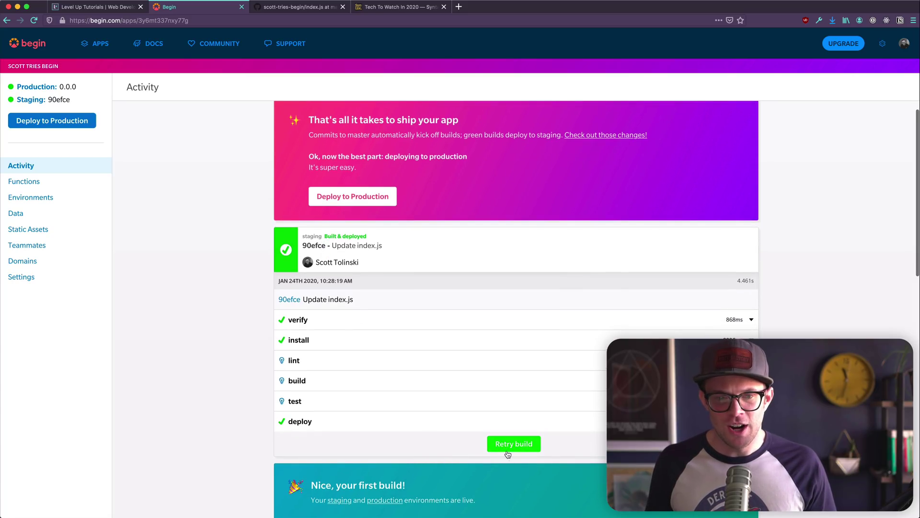
{"action": "scroll", "coordinate": [350, 166], "scroll_direction": "up", "scroll_amount": 1}
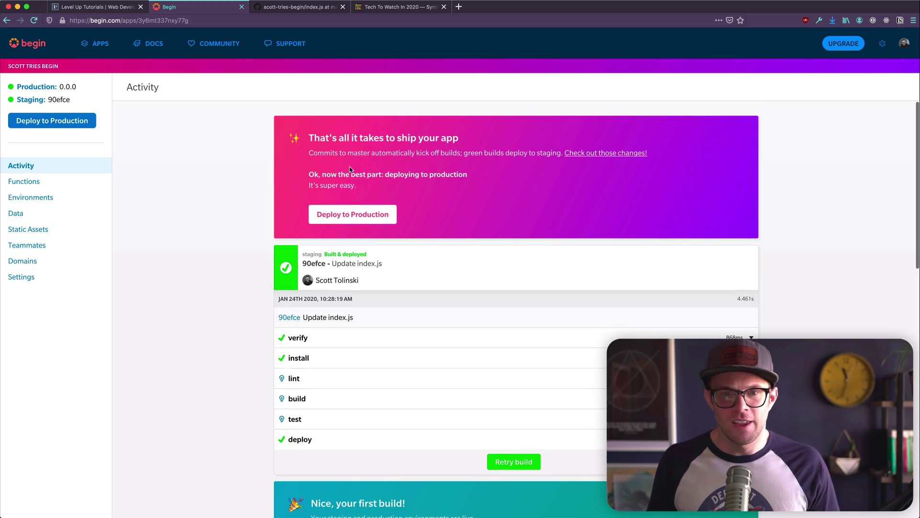
{"action": "left_click_drag", "start_coordinate": [308, 137], "coordinate": [382, 195]}
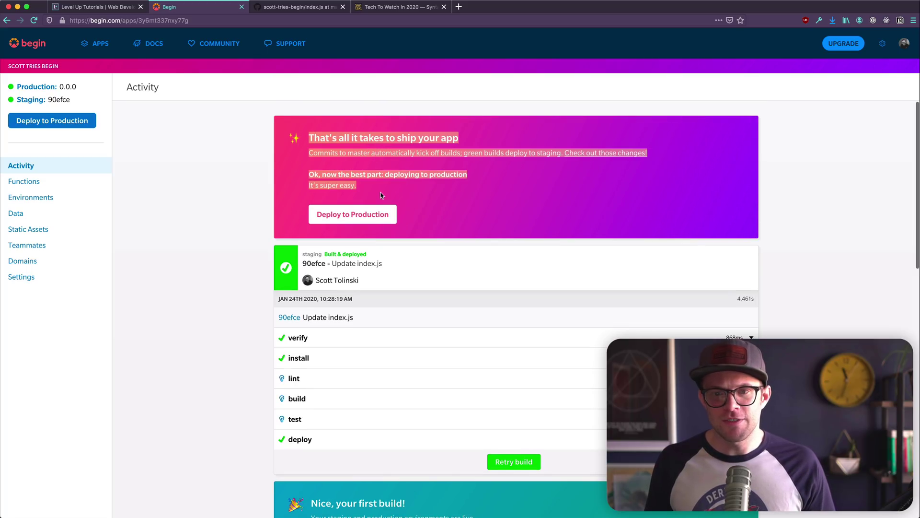
{"action": "triple_click", "coordinate": [343, 145]}
{"action": "left_click", "coordinate": [346, 150]}
{"action": "left_click_drag", "start_coordinate": [346, 150], "coordinate": [370, 153]}
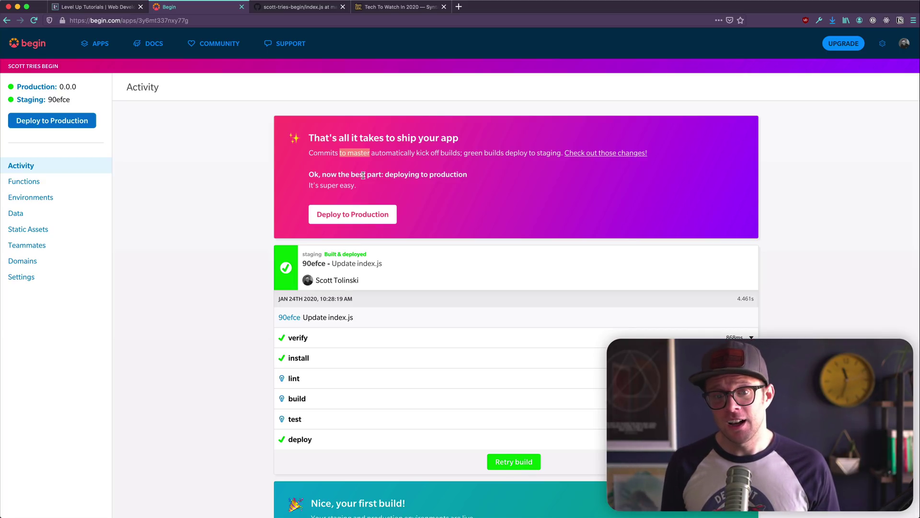
{"action": "triple_click", "coordinate": [362, 176]}
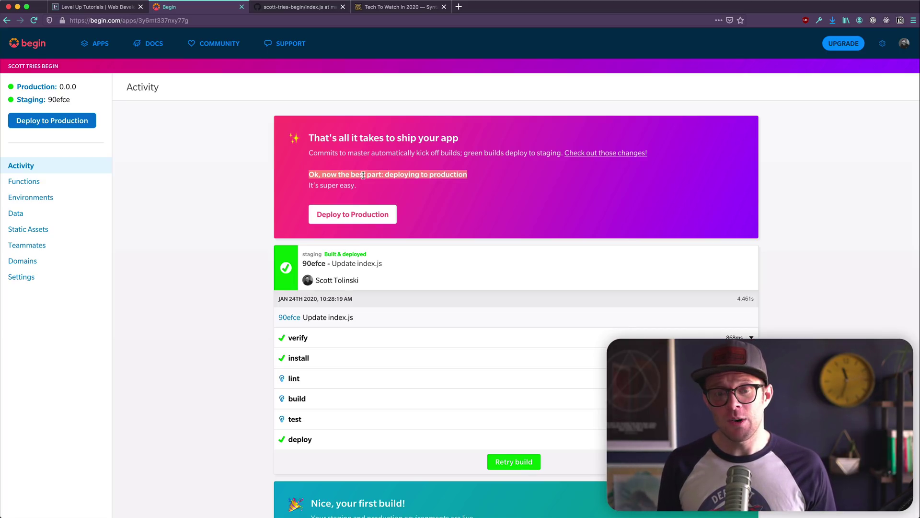
Step: Ship production release 0.0.1 with the release note '* Added name and title'
{"action": "left_click", "coordinate": [359, 218]}
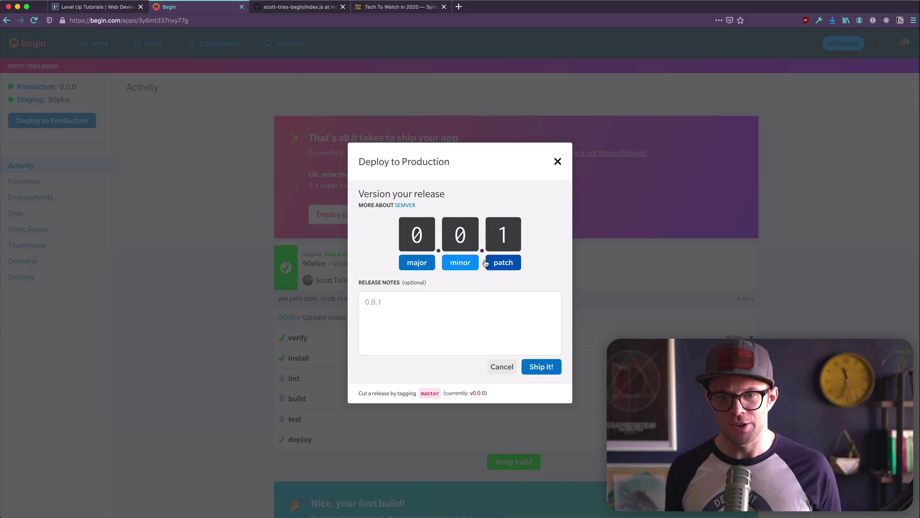
{"action": "left_click", "coordinate": [477, 298]}
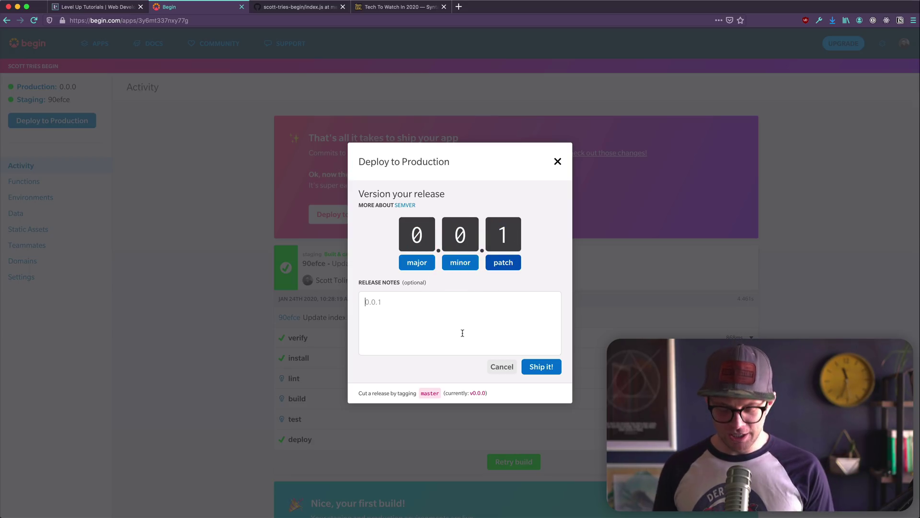
{"action": "type", "text": "* Added"}
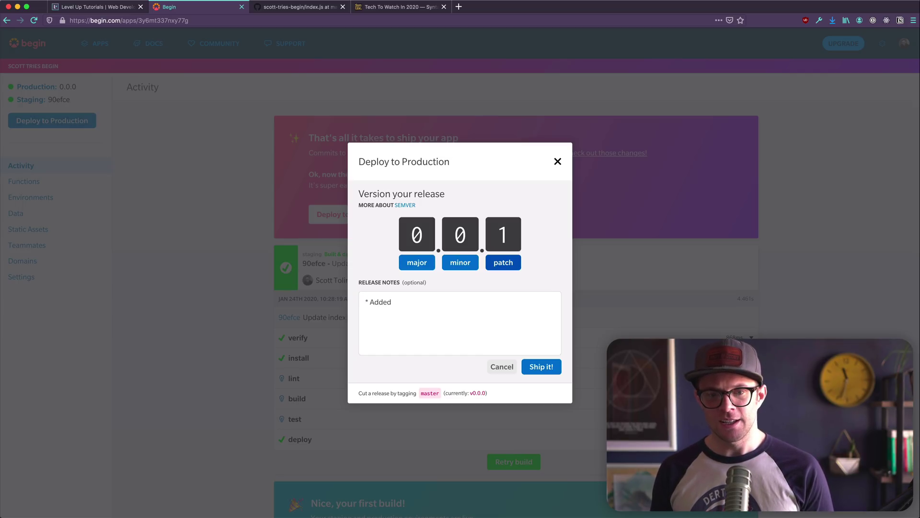
{"action": "type", "text": "name and title"}
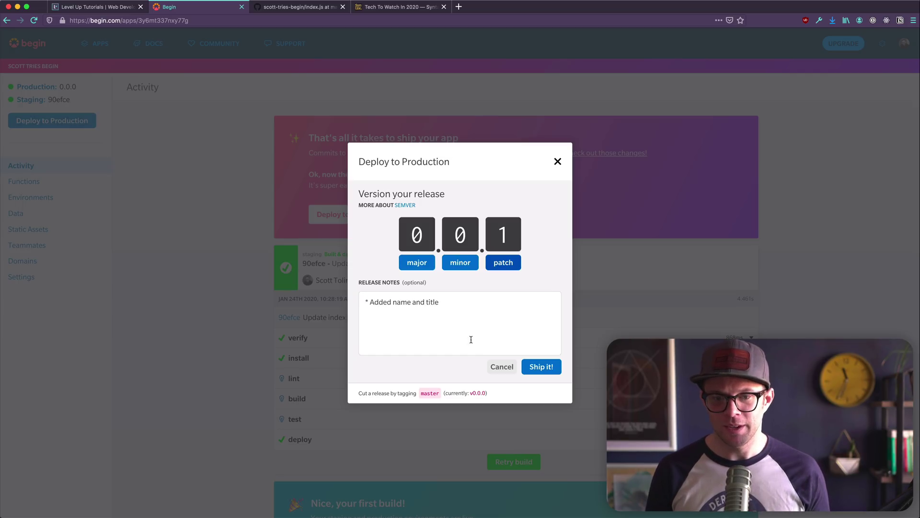
{"action": "left_click", "coordinate": [532, 367]}
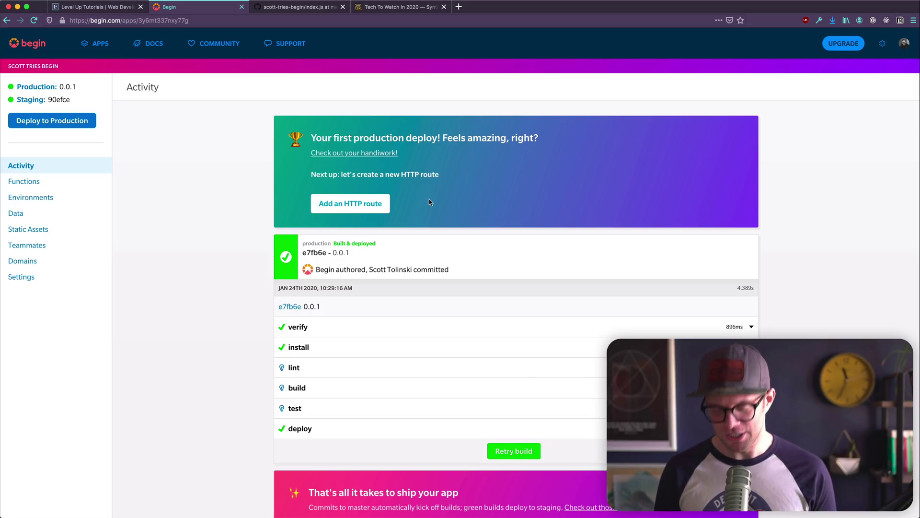
Step: View the live site at bear-ykb.begin.app showing the new name and 'Tutorializer Podcast Man' title
{"action": "left_click", "coordinate": [350, 154]}
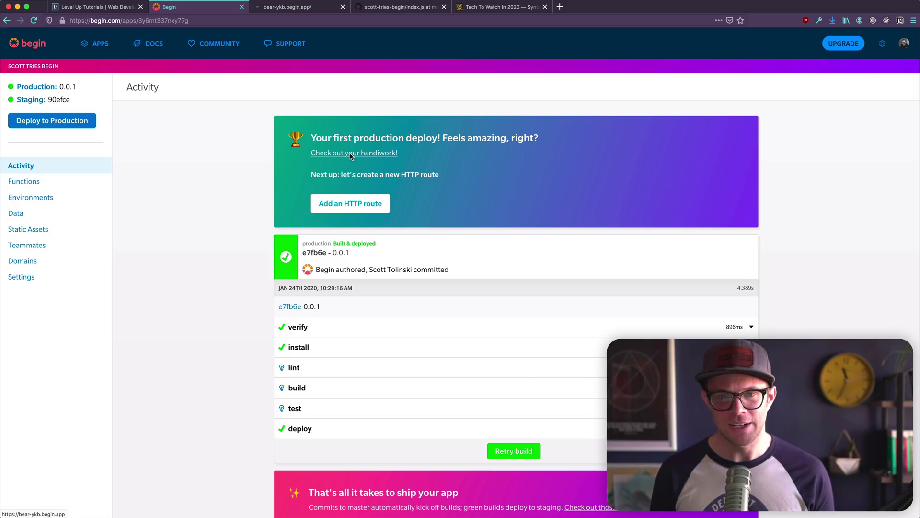
{"action": "left_click", "coordinate": [298, 10]}
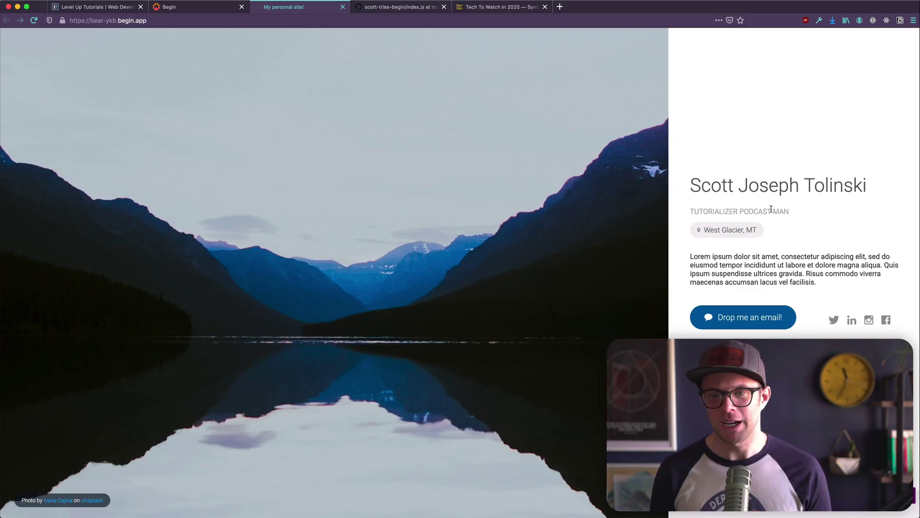
{"action": "left_click_drag", "start_coordinate": [701, 177], "coordinate": [865, 206]}
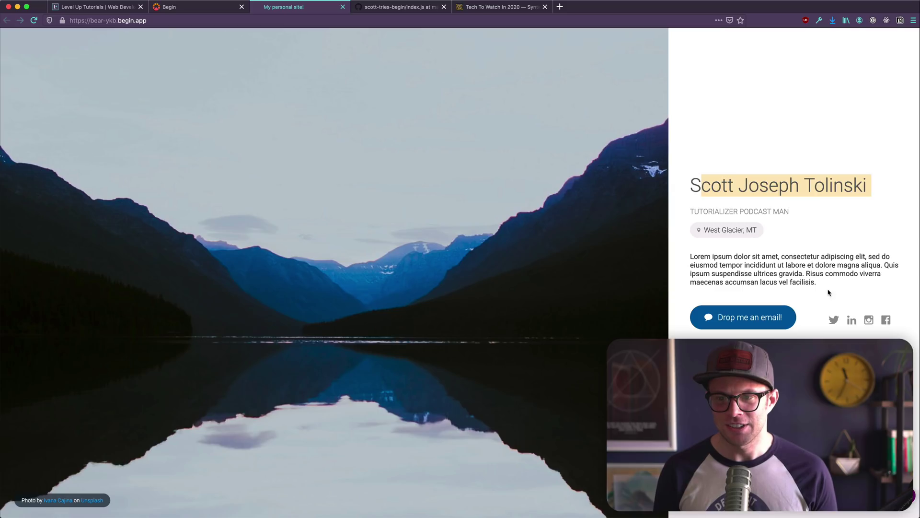
{"action": "left_click", "coordinate": [569, 267]}
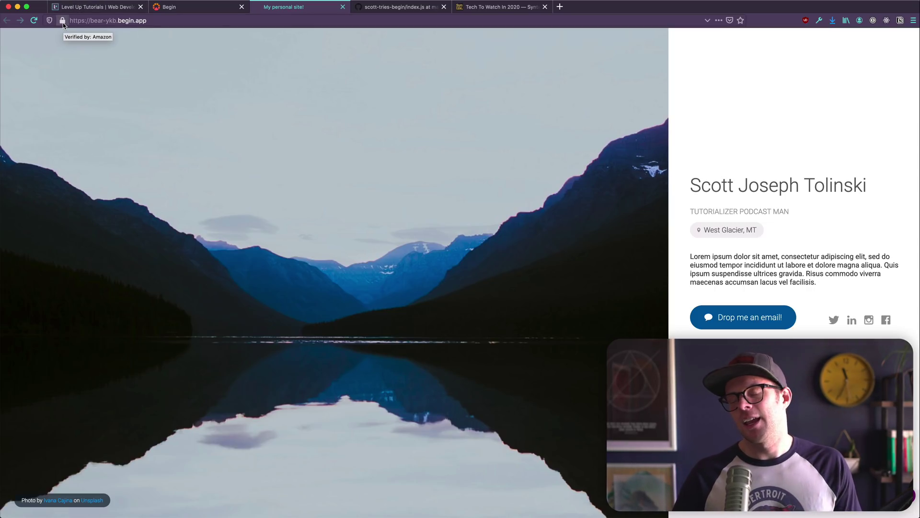
{"action": "left_click", "coordinate": [187, 9]}
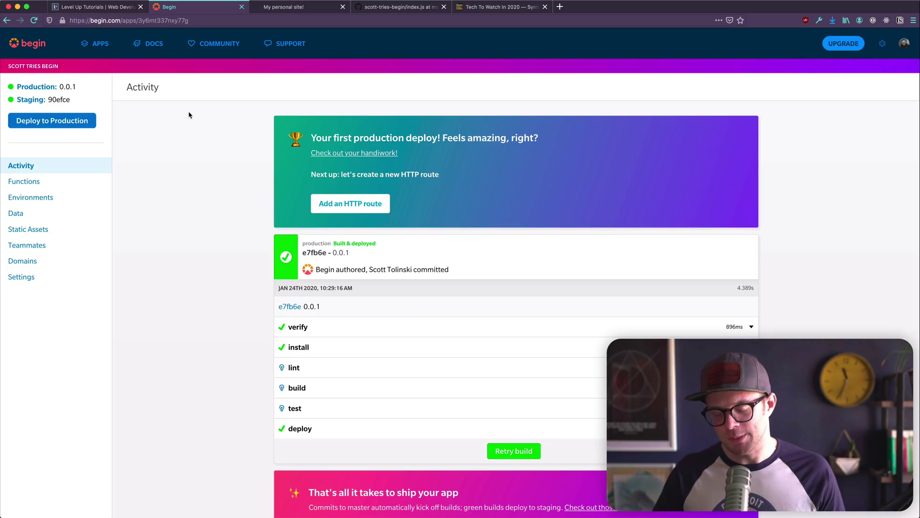
{"action": "left_click", "coordinate": [298, 7]}
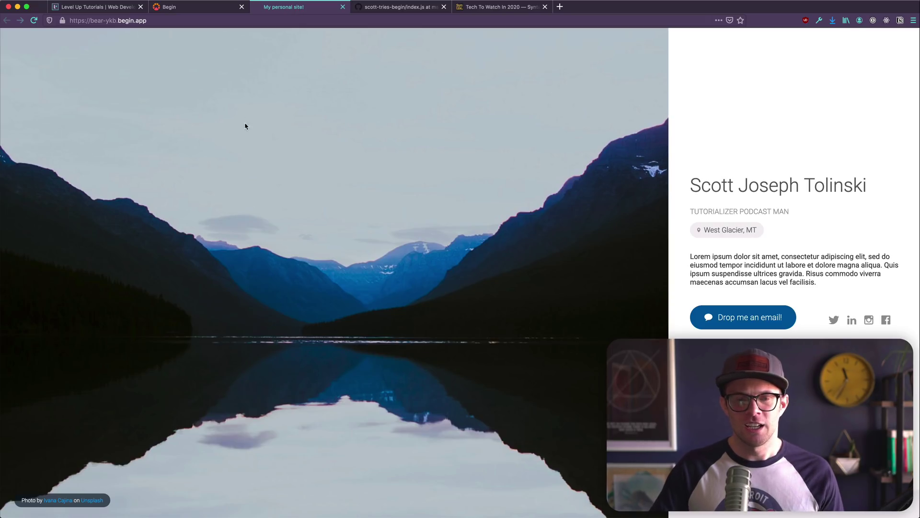
Step: Open the app repository's main page on GitHub and look over its personal-site readme
{"action": "left_click", "coordinate": [389, 8]}
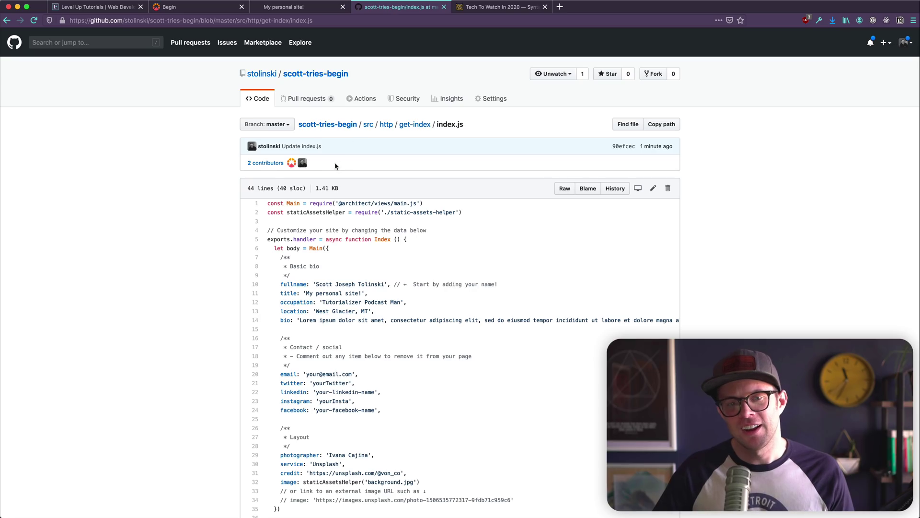
{"action": "left_click", "coordinate": [319, 76]}
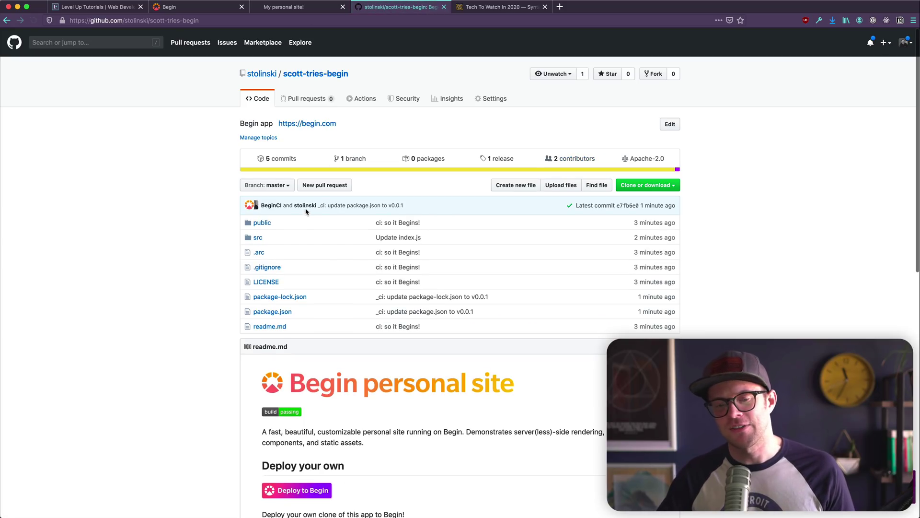
{"action": "scroll", "coordinate": [301, 216], "scroll_direction": "down", "scroll_amount": 5}
{"action": "scroll", "coordinate": [300, 223], "scroll_direction": "down", "scroll_amount": 5}
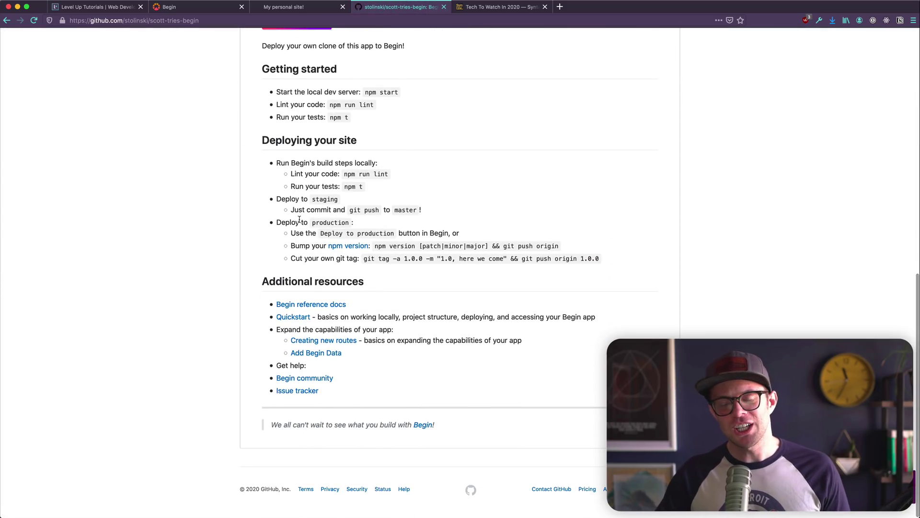
{"action": "scroll", "coordinate": [250, 301], "scroll_direction": "up", "scroll_amount": 5}
{"action": "scroll", "coordinate": [249, 300], "scroll_direction": "up", "scroll_amount": 10}
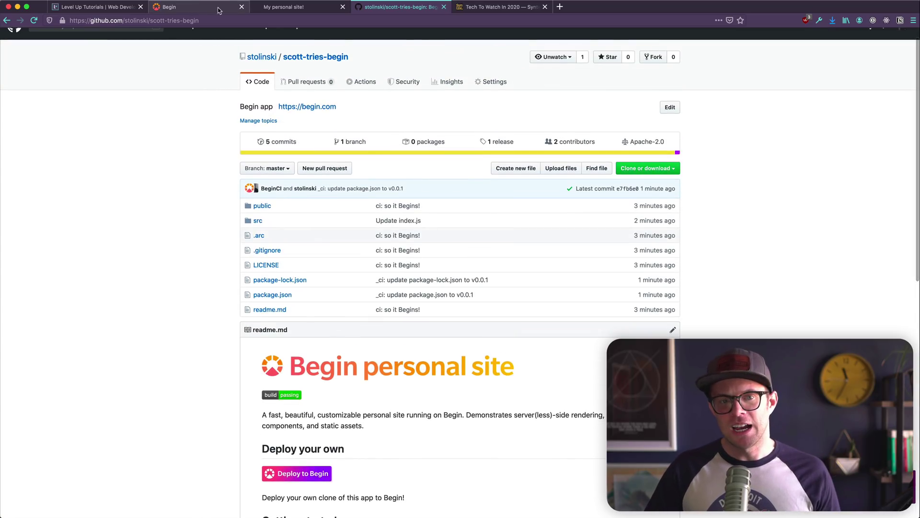
{"action": "left_click", "coordinate": [259, 7]}
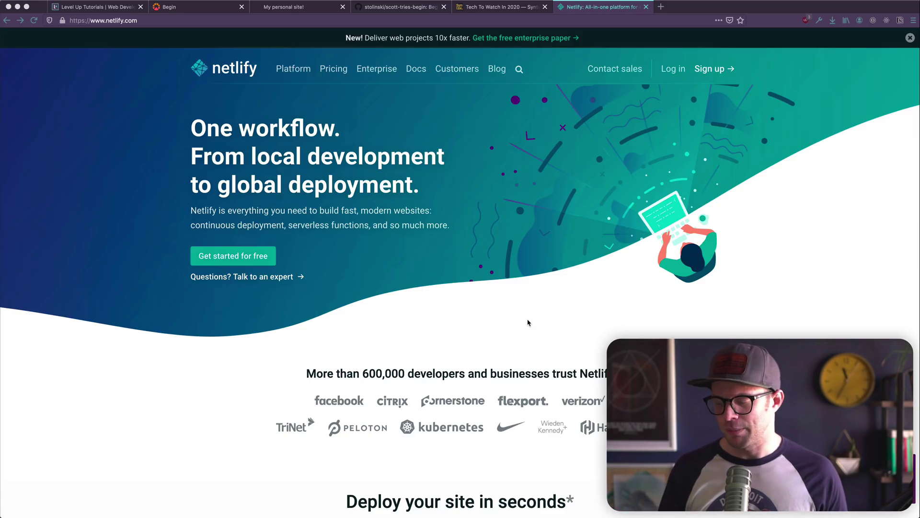
Step: Scroll through Netlify's homepage and back up toward its One workflow hero
{"action": "scroll", "coordinate": [276, 252], "scroll_direction": "down", "scroll_amount": 5}
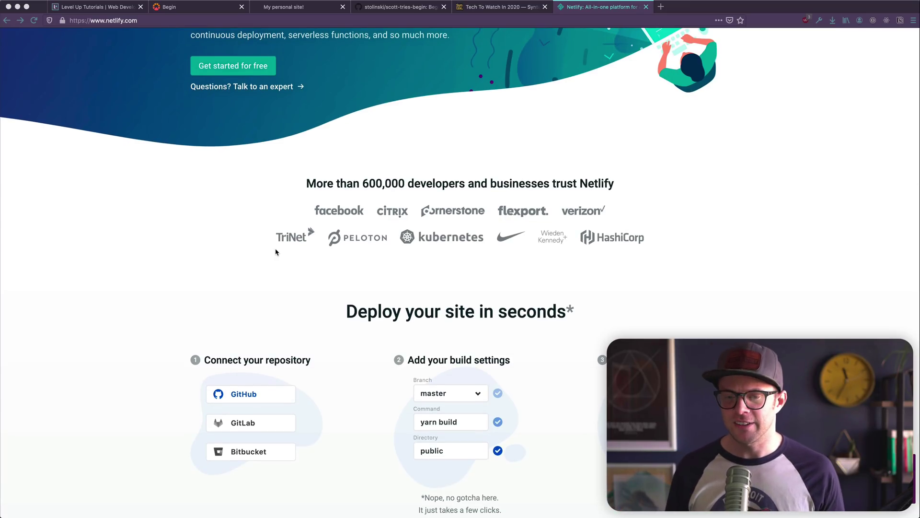
{"action": "scroll", "coordinate": [276, 252], "scroll_direction": "down", "scroll_amount": 4}
{"action": "scroll", "coordinate": [277, 251], "scroll_direction": "down", "scroll_amount": 5}
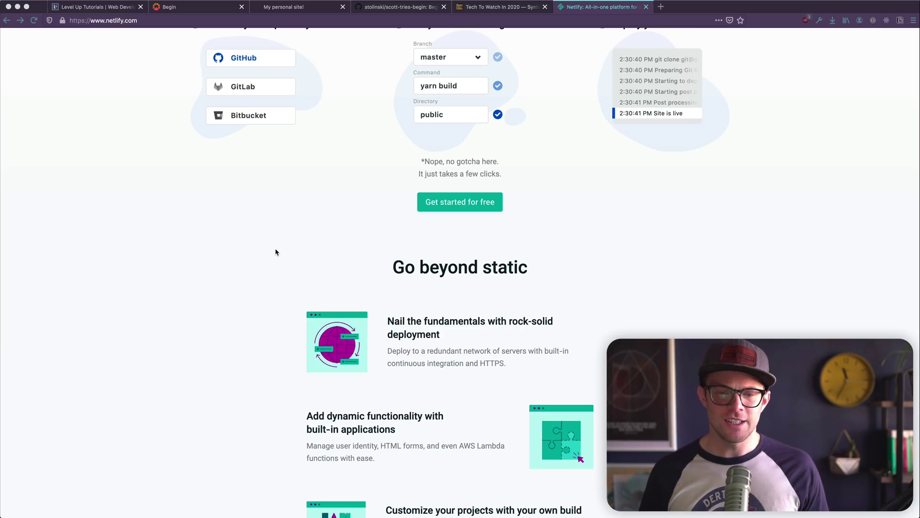
{"action": "scroll", "coordinate": [276, 252], "scroll_direction": "up", "scroll_amount": 10}
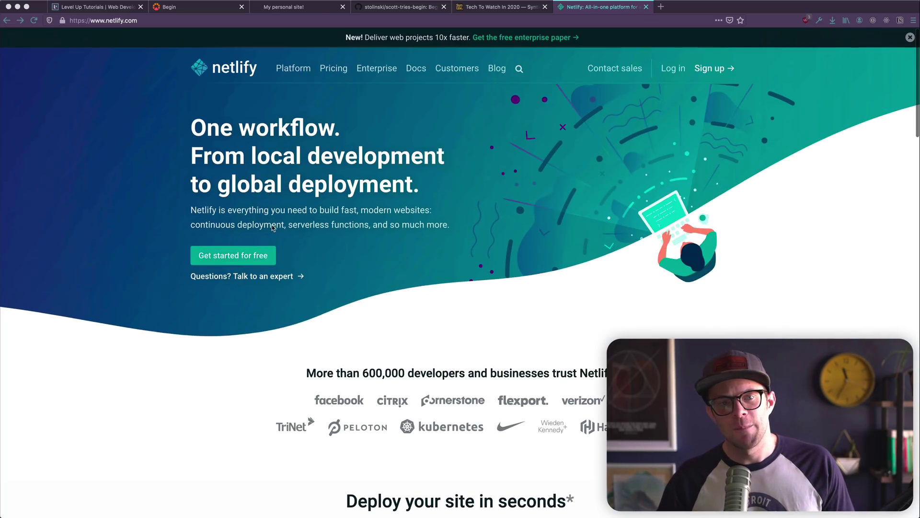
Step: Return to Begin's Activity page after a quick look at the live personal site
{"action": "left_click", "coordinate": [201, 7]}
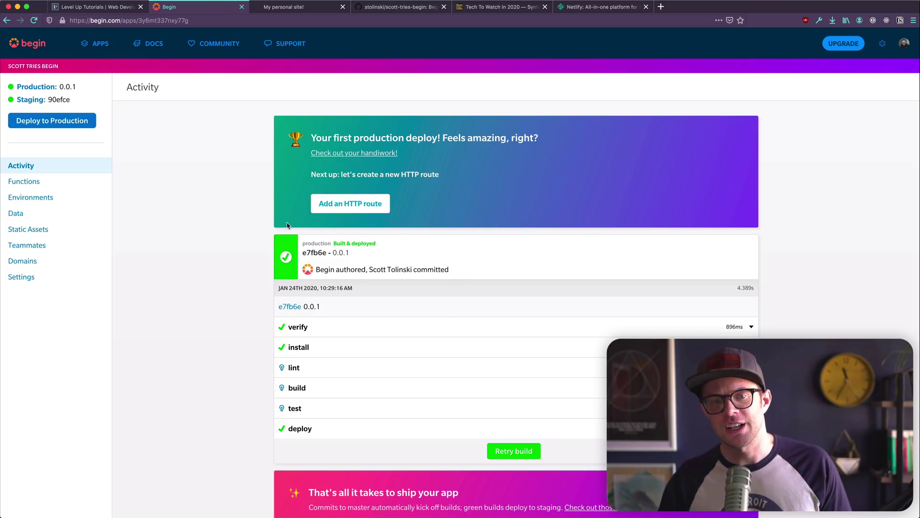
{"action": "scroll", "coordinate": [329, 223], "scroll_direction": "down", "scroll_amount": 1}
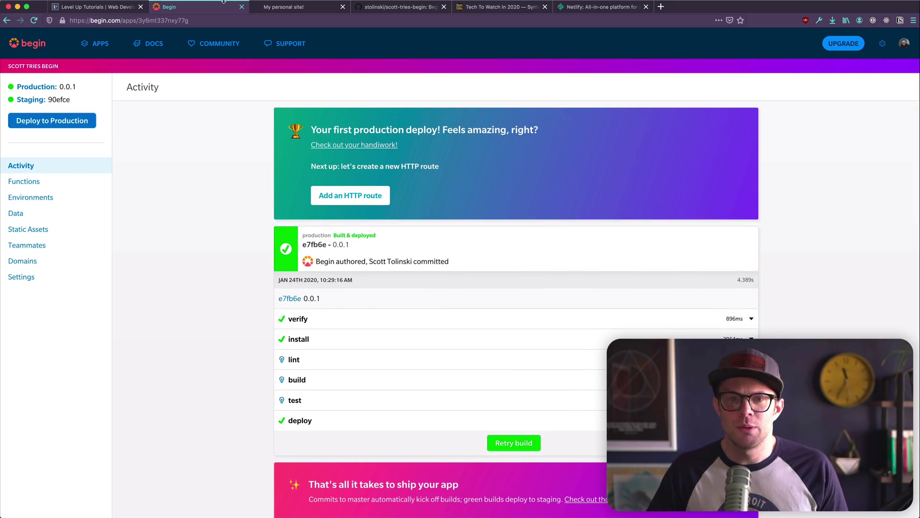
{"action": "left_click", "coordinate": [269, 10]}
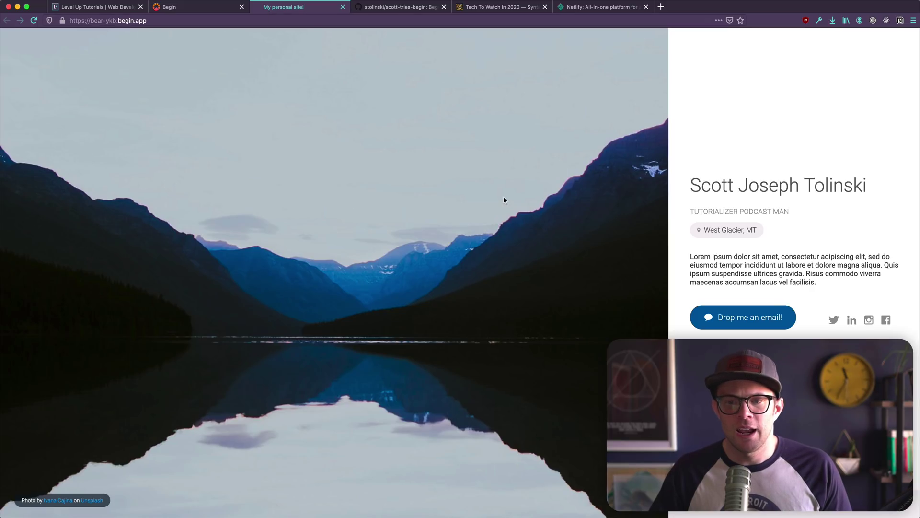
{"action": "left_click", "coordinate": [197, 9]}
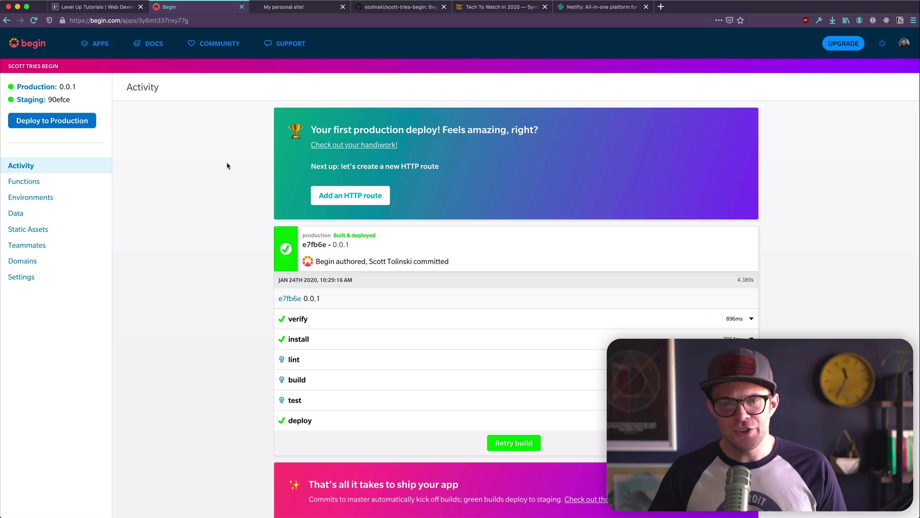
{"action": "left_click", "coordinate": [344, 203]}
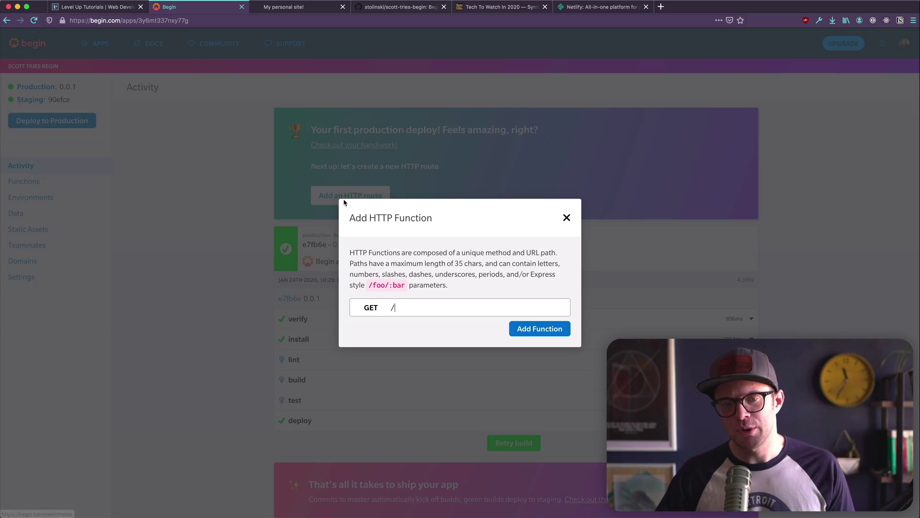
{"action": "left_click", "coordinate": [263, 246]}
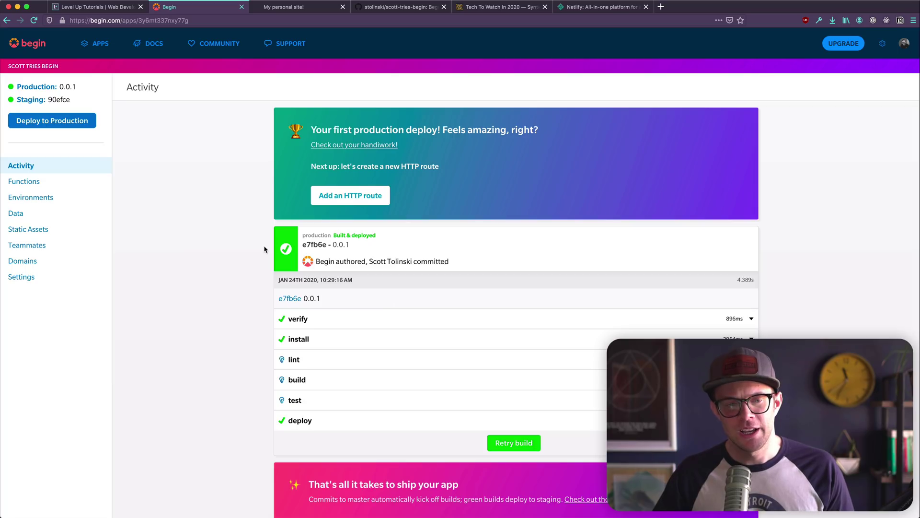
{"action": "left_click", "coordinate": [367, 199]}
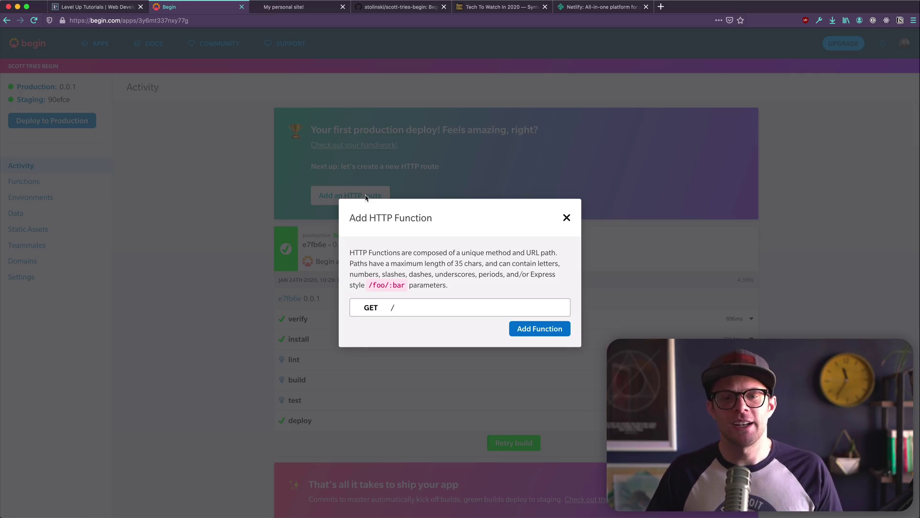
{"action": "left_click_drag", "start_coordinate": [355, 253], "coordinate": [468, 291]}
{"action": "double_click", "coordinate": [399, 274]}
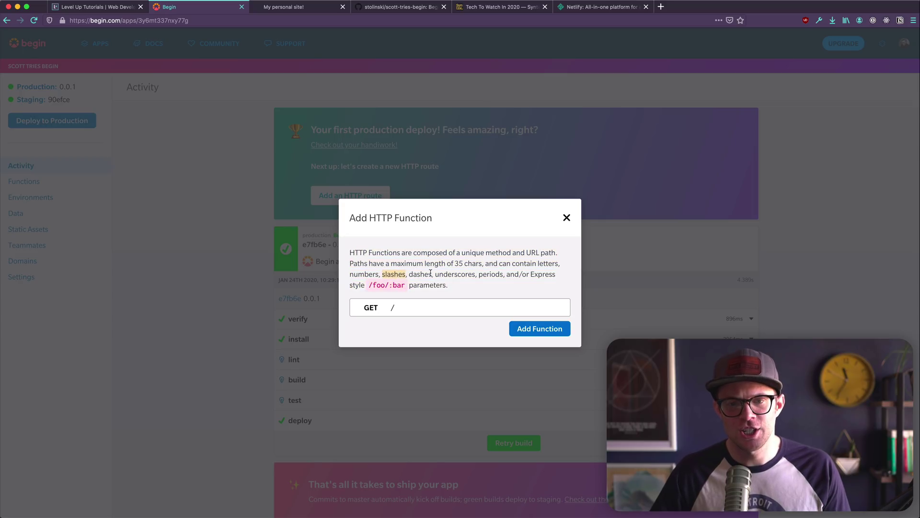
{"action": "left_click", "coordinate": [406, 290]}
{"action": "left_click", "coordinate": [567, 217]}
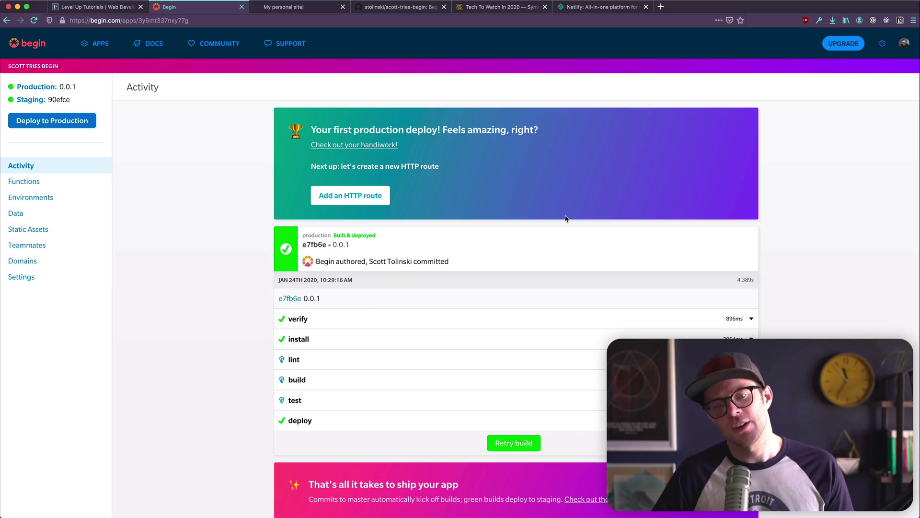
{"action": "scroll", "coordinate": [228, 152], "scroll_direction": "down", "scroll_amount": 3}
{"action": "scroll", "coordinate": [228, 152], "scroll_direction": "down", "scroll_amount": 2}
{"action": "scroll", "coordinate": [226, 151], "scroll_direction": "up", "scroll_amount": 6}
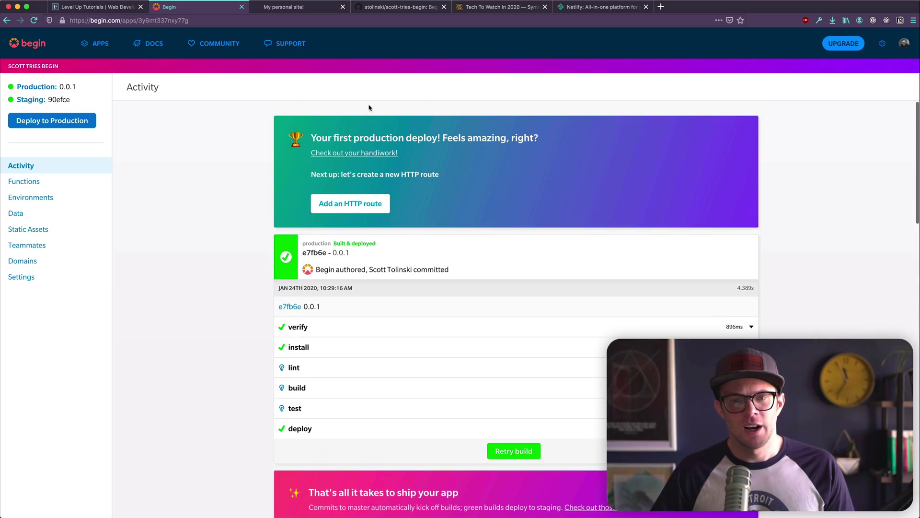
Step: Go to the app's Functions page and read about its single GET / route
{"action": "left_click", "coordinate": [42, 183]}
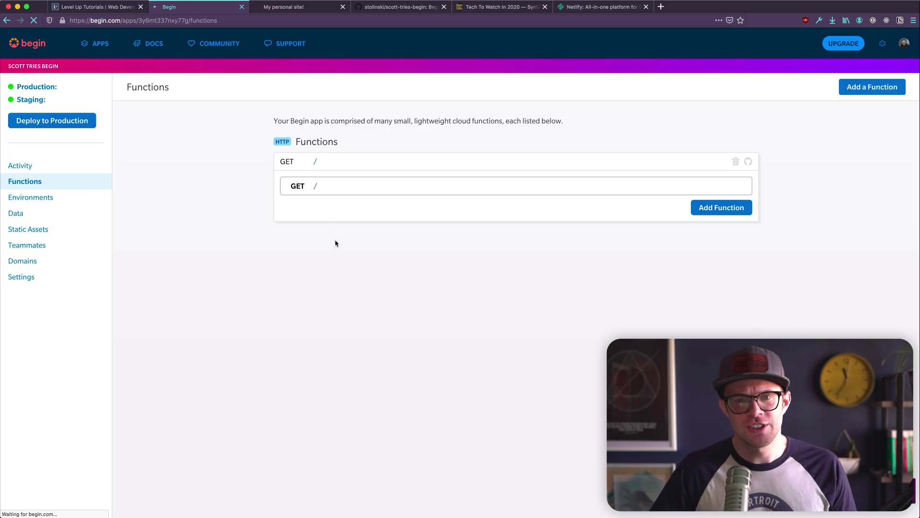
{"action": "left_click", "coordinate": [327, 187]}
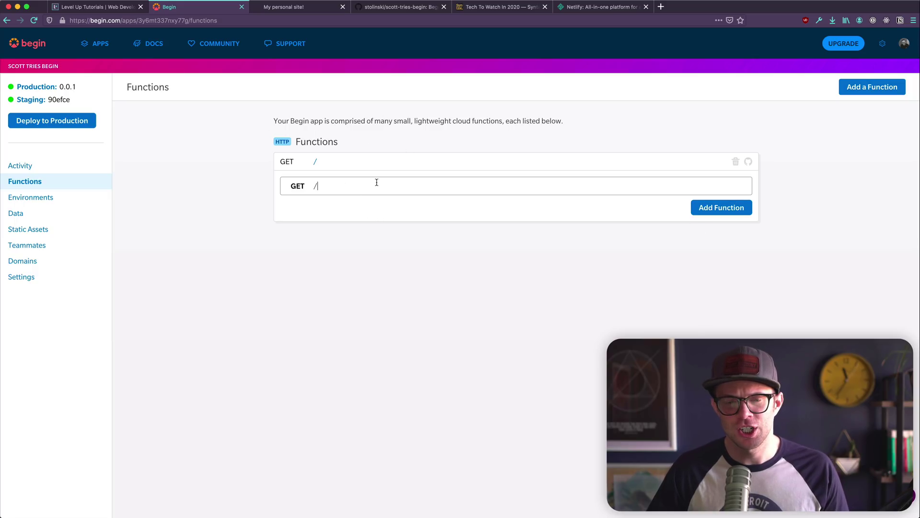
{"action": "left_click_drag", "start_coordinate": [313, 120], "coordinate": [477, 133]}
{"action": "left_click", "coordinate": [472, 146]}
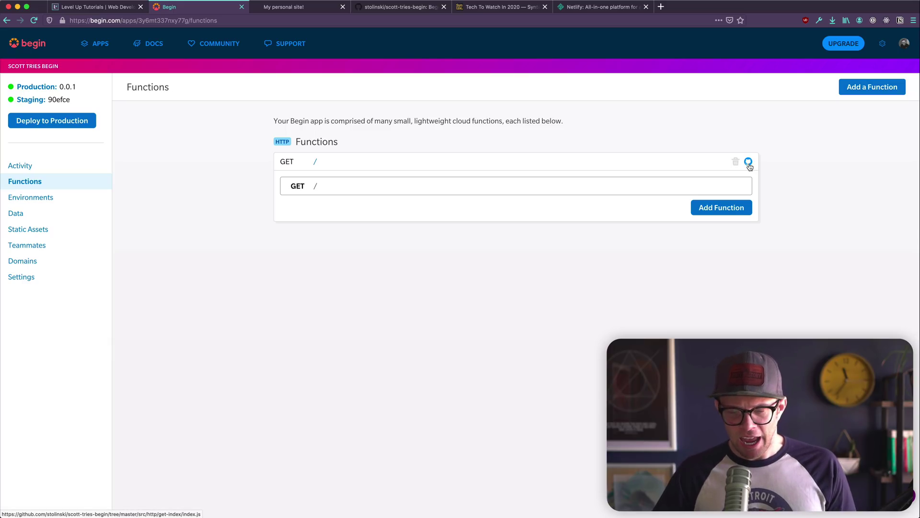
Step: Try adding GET / again, then add a new GET /scott route instead
{"action": "left_click", "coordinate": [722, 207]}
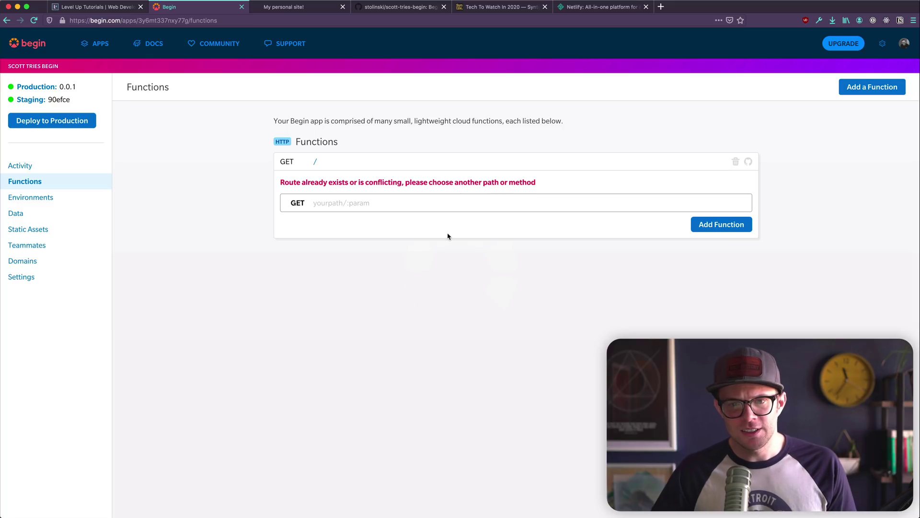
{"action": "type", "text": "/scot"}
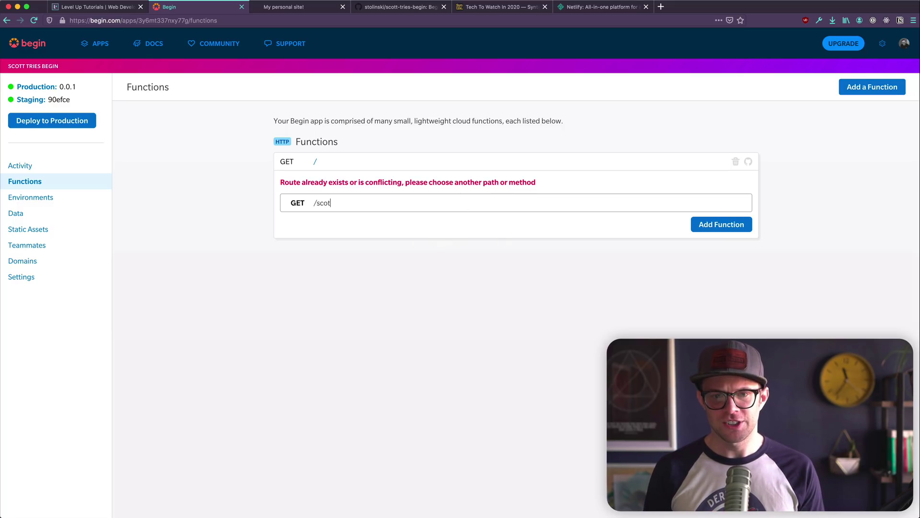
{"action": "type", "text": "t"}
{"action": "left_click", "coordinate": [699, 225]}
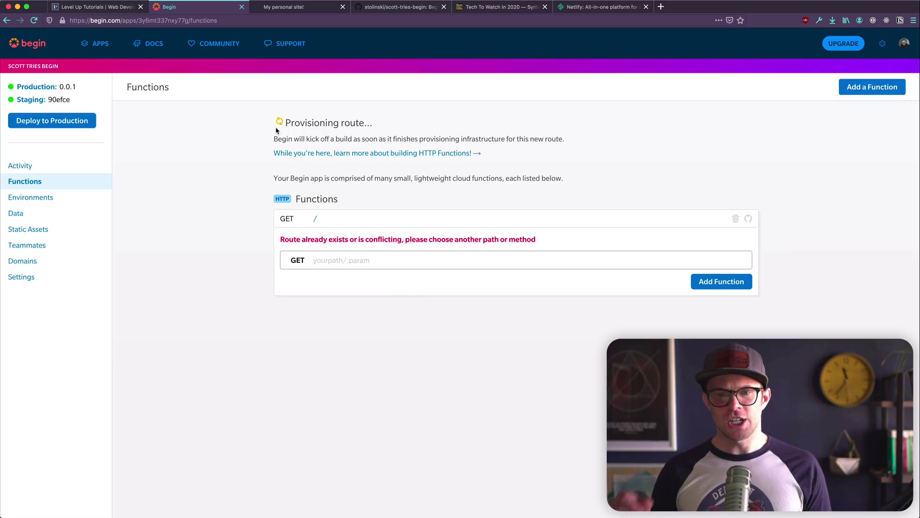
{"action": "triple_click", "coordinate": [436, 138]}
{"action": "left_click", "coordinate": [375, 141]}
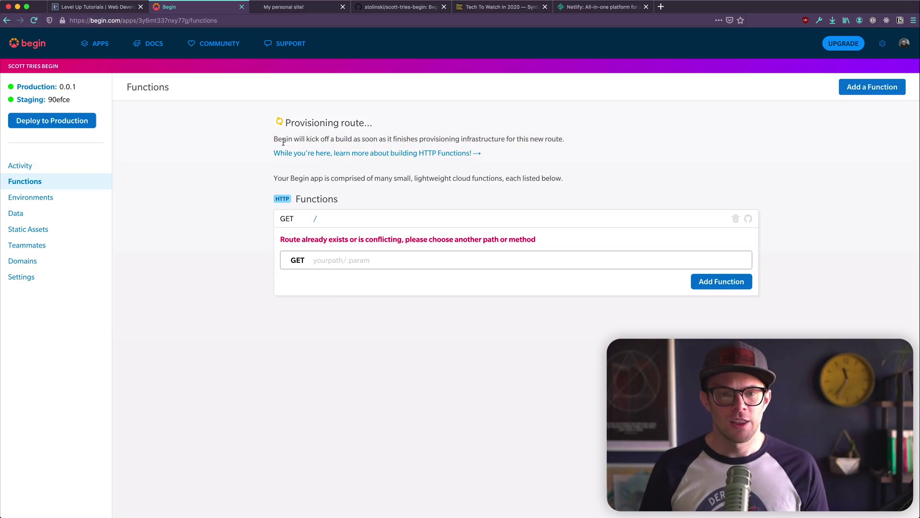
Step: Review the scott-tries-begin repository and the deployed personal site
{"action": "left_click", "coordinate": [383, 7]}
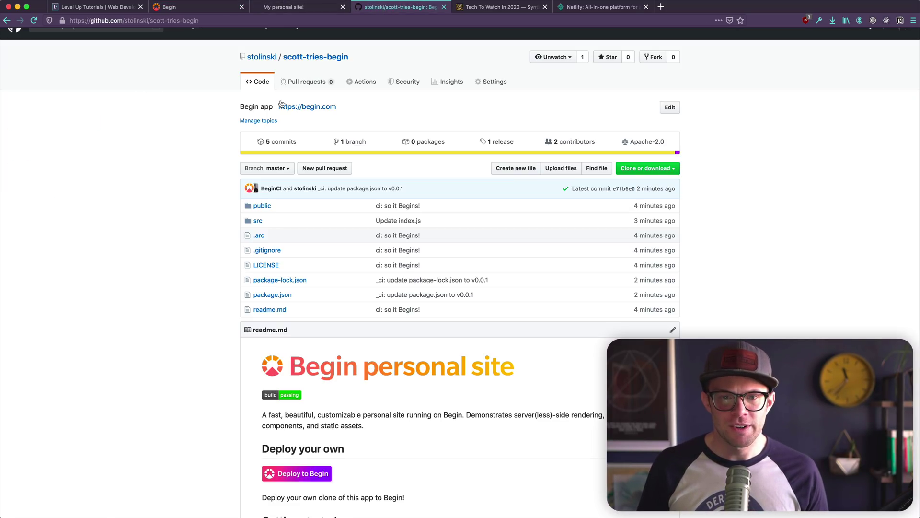
{"action": "scroll", "coordinate": [195, 148], "scroll_direction": "down", "scroll_amount": 15}
{"action": "scroll", "coordinate": [207, 115], "scroll_direction": "up", "scroll_amount": 15}
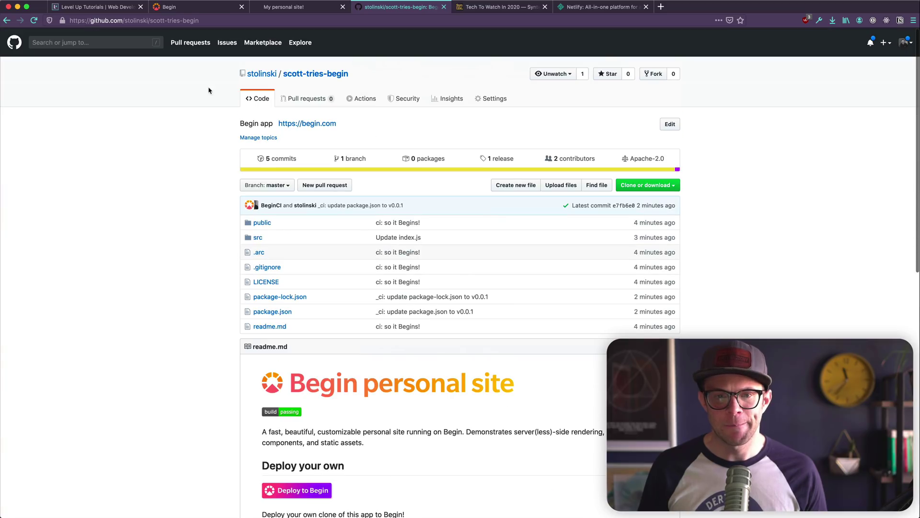
{"action": "left_click", "coordinate": [271, 10]}
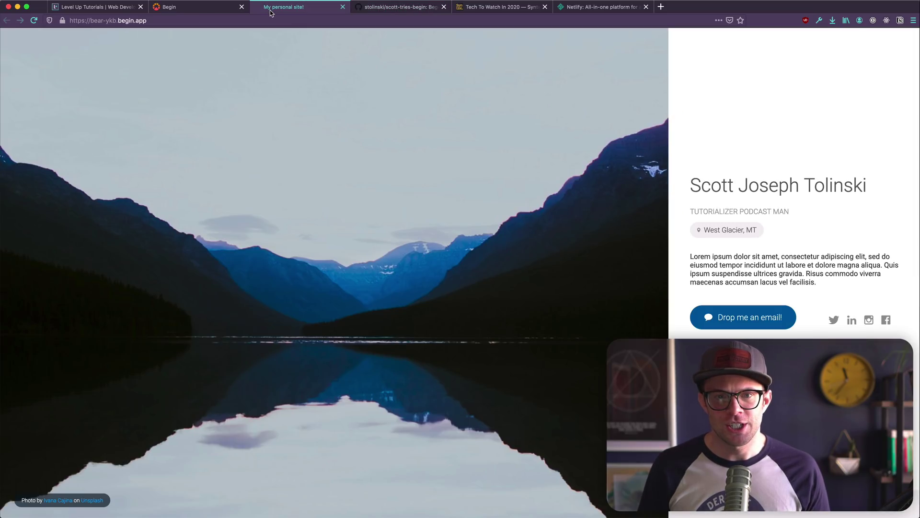
Step: Move the Begin tab after the personal site tab and return to Begin's Functions page
{"action": "left_click", "coordinate": [195, 11]}
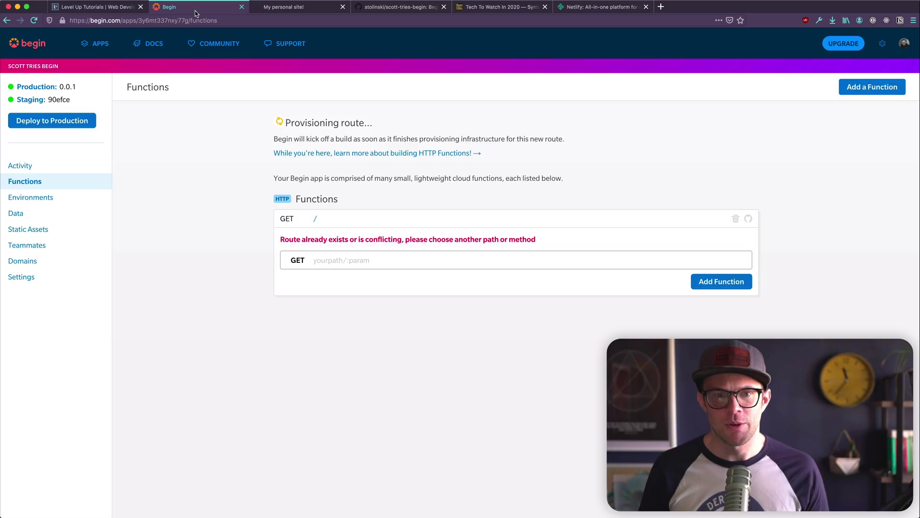
{"action": "left_click_drag", "start_coordinate": [196, 11], "coordinate": [316, 10]}
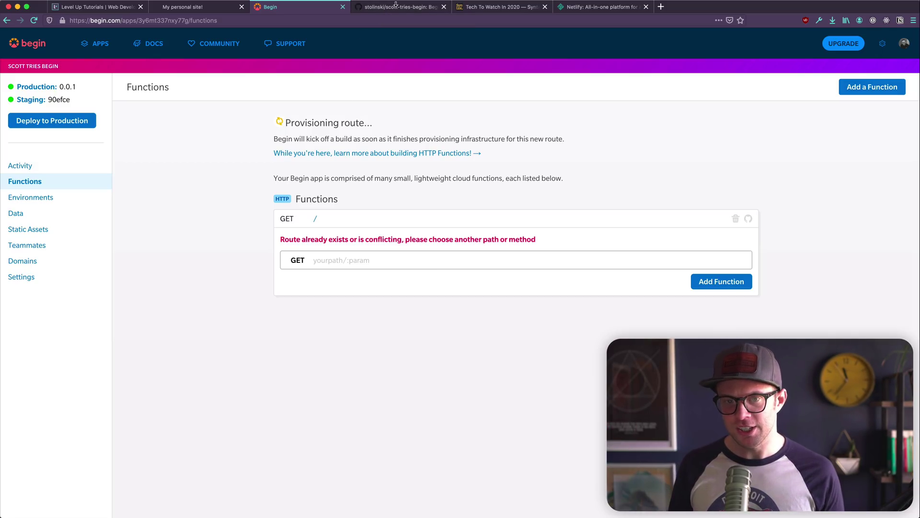
{"action": "left_click", "coordinate": [392, 11]}
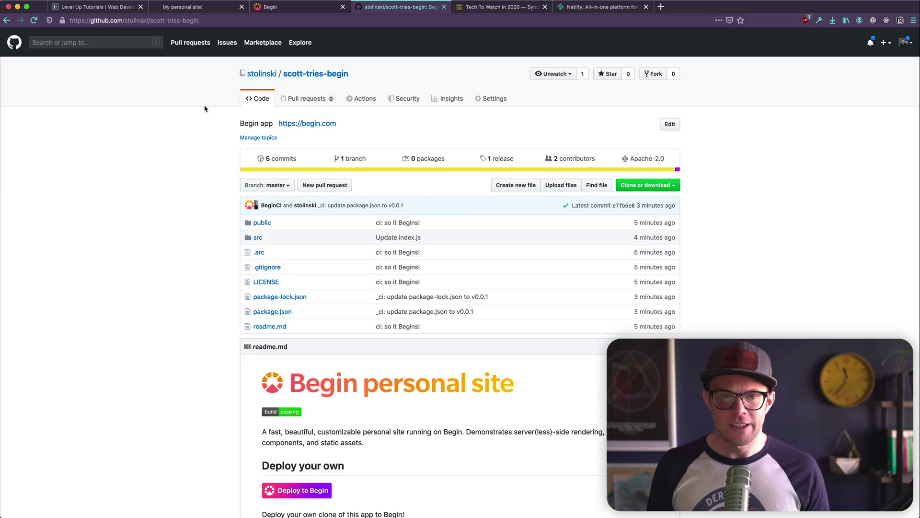
{"action": "left_click", "coordinate": [301, 11]}
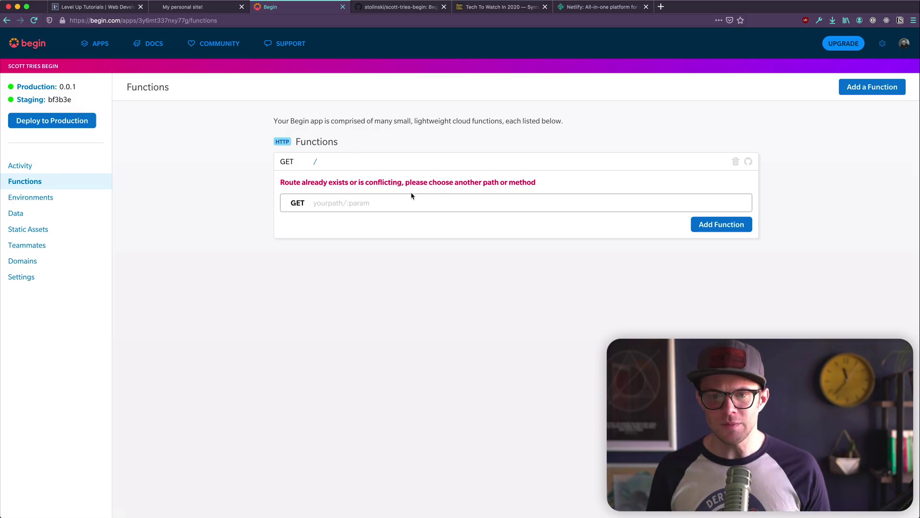
Step: Wait on the Functions page until GET /scott is listed beside GET /
{"action": "triple_click", "coordinate": [367, 189]}
{"action": "left_click", "coordinate": [184, 195]}
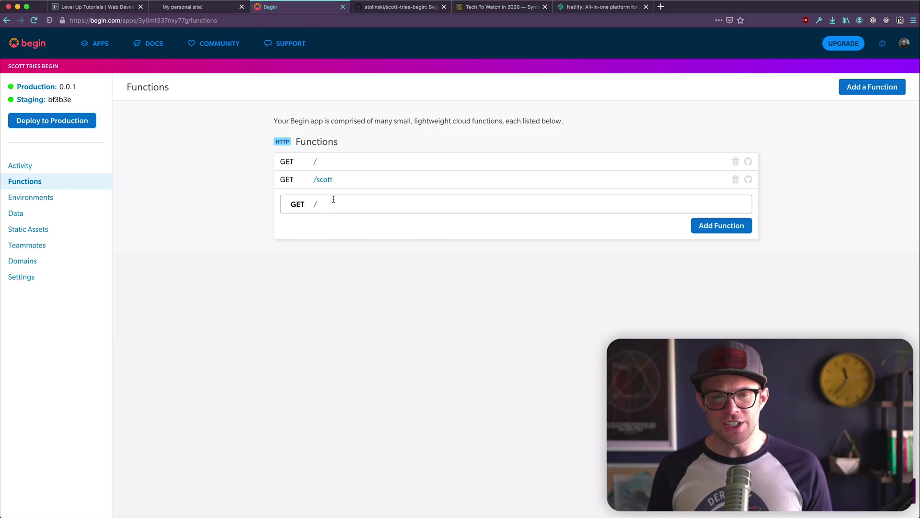
Step: Reload the scott-tries-begin repo, check its 10-commit history ending with 'feat: add get /scott', then return to Begin
{"action": "left_click", "coordinate": [371, 8]}
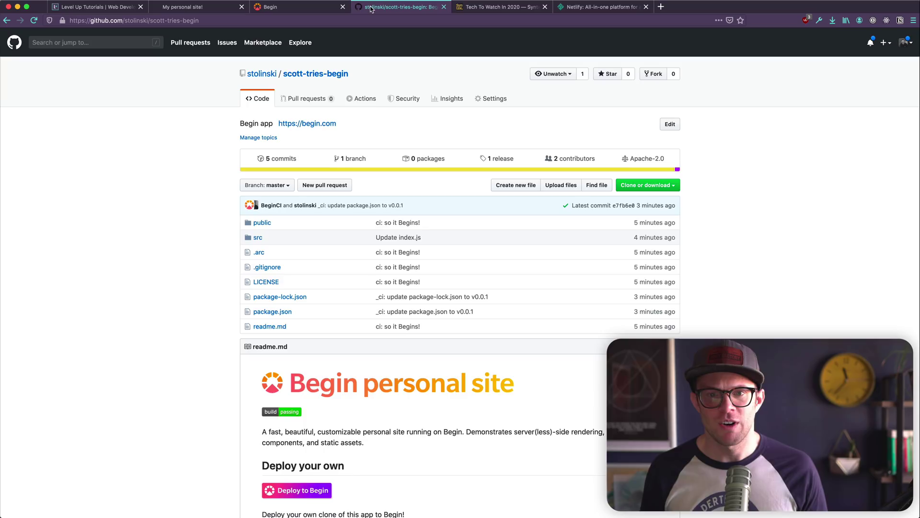
{"action": "key", "text": "super+r"}
{"action": "left_click", "coordinate": [276, 159]}
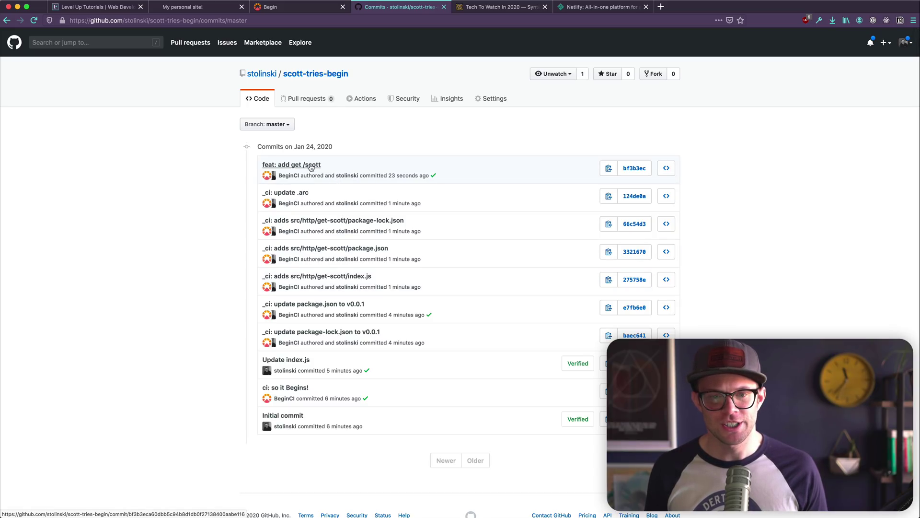
{"action": "left_click", "coordinate": [297, 77]}
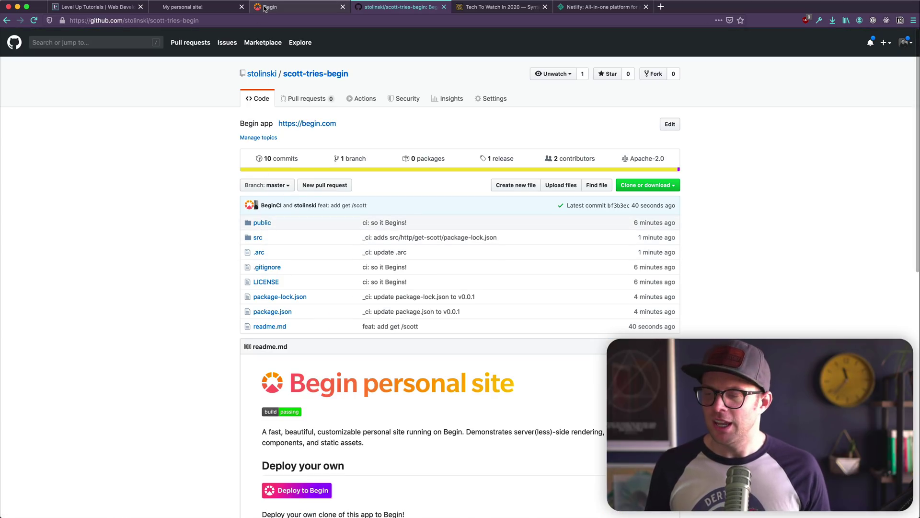
{"action": "left_click", "coordinate": [265, 8]}
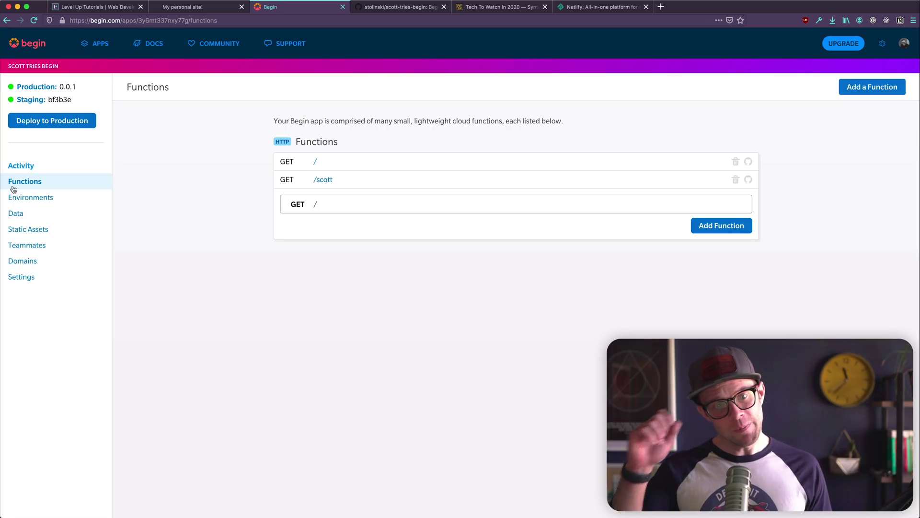
Step: Browse the app's environment variables, teammates and Begin Data pages
{"action": "left_click", "coordinate": [29, 205]}
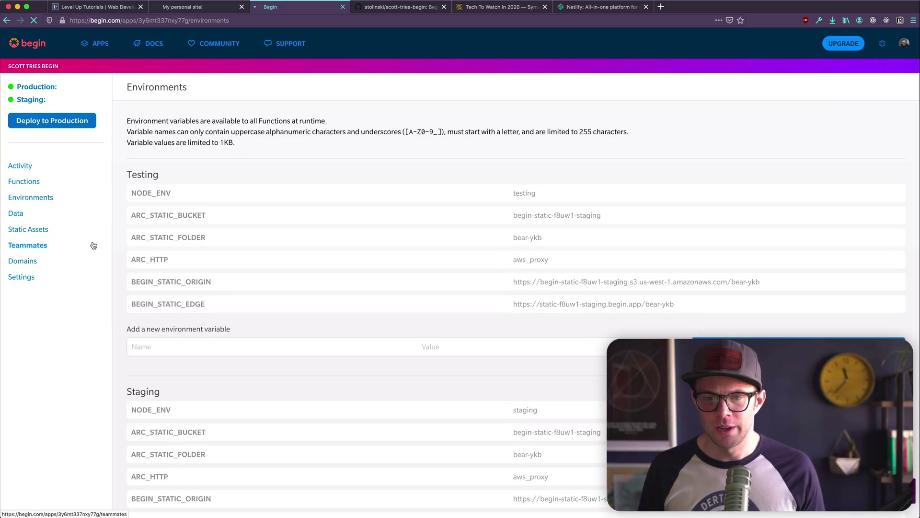
{"action": "left_click", "coordinate": [93, 245]}
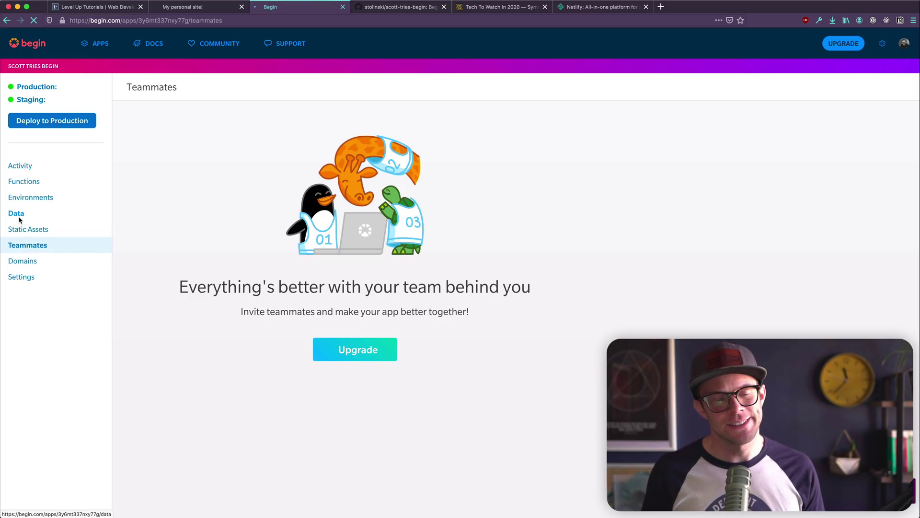
{"action": "left_click", "coordinate": [19, 216]}
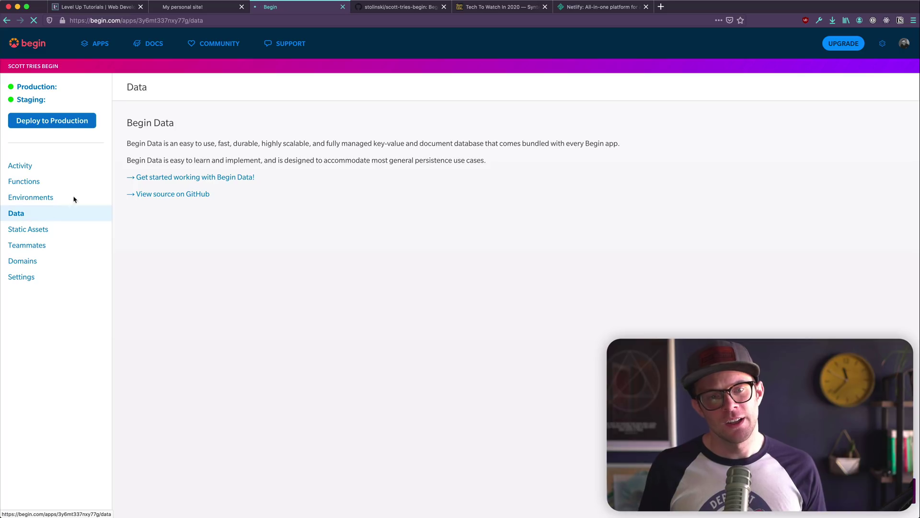
Step: Read the Begin Data description and follow its 'Get started working with Begin Data!' link
{"action": "left_click_drag", "start_coordinate": [147, 143], "coordinate": [219, 161]}
{"action": "triple_click", "coordinate": [297, 161]}
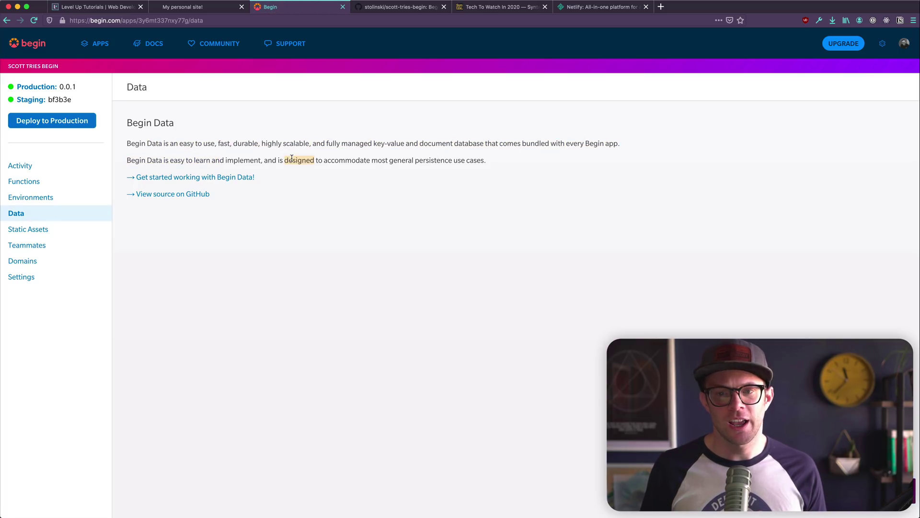
{"action": "double_click", "coordinate": [296, 144]}
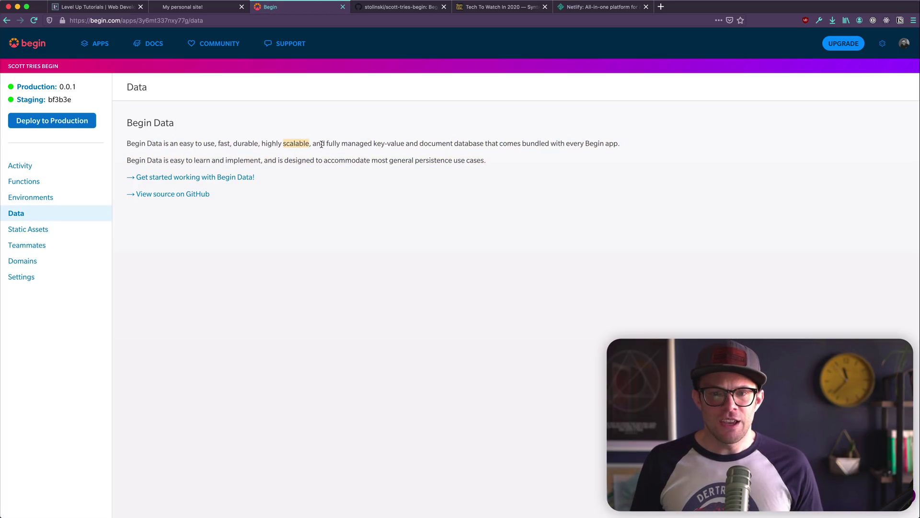
{"action": "triple_click", "coordinate": [399, 144]}
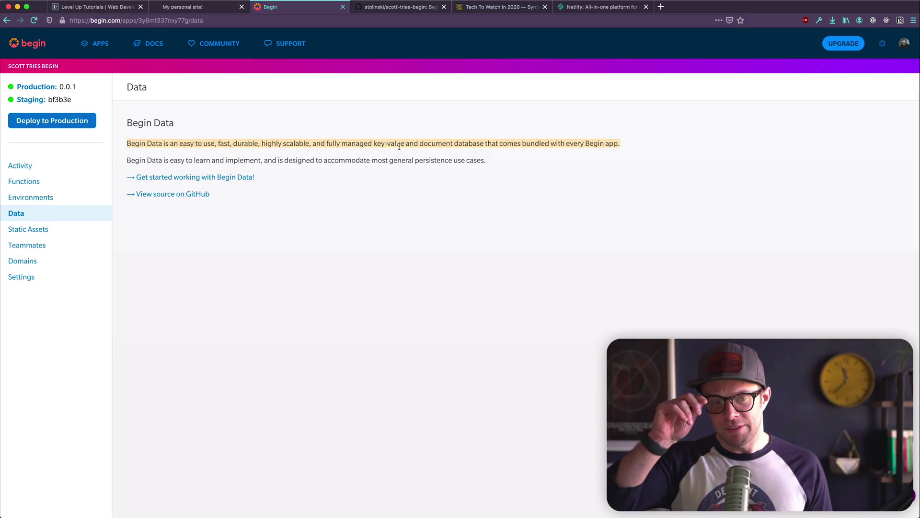
{"action": "left_click", "coordinate": [193, 177]}
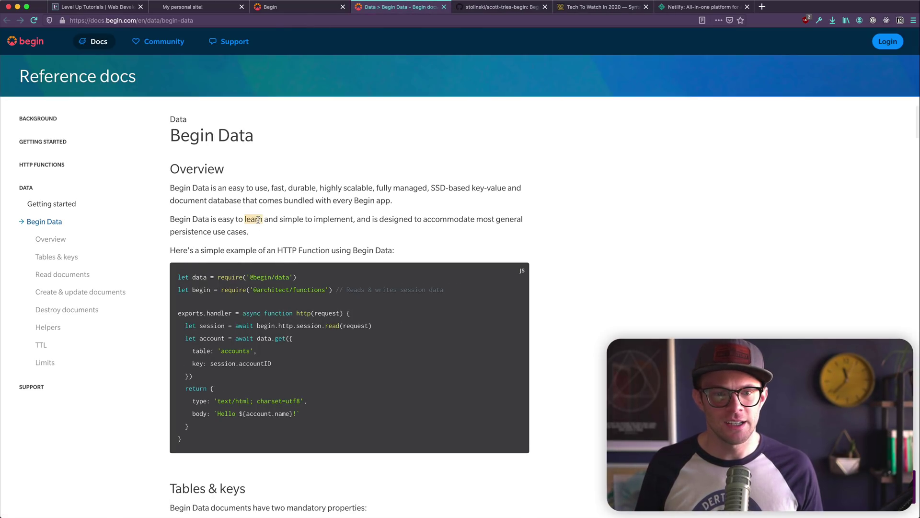
Step: Read through the Begin Data reference docs, including the example HTTP function
{"action": "scroll", "coordinate": [259, 221], "scroll_direction": "down", "scroll_amount": 1}
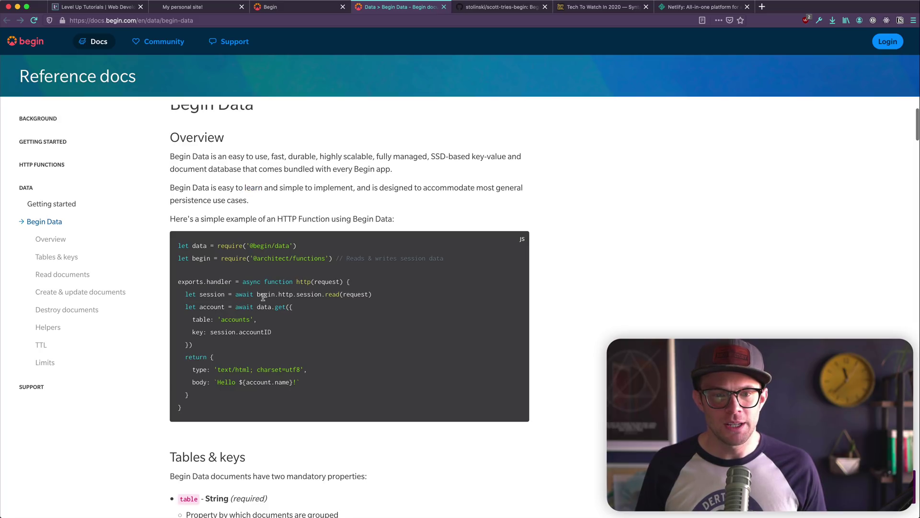
{"action": "scroll", "coordinate": [351, 295], "scroll_direction": "down", "scroll_amount": 1}
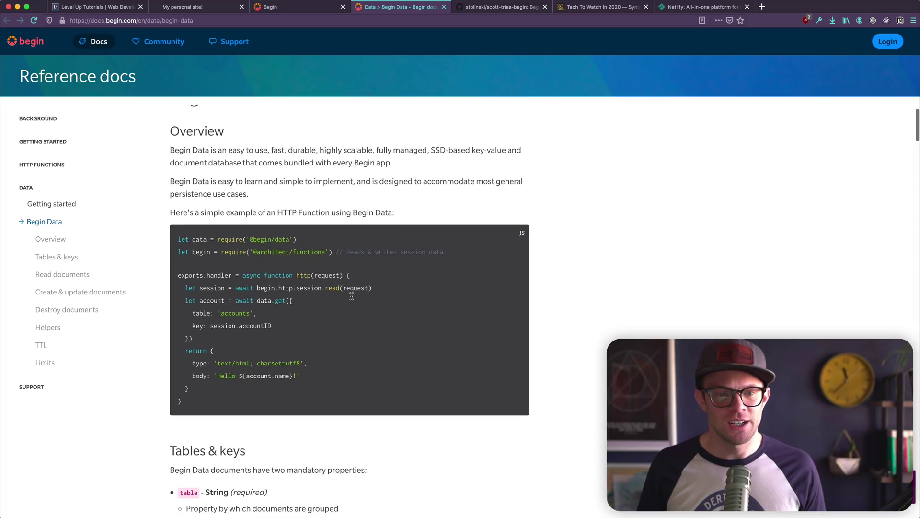
{"action": "left_click_drag", "start_coordinate": [184, 312], "coordinate": [136, 287]}
{"action": "left_click", "coordinate": [183, 312]}
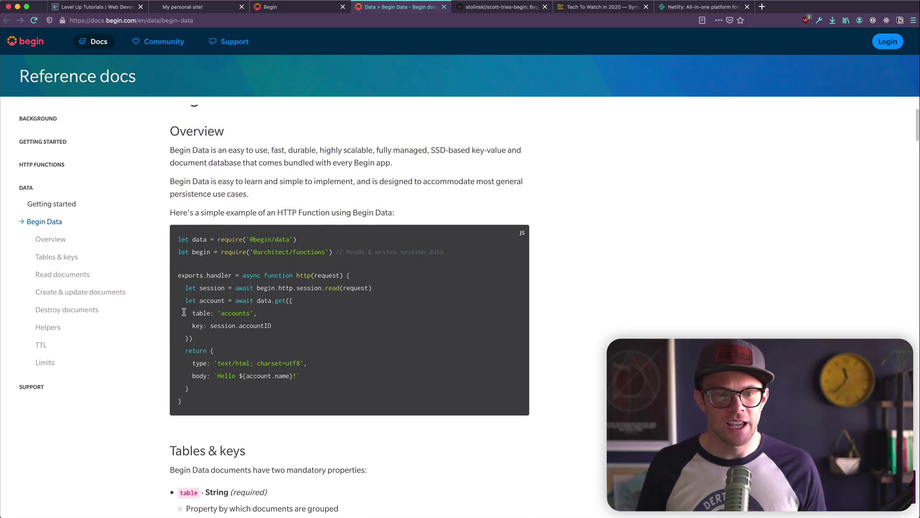
{"action": "scroll", "coordinate": [184, 314], "scroll_direction": "down", "scroll_amount": 8}
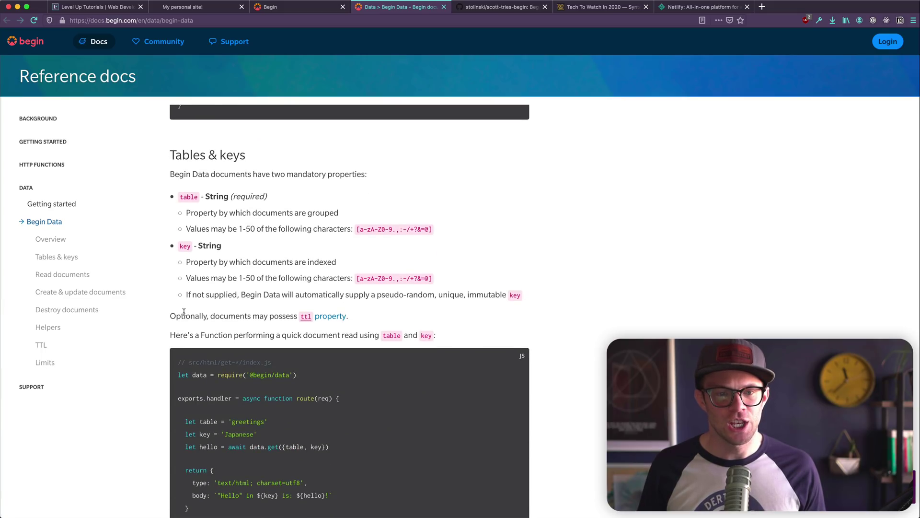
{"action": "scroll", "coordinate": [184, 312], "scroll_direction": "down", "scroll_amount": 1}
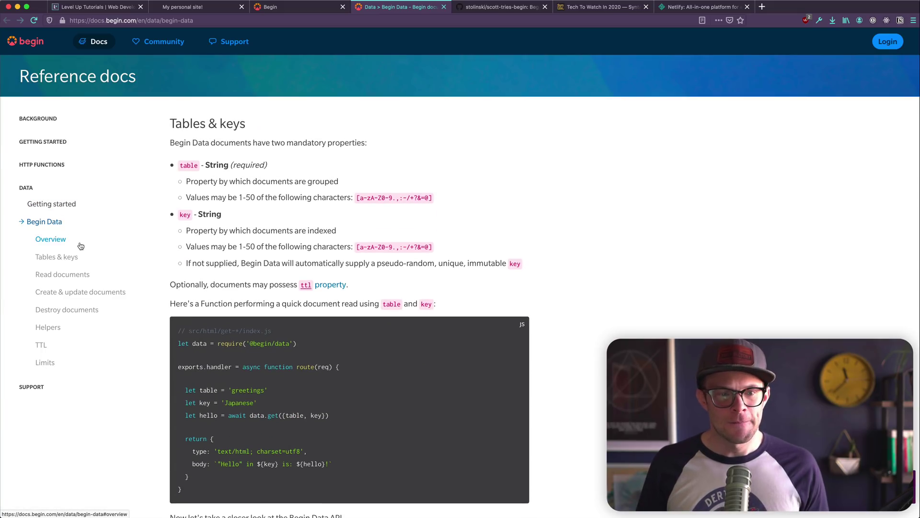
{"action": "scroll", "coordinate": [246, 367], "scroll_direction": "down", "scroll_amount": 15}
{"action": "scroll", "coordinate": [245, 367], "scroll_direction": "down", "scroll_amount": 20}
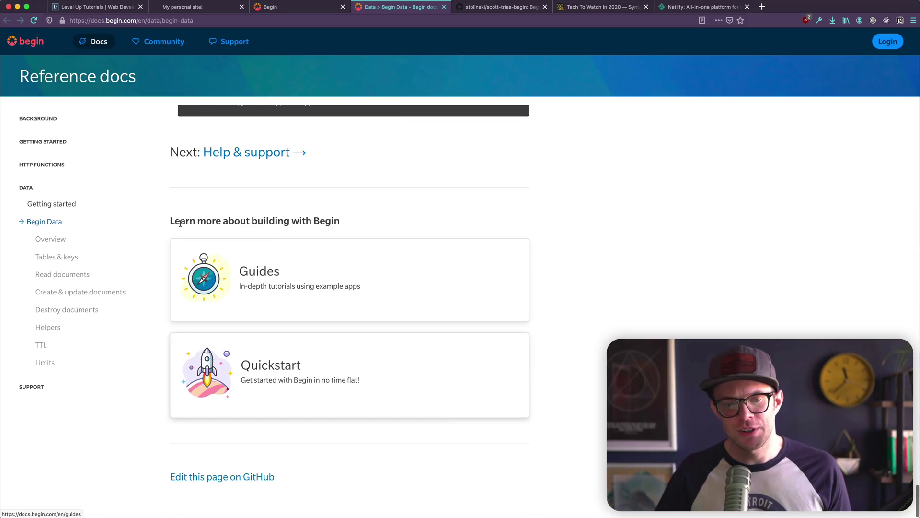
{"action": "scroll", "coordinate": [180, 224], "scroll_direction": "up", "scroll_amount": 9}
{"action": "scroll", "coordinate": [180, 224], "scroll_direction": "up", "scroll_amount": 5}
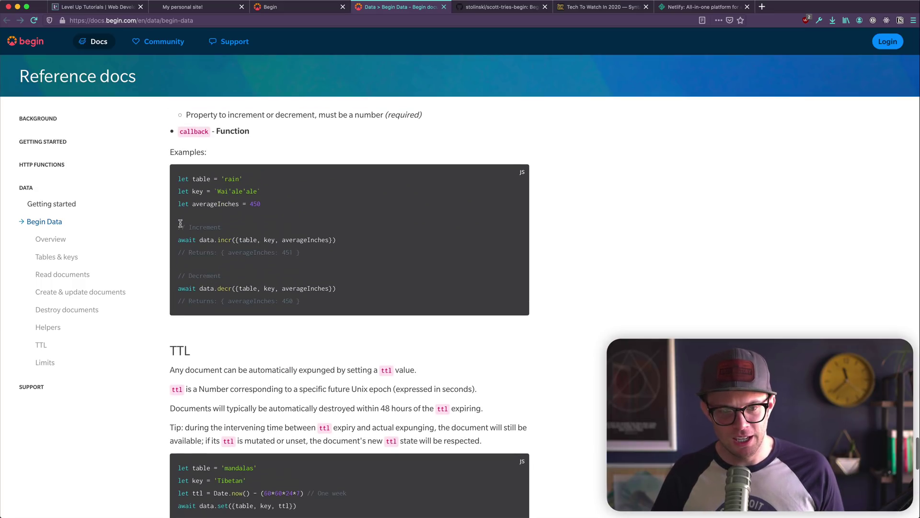
{"action": "scroll", "coordinate": [180, 224], "scroll_direction": "up", "scroll_amount": 12}
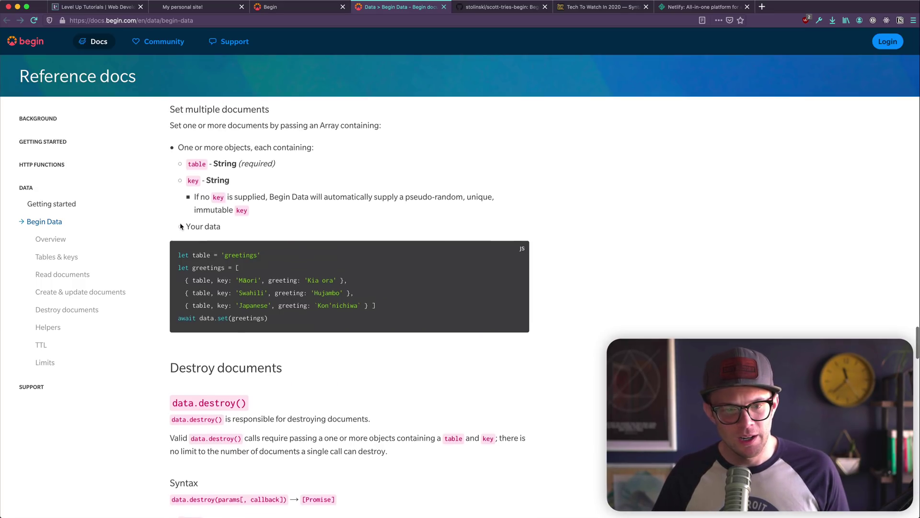
{"action": "scroll", "coordinate": [180, 226], "scroll_direction": "up", "scroll_amount": 15}
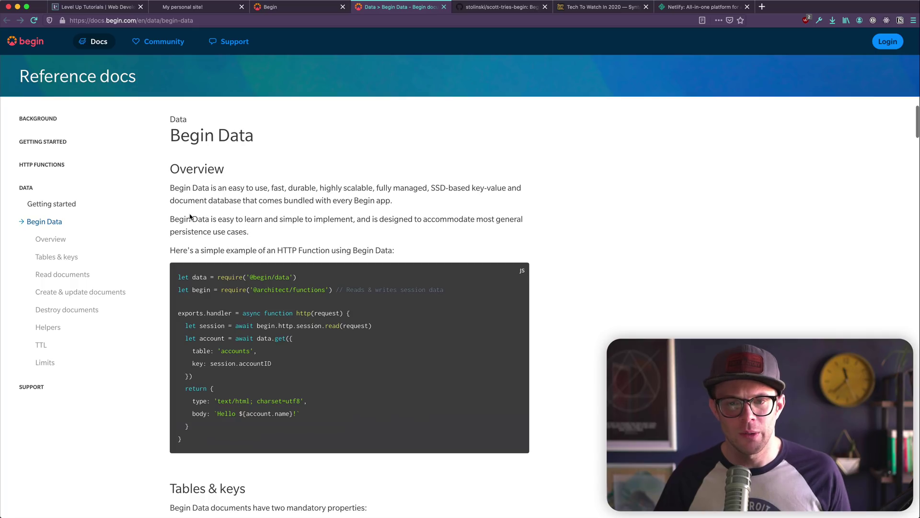
{"action": "triple_click", "coordinate": [190, 217]}
{"action": "triple_click", "coordinate": [193, 199]}
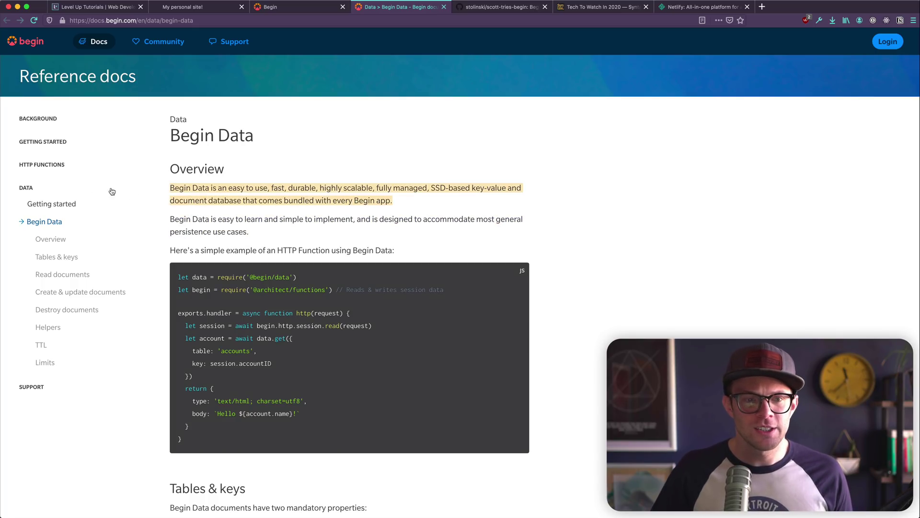
Step: Read the Data Getting started page's database suggestions, like Begin Data and FaunaDB, then return to Begin
{"action": "left_click", "coordinate": [58, 205]}
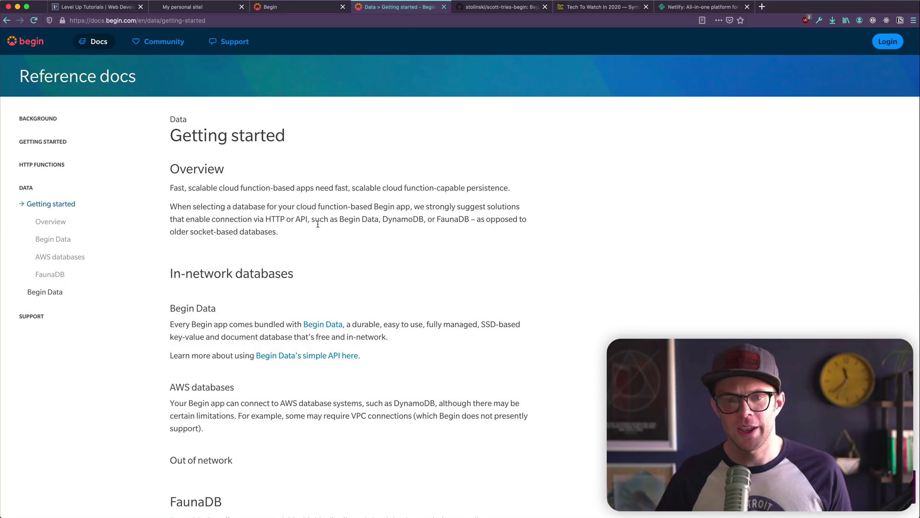
{"action": "left_click_drag", "start_coordinate": [171, 206], "coordinate": [278, 219]}
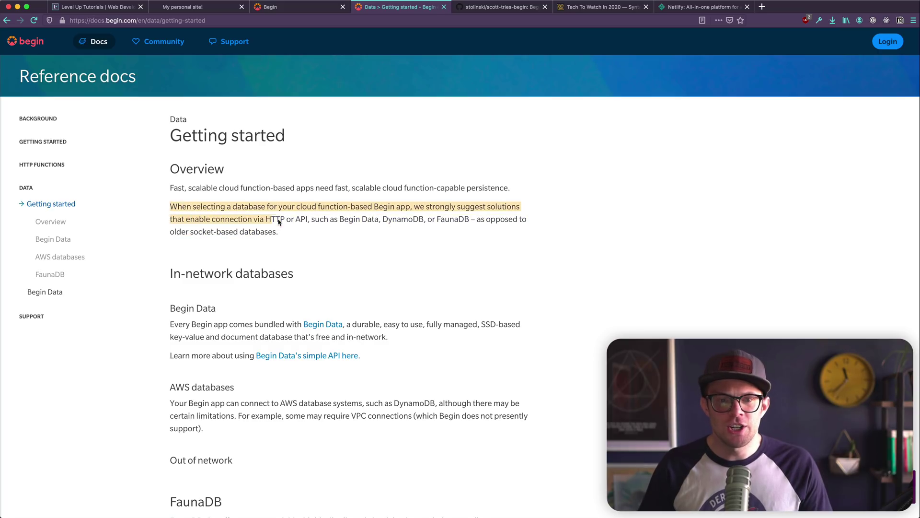
{"action": "left_click_drag", "start_coordinate": [339, 219], "coordinate": [385, 220]}
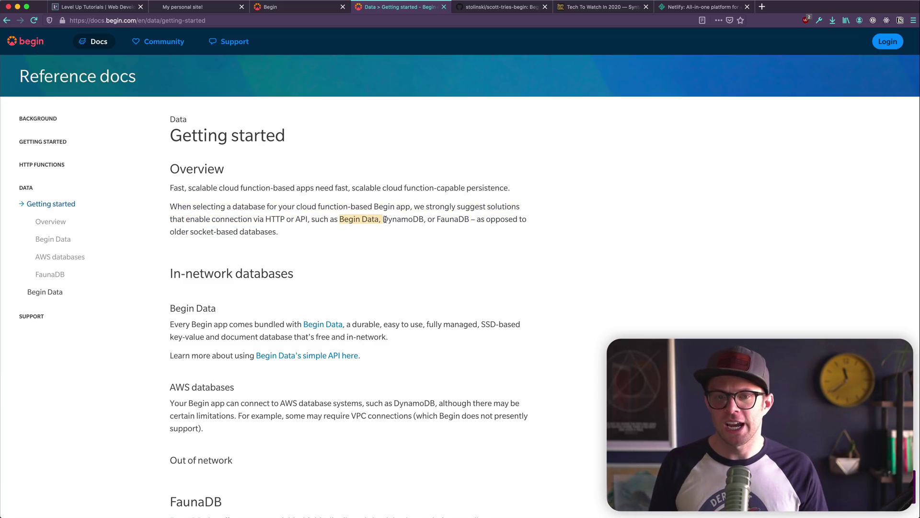
{"action": "left_click", "coordinate": [385, 220]}
{"action": "double_click", "coordinate": [456, 217]}
{"action": "left_click", "coordinate": [400, 283]}
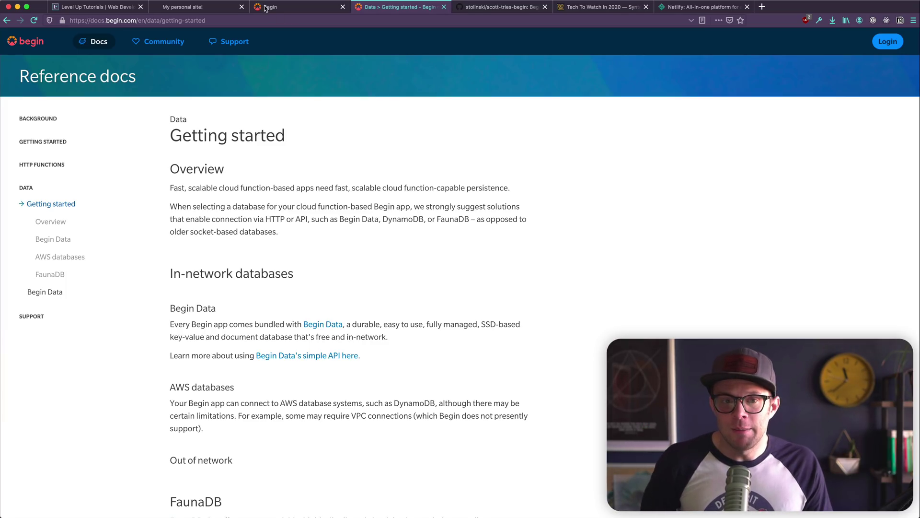
{"action": "left_click", "coordinate": [297, 7]}
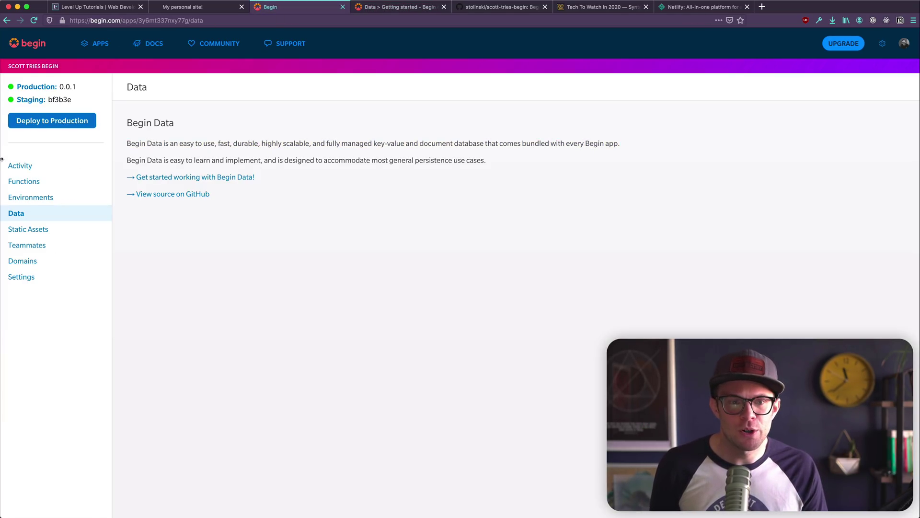
Step: Look at the app's Static Assets page, then go back to the Your apps list
{"action": "left_click", "coordinate": [36, 231]}
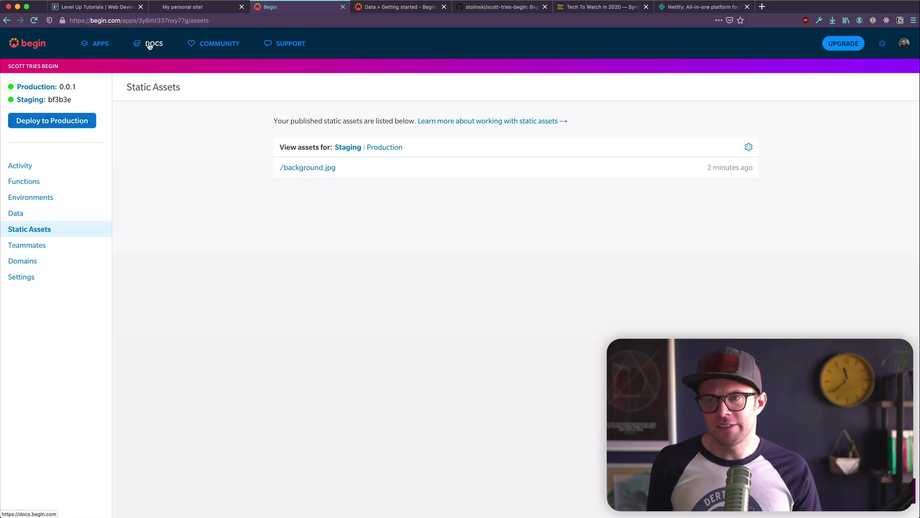
{"action": "left_click", "coordinate": [33, 44]}
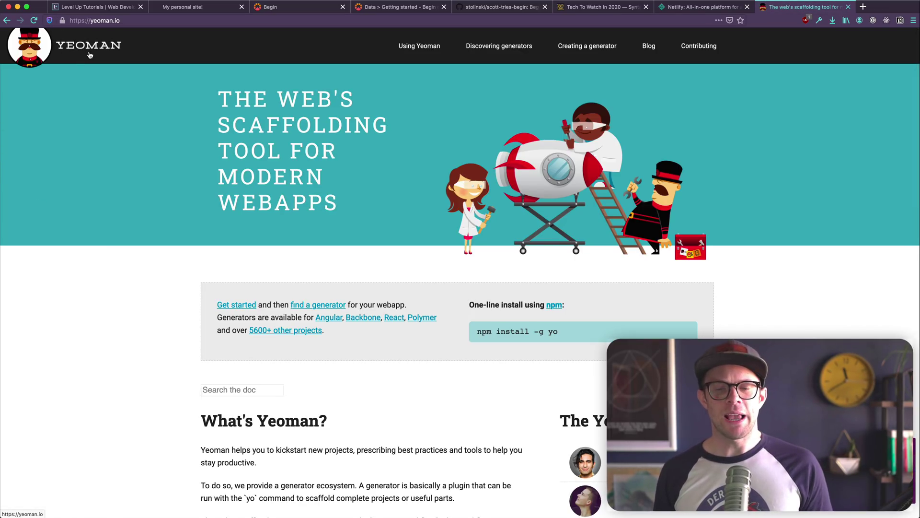
Step: Scroll through the yeoman.io homepage, then return to Begin's Your apps list
{"action": "scroll", "coordinate": [212, 152], "scroll_direction": "down", "scroll_amount": 1}
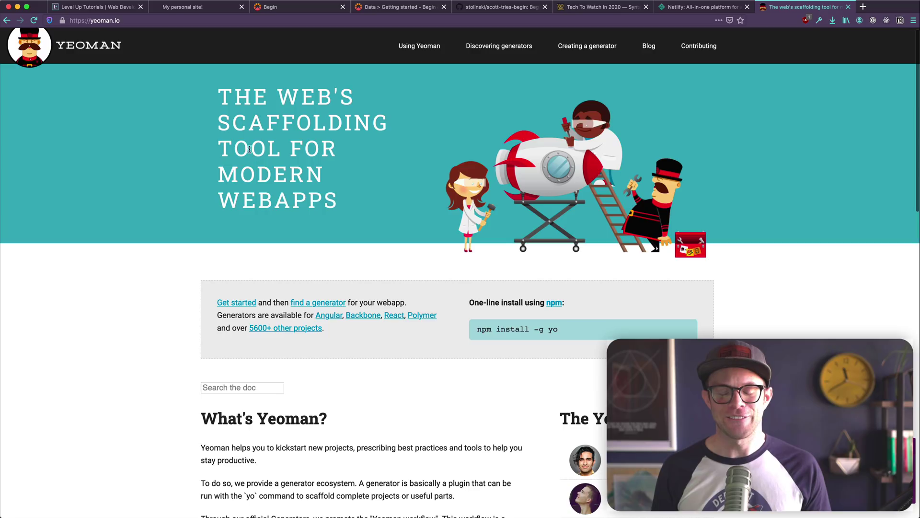
{"action": "left_click_drag", "start_coordinate": [249, 147], "coordinate": [294, 218]}
{"action": "scroll", "coordinate": [294, 218], "scroll_direction": "down", "scroll_amount": 7}
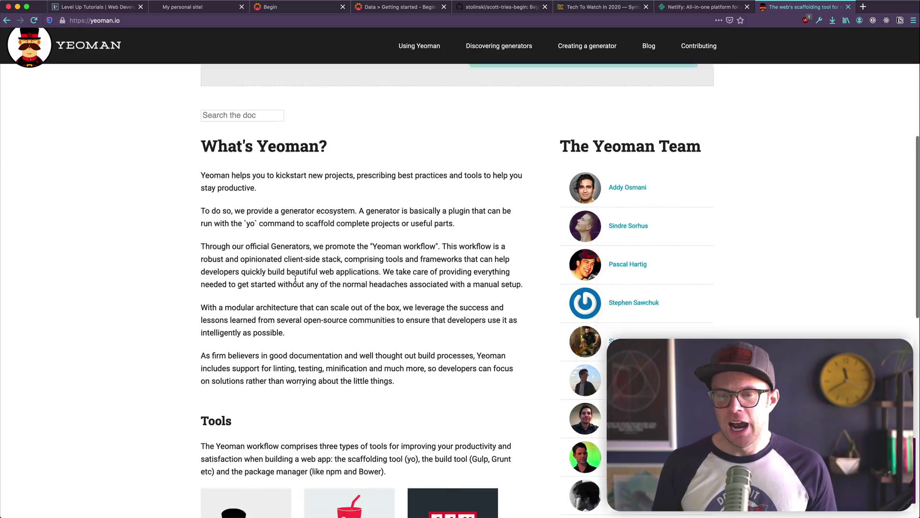
{"action": "scroll", "coordinate": [296, 280], "scroll_direction": "down", "scroll_amount": 10}
{"action": "scroll", "coordinate": [298, 278], "scroll_direction": "up", "scroll_amount": 17}
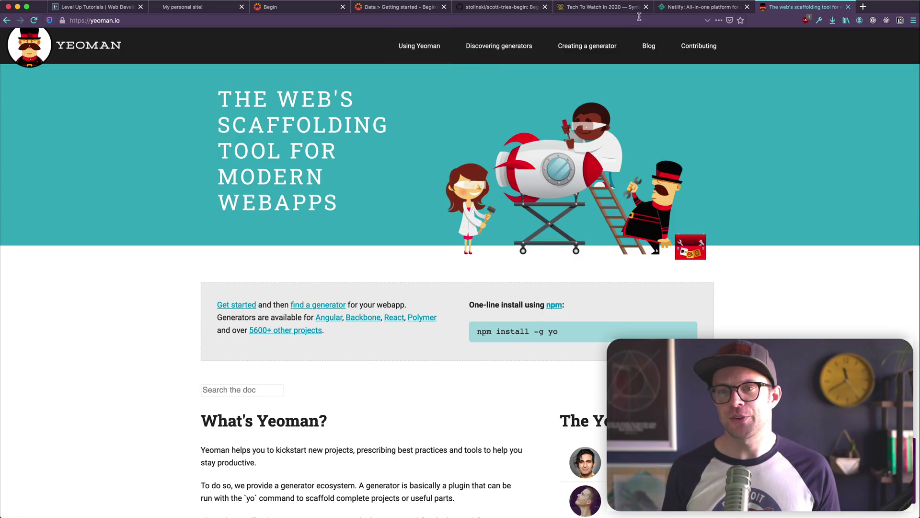
{"action": "left_click", "coordinate": [273, 10]}
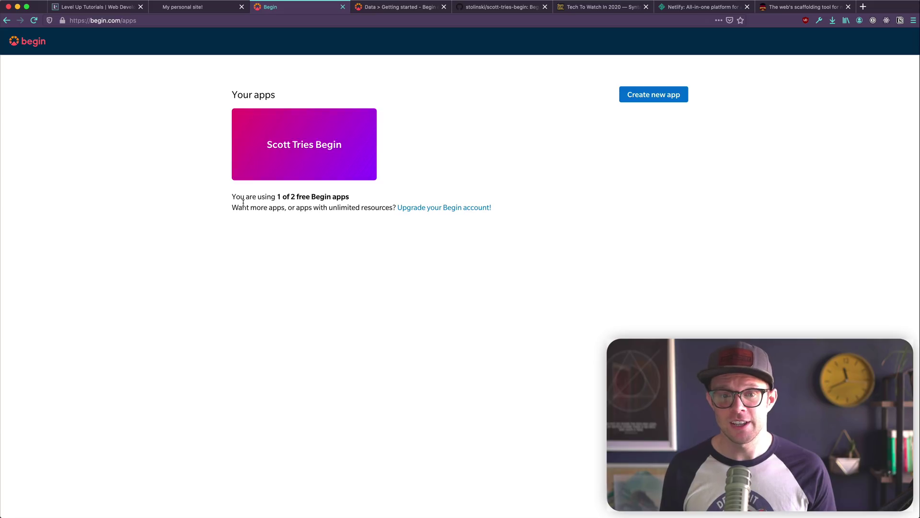
Step: Create a second app from the Svelte template, named 'Begin Svelte app'
{"action": "left_click_drag", "start_coordinate": [250, 198], "coordinate": [315, 198]}
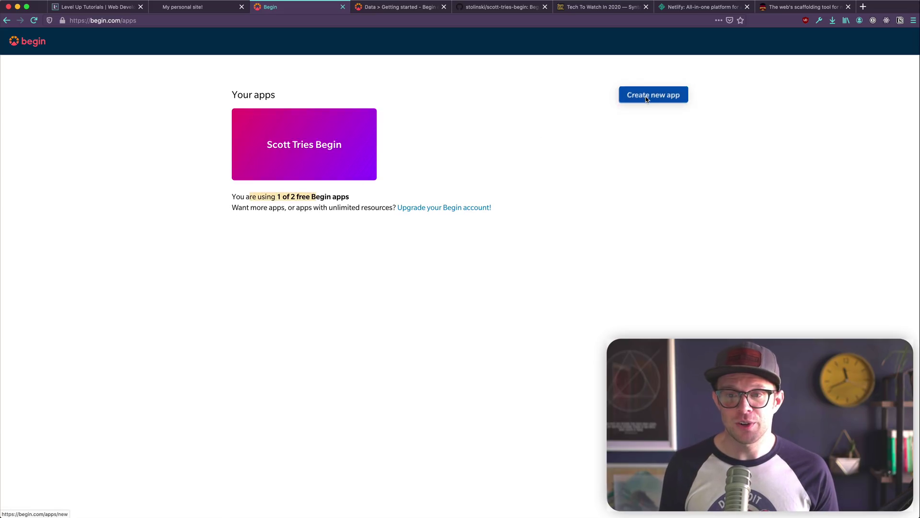
{"action": "left_click", "coordinate": [646, 96]}
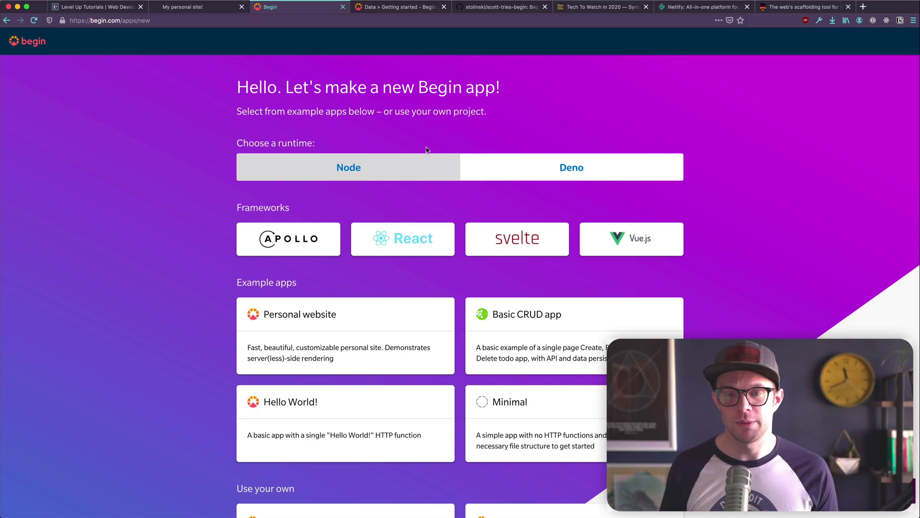
{"action": "left_click", "coordinate": [508, 235]}
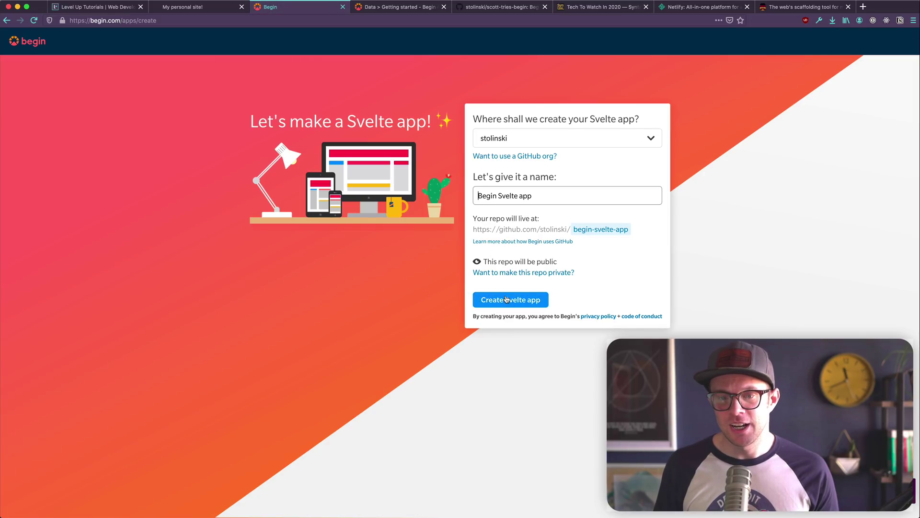
{"action": "left_click", "coordinate": [507, 301]}
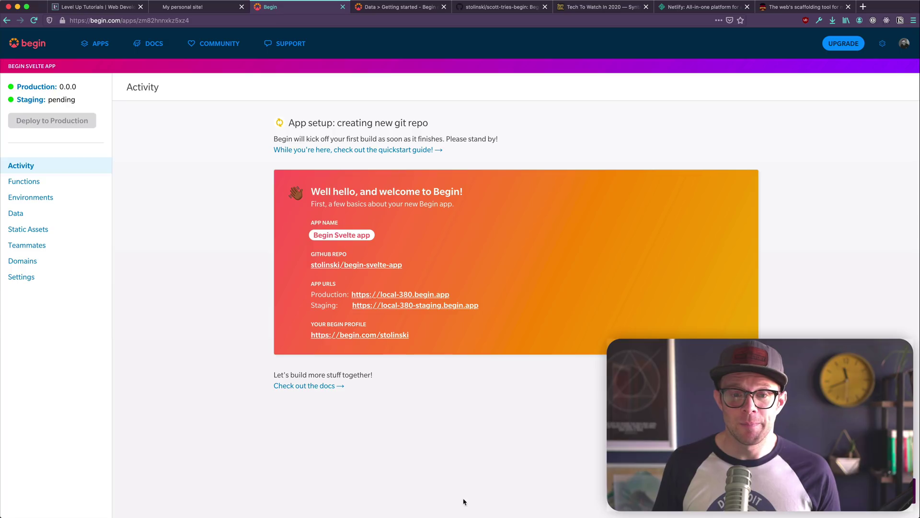
Step: Open the new Svelte app's staging URL and look at its getting-started line
{"action": "left_click", "coordinate": [389, 306]}
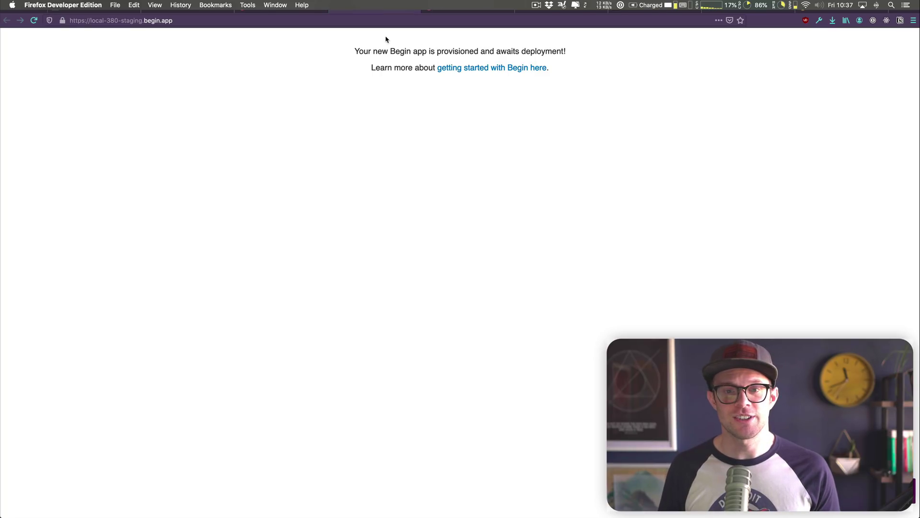
{"action": "triple_click", "coordinate": [387, 67]}
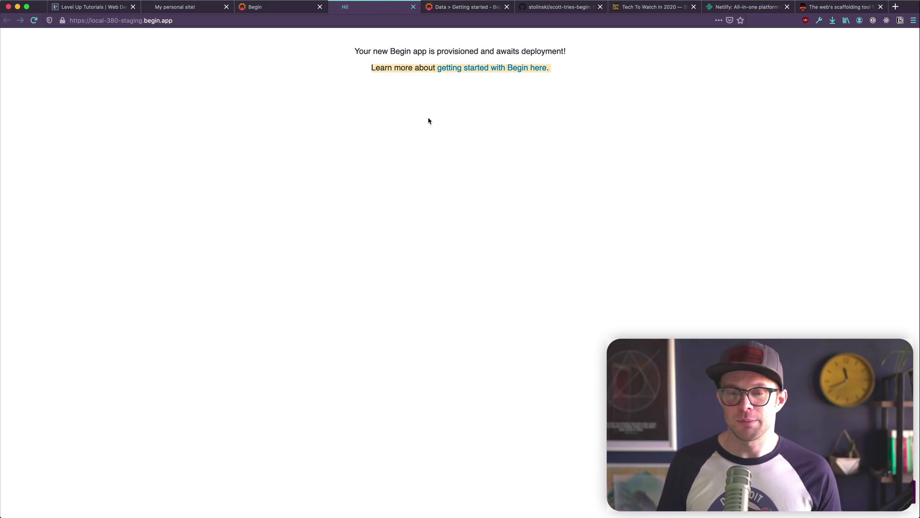
{"action": "left_click", "coordinate": [427, 119]}
Step: Follow staging build d872db on the Begin dashboard until it is deployed
{"action": "left_click", "coordinate": [275, 9]}
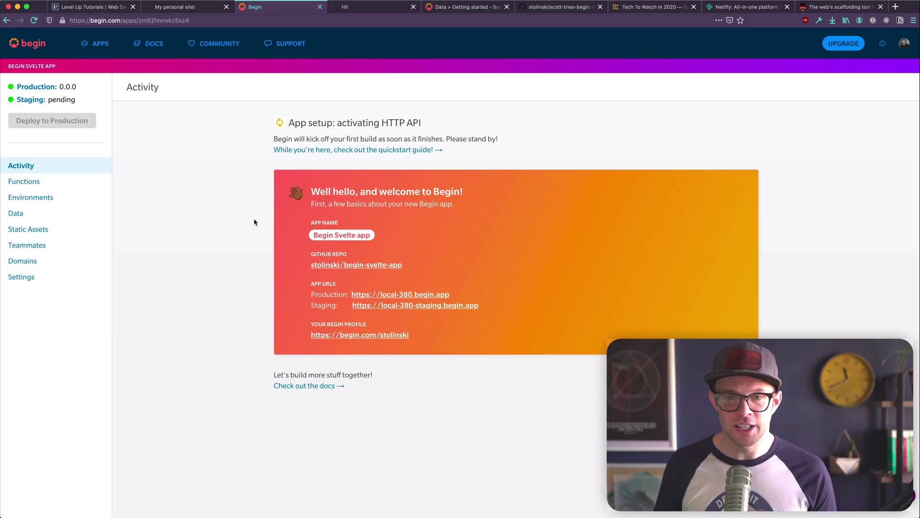
{"action": "left_click_drag", "start_coordinate": [330, 139], "coordinate": [350, 137]}
{"action": "left_click", "coordinate": [265, 326]}
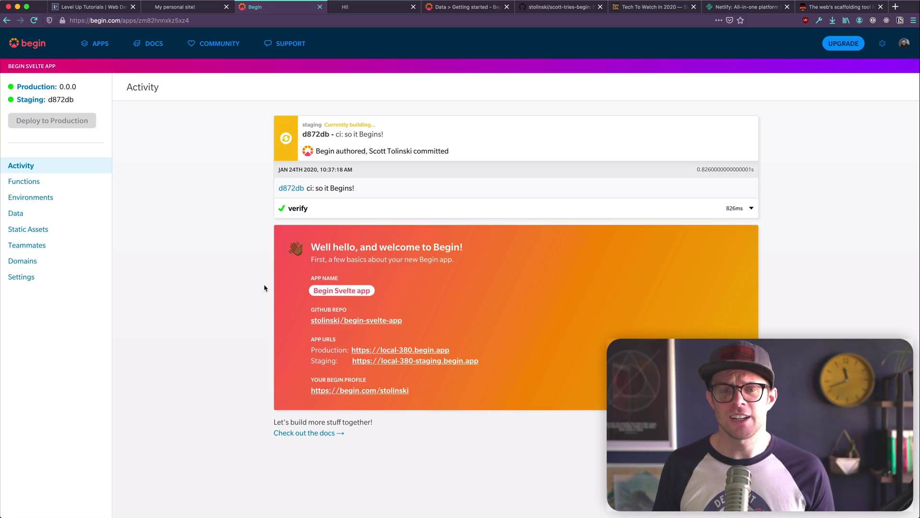
{"action": "left_click", "coordinate": [344, 8]}
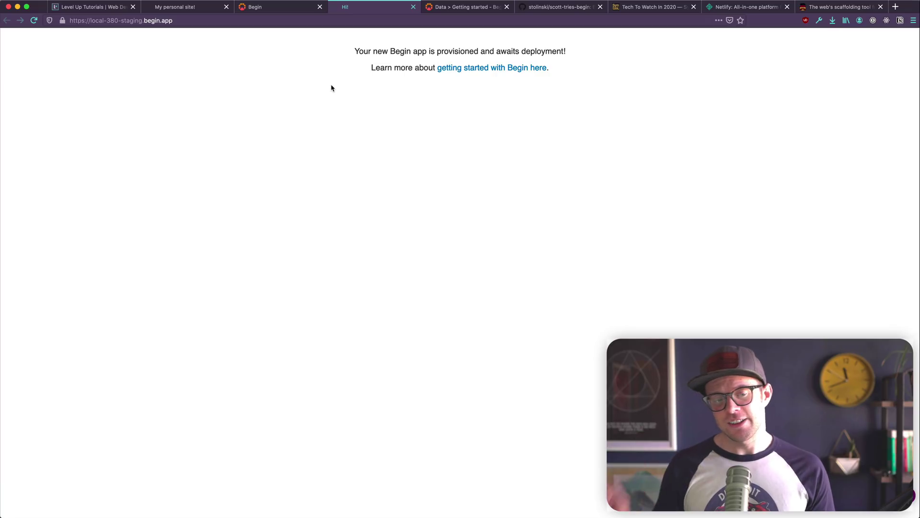
{"action": "left_click", "coordinate": [286, 12]}
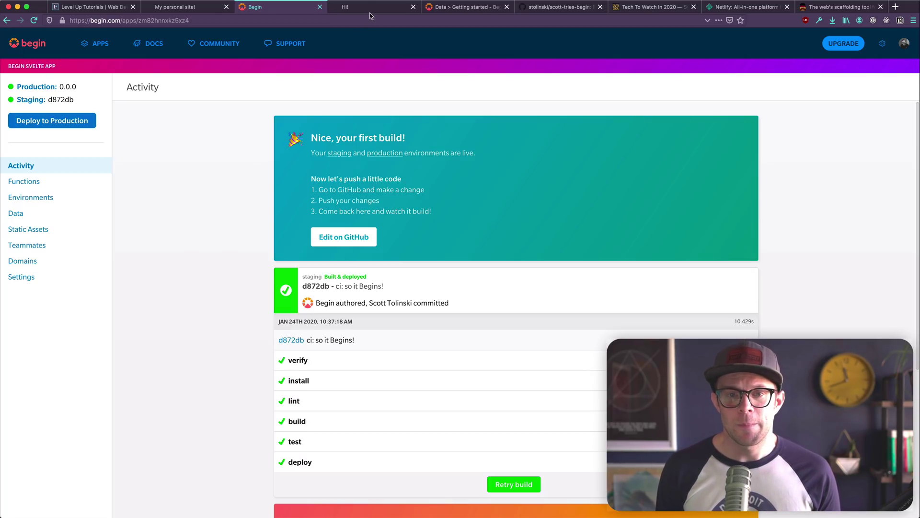
Step: View the 'Hello from Svelte + your Begin API!' staging page and its HTML source
{"action": "left_click", "coordinate": [370, 13]}
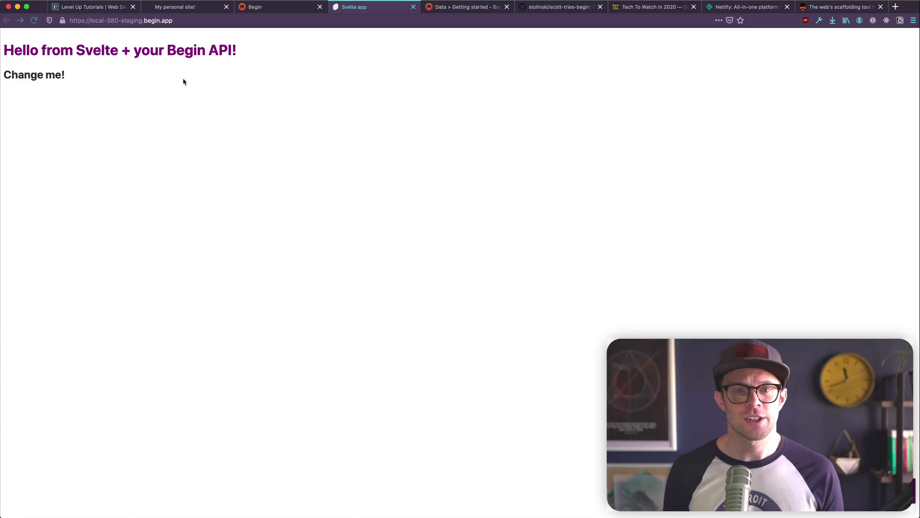
{"action": "left_click_drag", "start_coordinate": [158, 57], "coordinate": [251, 58]}
{"action": "left_click", "coordinate": [253, 59]}
{"action": "key", "text": "super+u"}
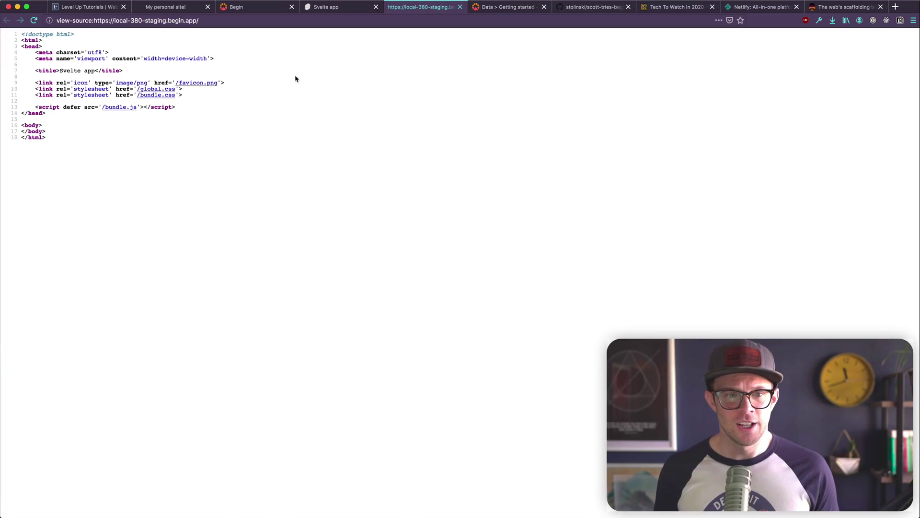
{"action": "key", "text": "super+w"}
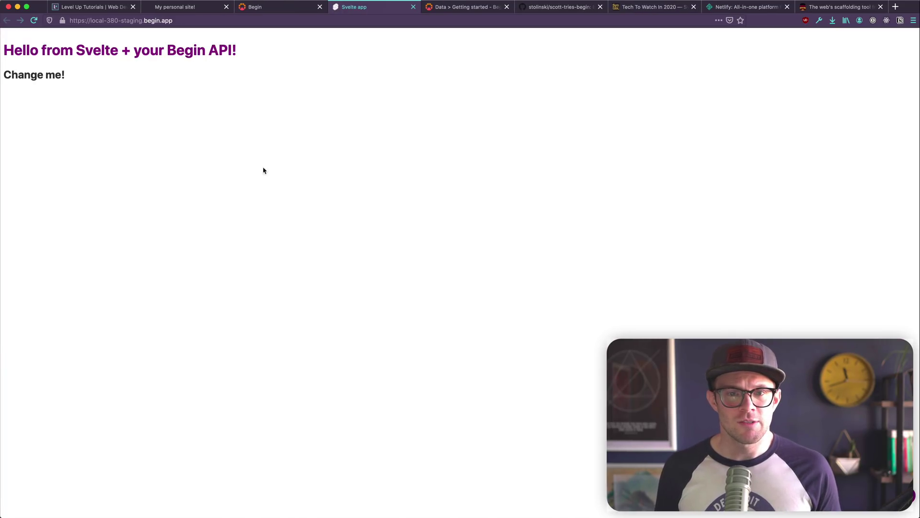
Step: Return to the Svelte app's Activity page showing staging on d872db
{"action": "left_click", "coordinate": [280, 8]}
{"action": "left_click", "coordinate": [349, 8]}
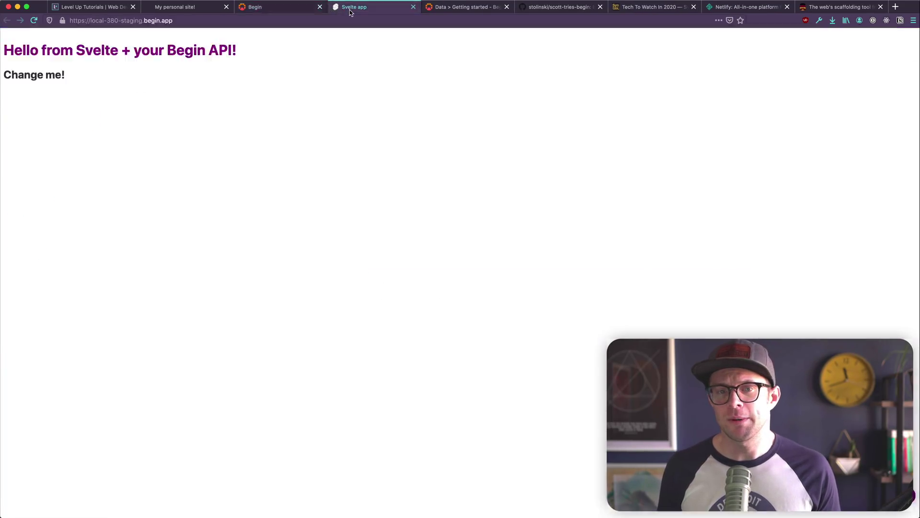
{"action": "left_click", "coordinate": [268, 10]}
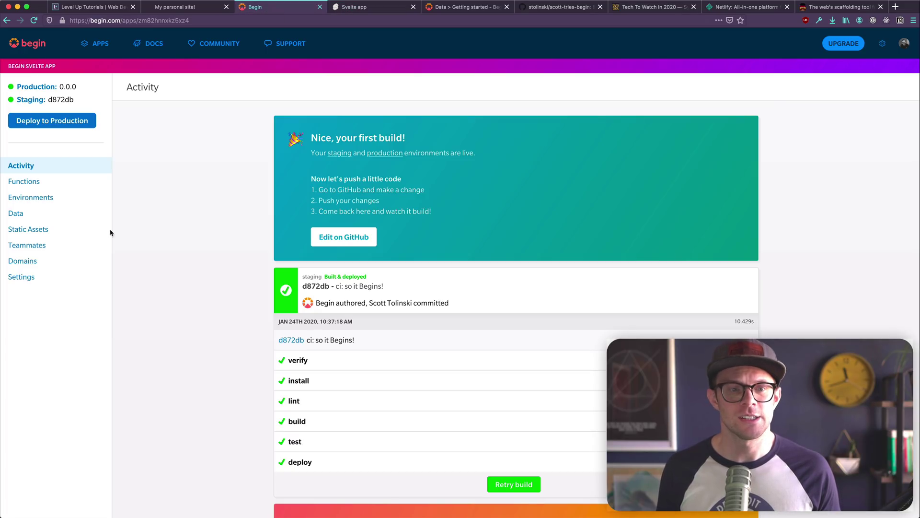
Step: Look over App.svelte and the src folder on GitHub, then go to Level Up Tutorials
{"action": "left_click", "coordinate": [362, 238]}
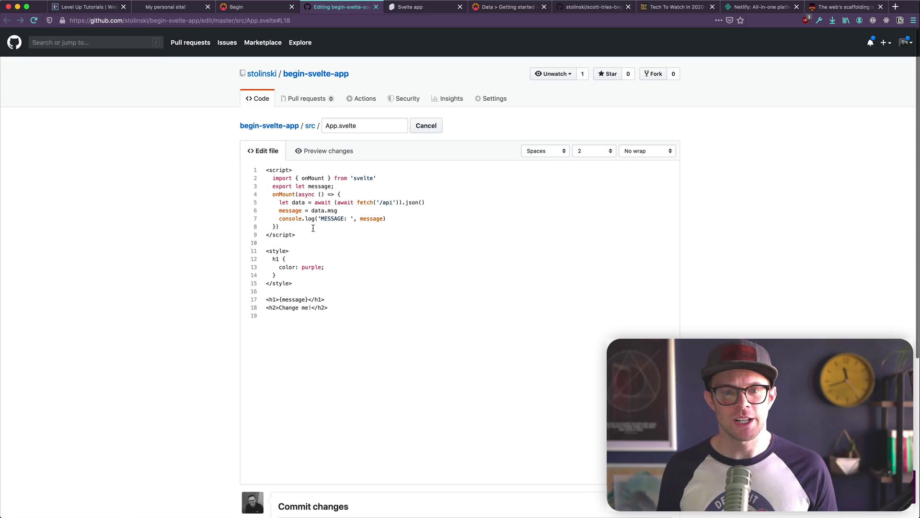
{"action": "left_click_drag", "start_coordinate": [314, 228], "coordinate": [220, 138]}
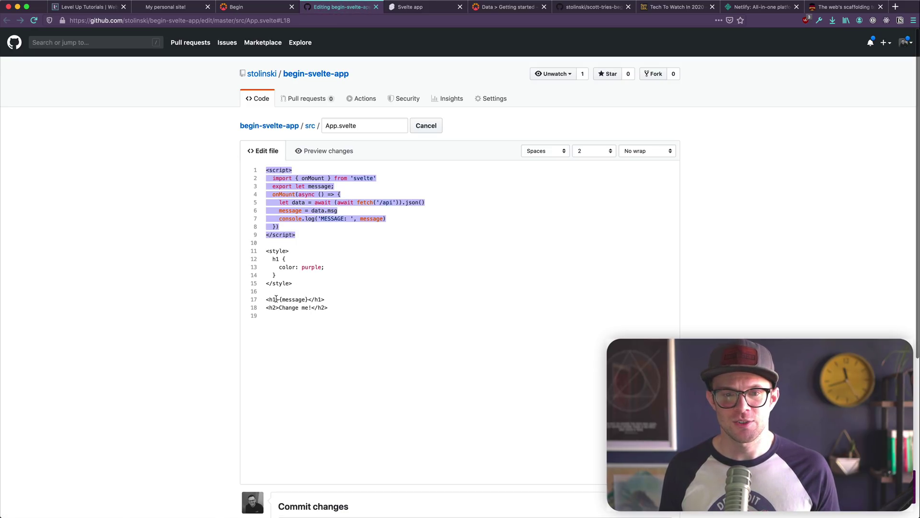
{"action": "left_click_drag", "start_coordinate": [281, 275], "coordinate": [226, 224]}
{"action": "left_click", "coordinate": [323, 317]}
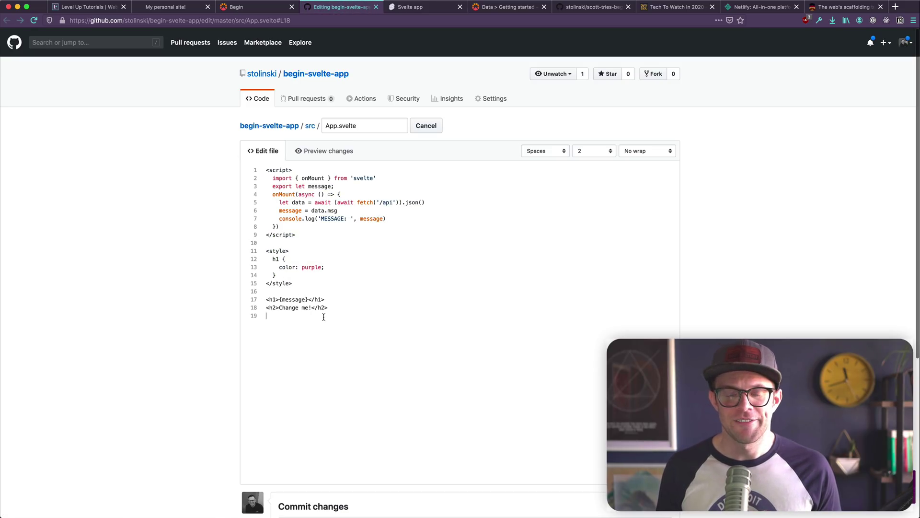
{"action": "left_click", "coordinate": [310, 127]}
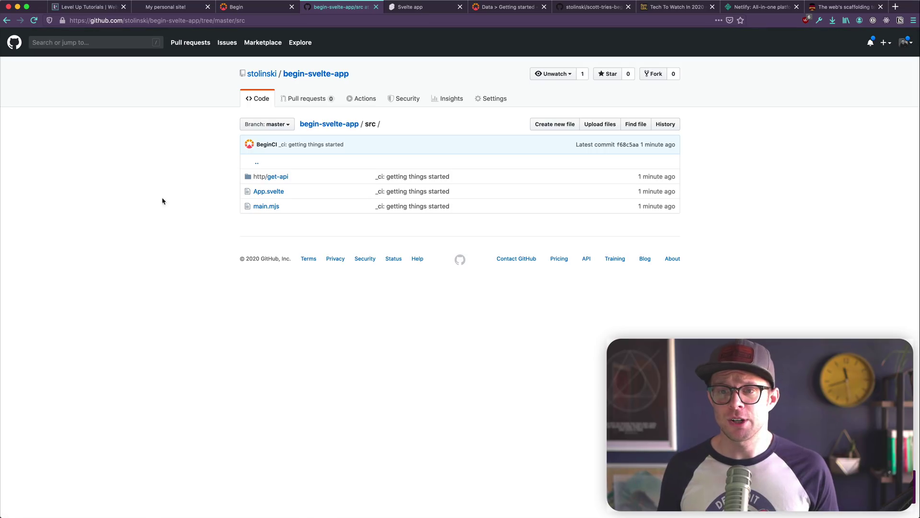
{"action": "left_click", "coordinate": [71, 9]}
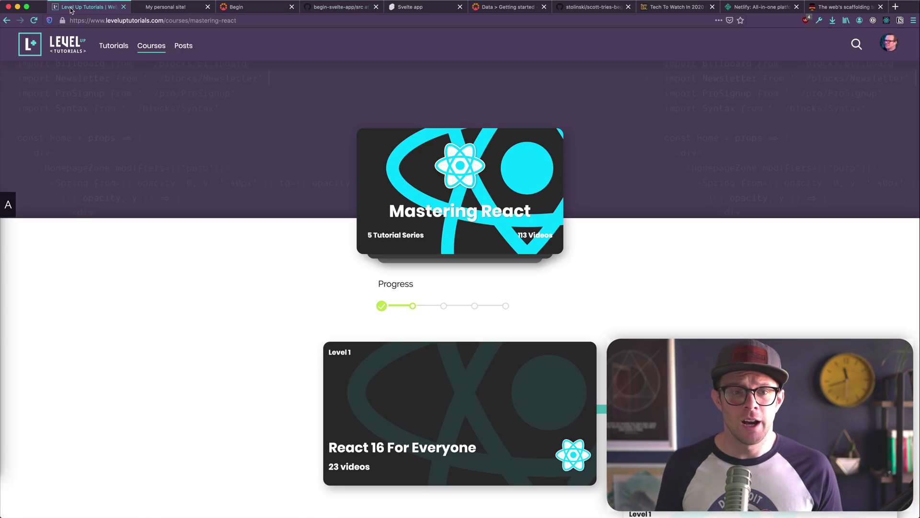
Step: Browse the Level Up Tutorials list of all tutorials
{"action": "left_click", "coordinate": [122, 45]}
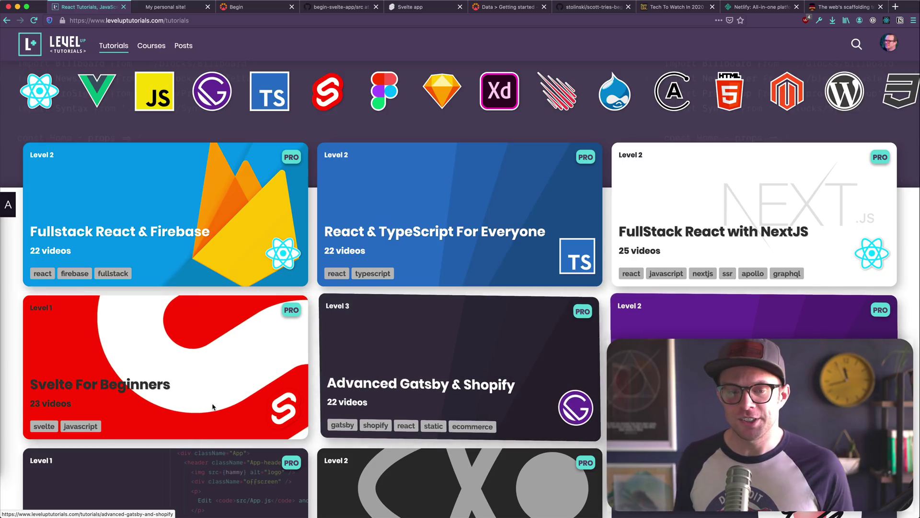
{"action": "scroll", "coordinate": [191, 428], "scroll_direction": "down", "scroll_amount": 1}
{"action": "scroll", "coordinate": [191, 428], "scroll_direction": "down", "scroll_amount": 10}
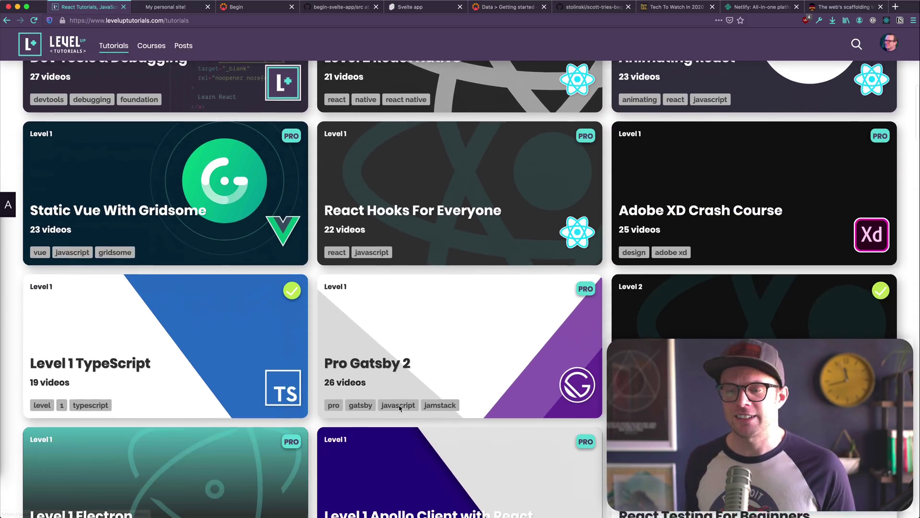
{"action": "scroll", "coordinate": [398, 301], "scroll_direction": "up", "scroll_amount": 15}
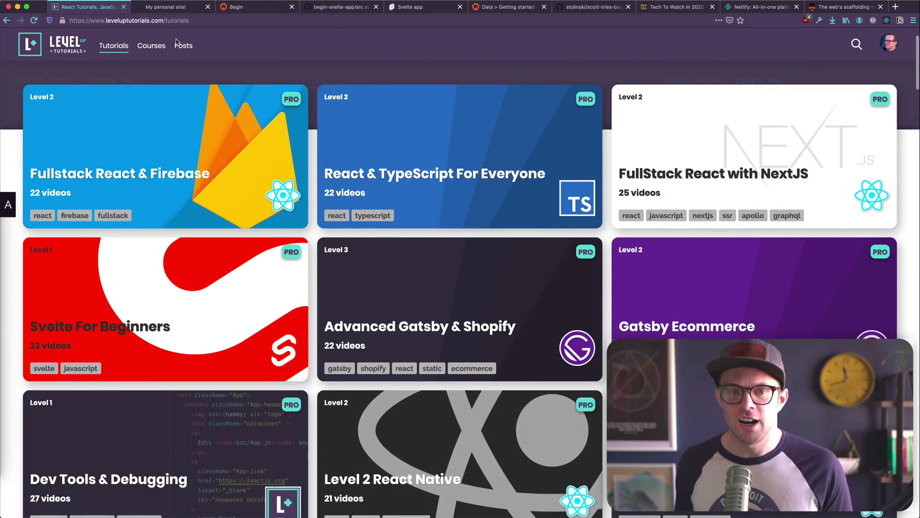
Step: Browse the Mastering React course and the courses overview, then view the Syntax podcast page
{"action": "left_click", "coordinate": [149, 47]}
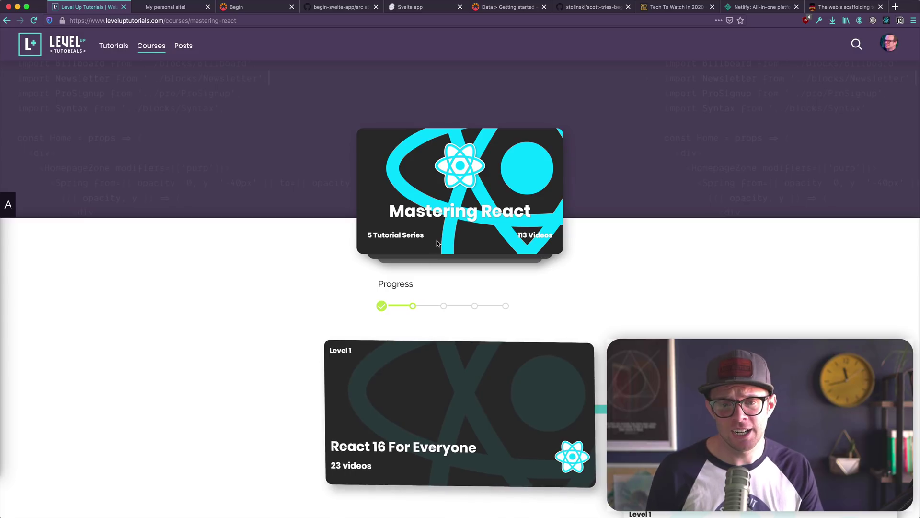
{"action": "scroll", "coordinate": [462, 263], "scroll_direction": "down", "scroll_amount": 3}
{"action": "scroll", "coordinate": [635, 310], "scroll_direction": "down", "scroll_amount": 5}
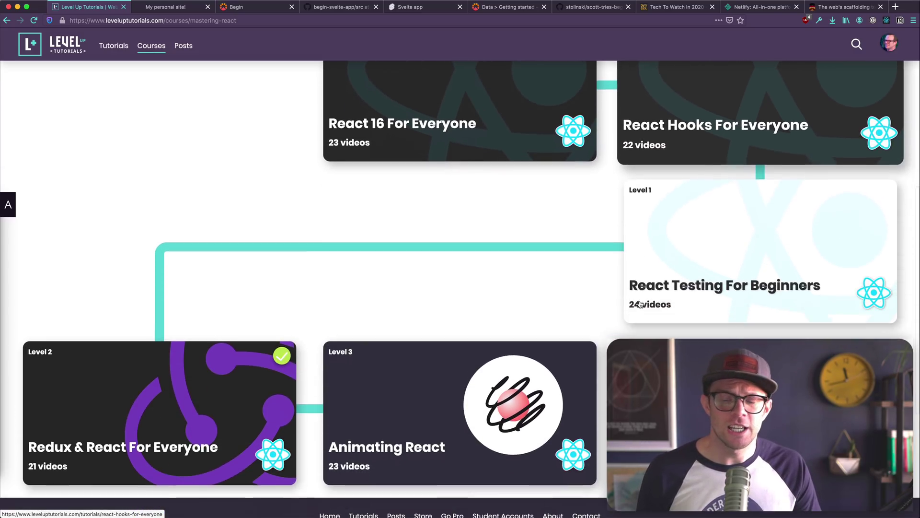
{"action": "scroll", "coordinate": [329, 394], "scroll_direction": "up", "scroll_amount": 8}
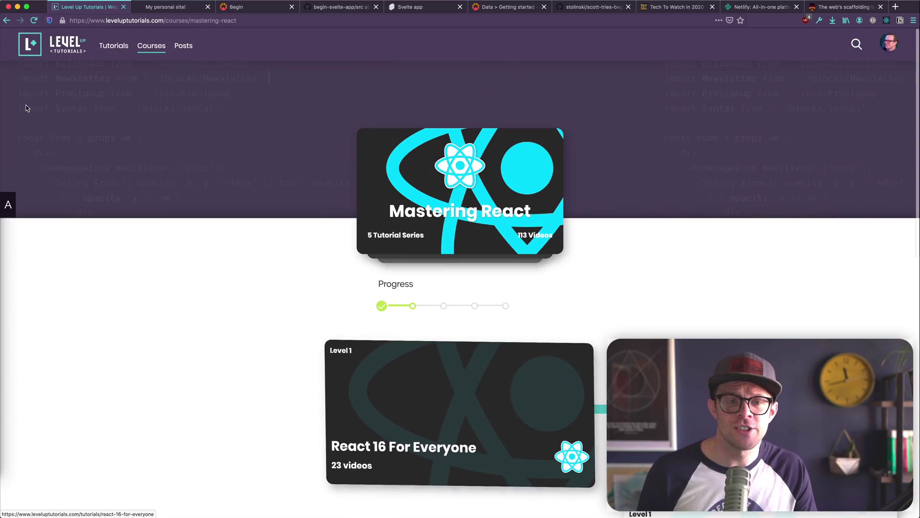
{"action": "left_click", "coordinate": [145, 47]}
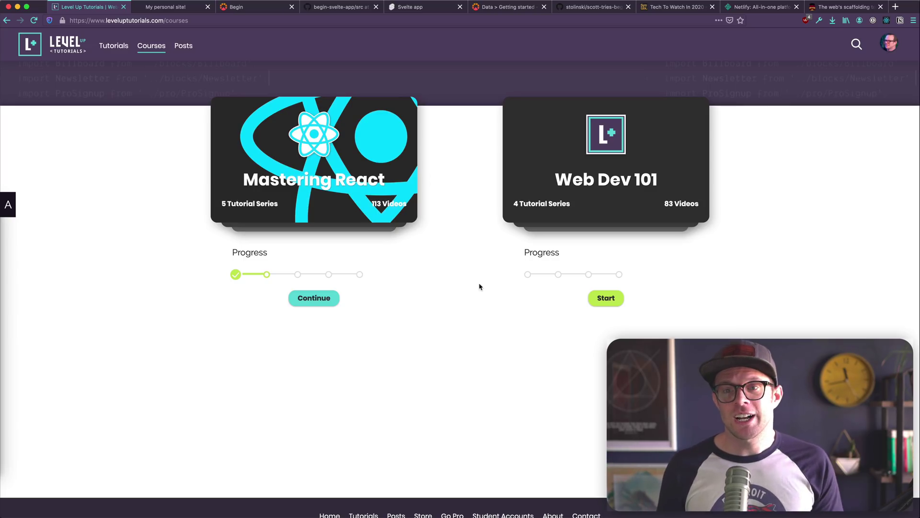
{"action": "left_click", "coordinate": [641, 9]}
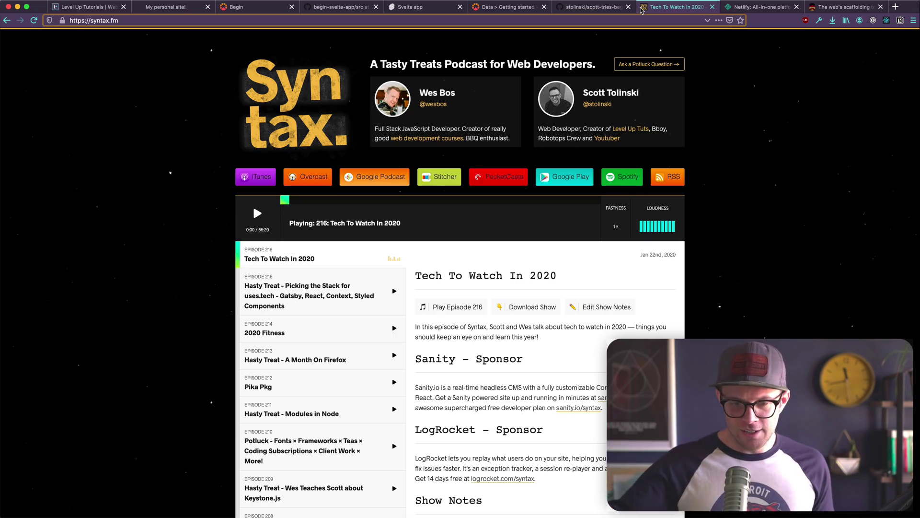
Step: Go back to the Svelte app's Activity page showing staging build d872db deployed
{"action": "left_click", "coordinate": [259, 7]}
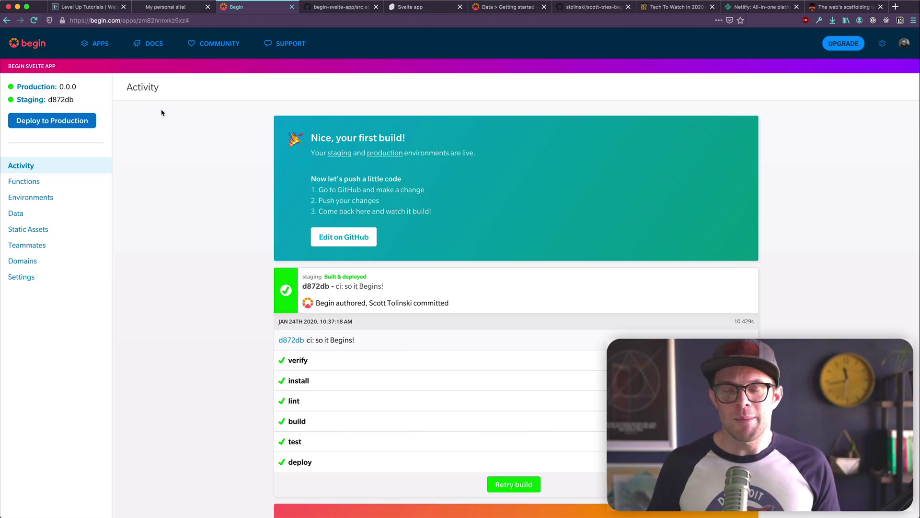